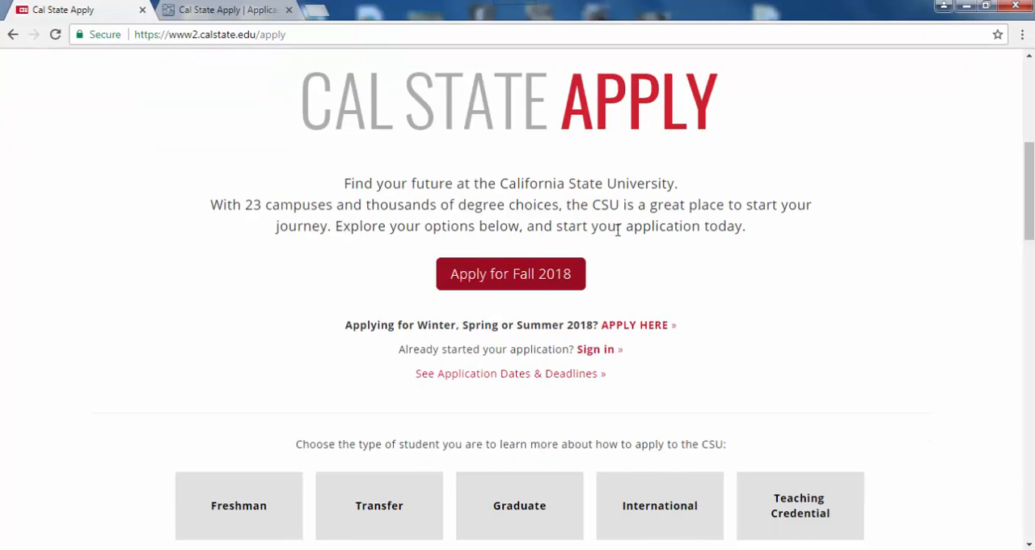
- Open the Fall 2018 application and sign in with the prefilled account credentials
click(523, 279)
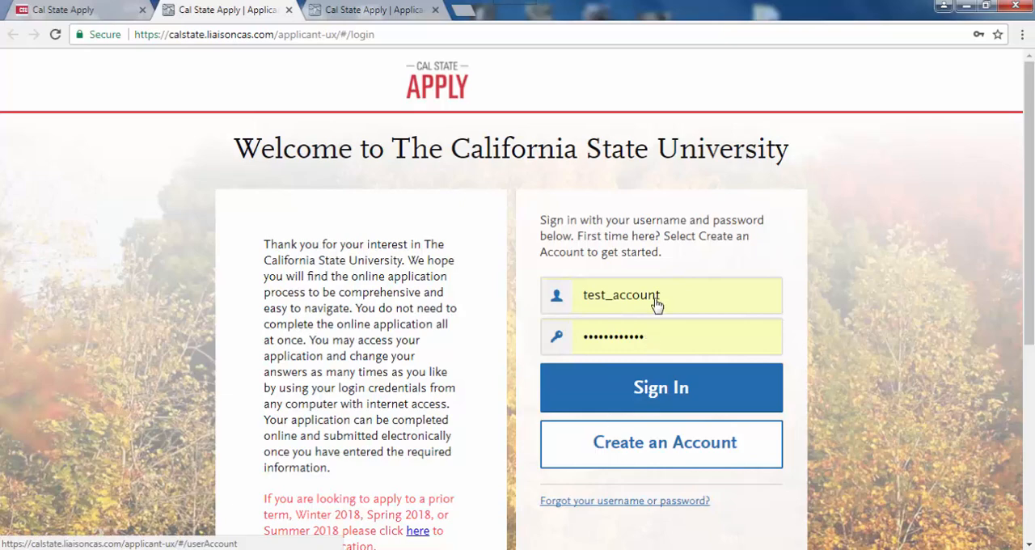
click(662, 394)
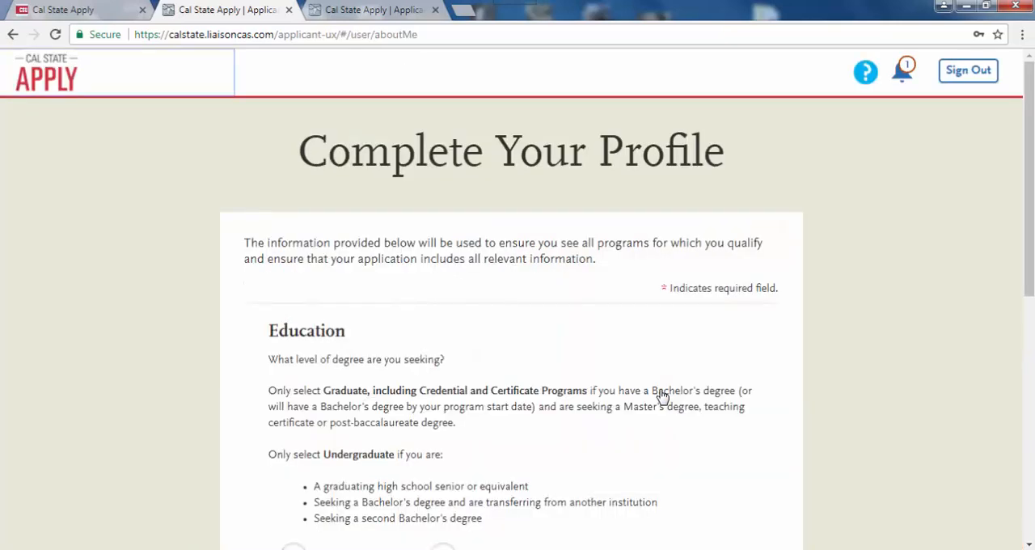
- Set the education level to Graduate with degree type "Master's degree or higher" and answer No to returning to a previously attended CSU campus
drag(1031, 232, 1032, 353)
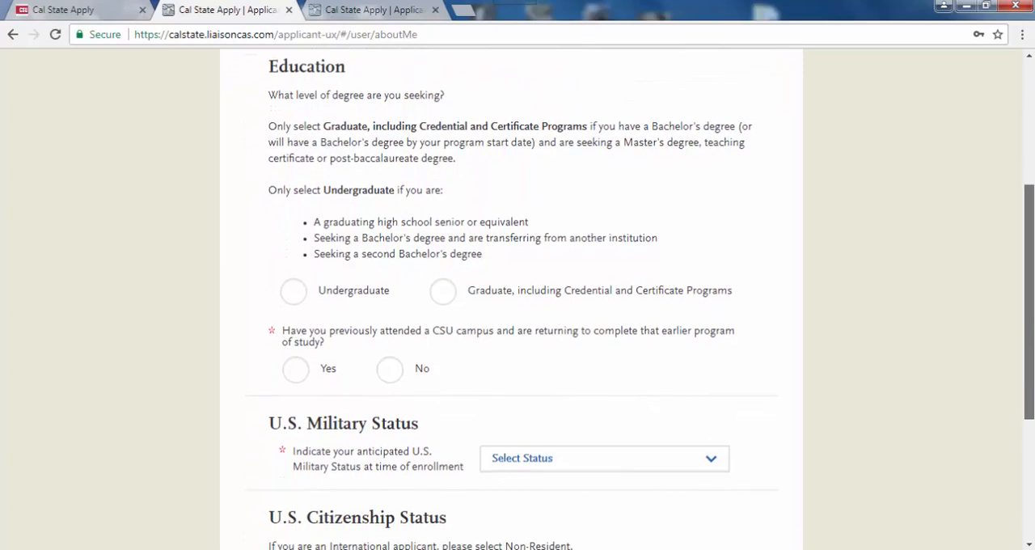
click(441, 294)
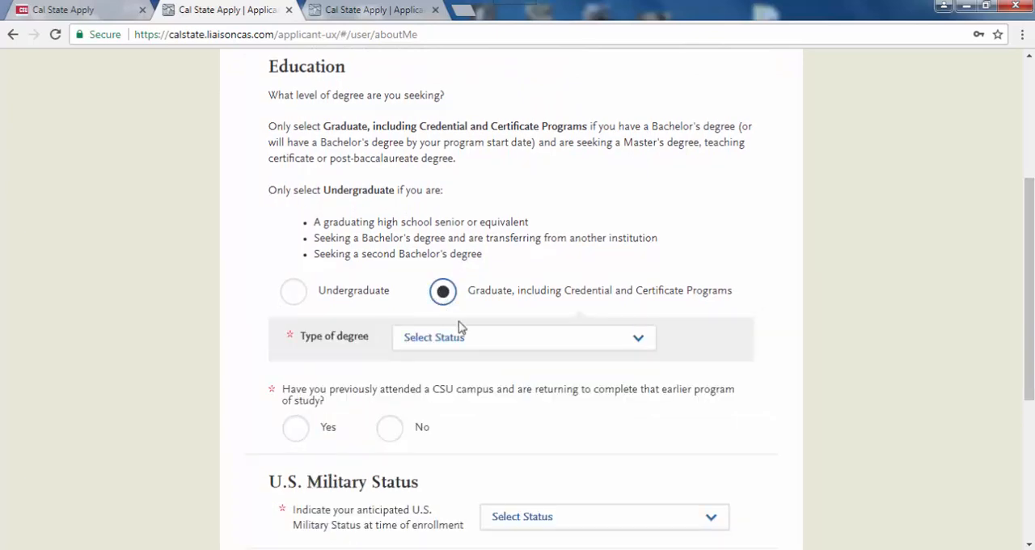
click(468, 341)
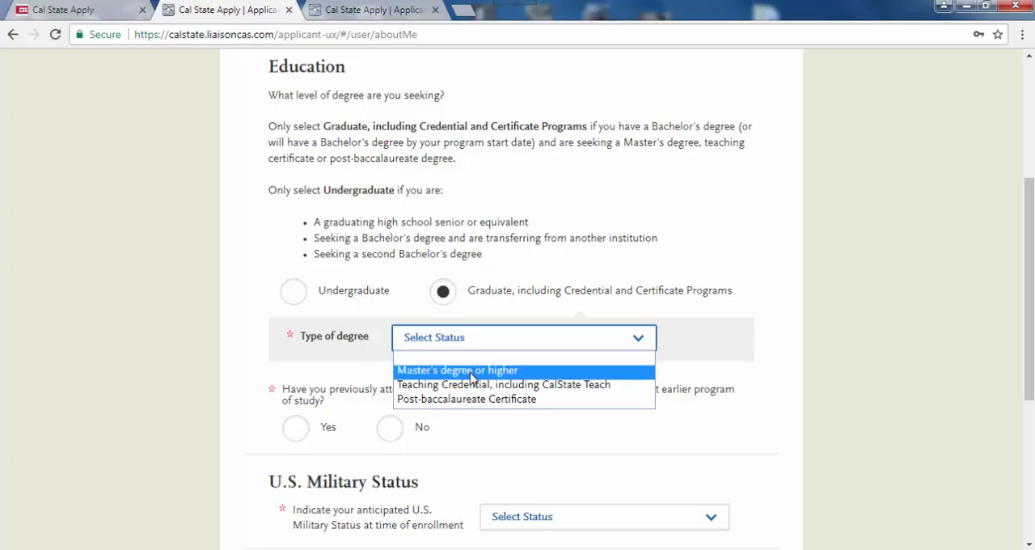
click(473, 370)
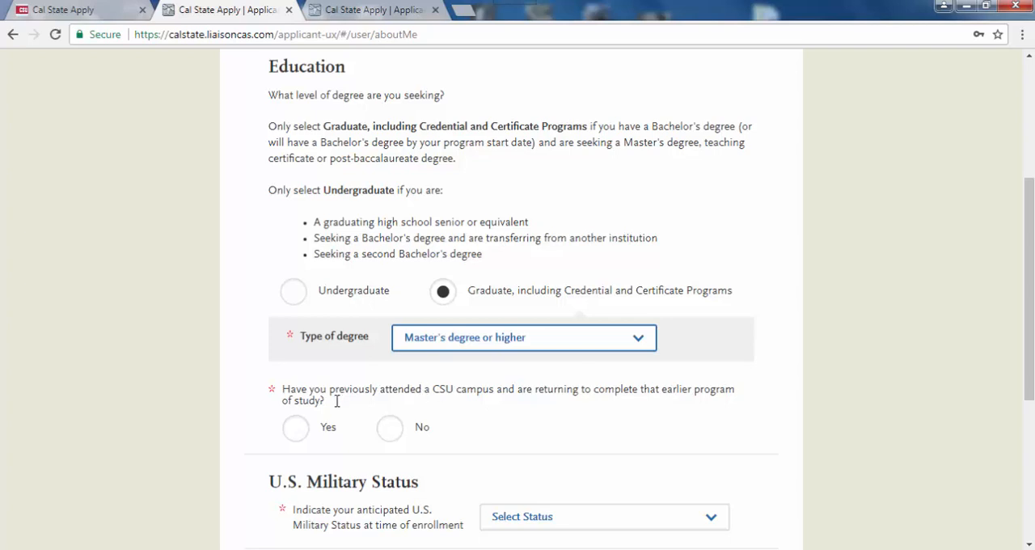
click(392, 429)
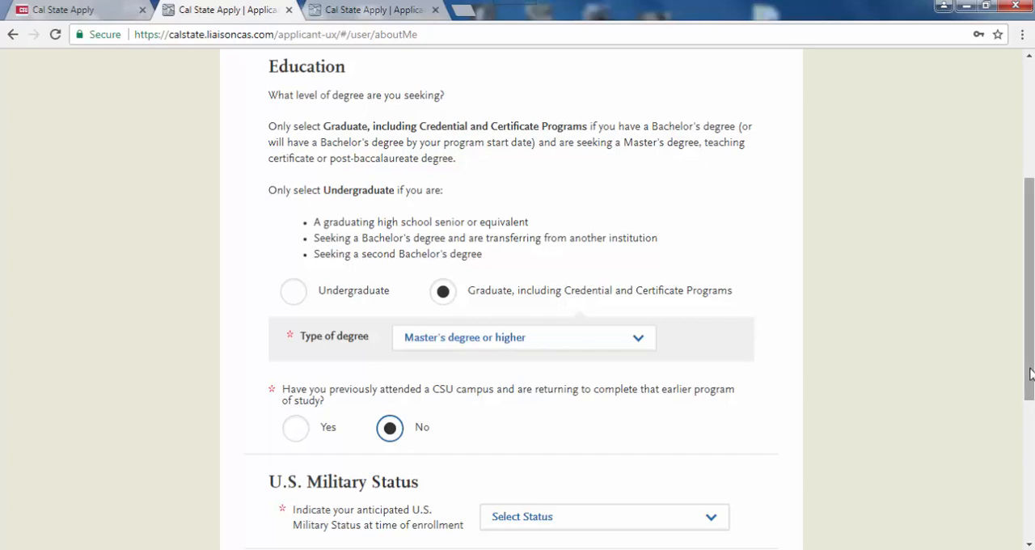
- Set the military status to "Not a Member of the Military" and citizenship to "U.S. Citizen", and save the profile
drag(1030, 372, 1031, 469)
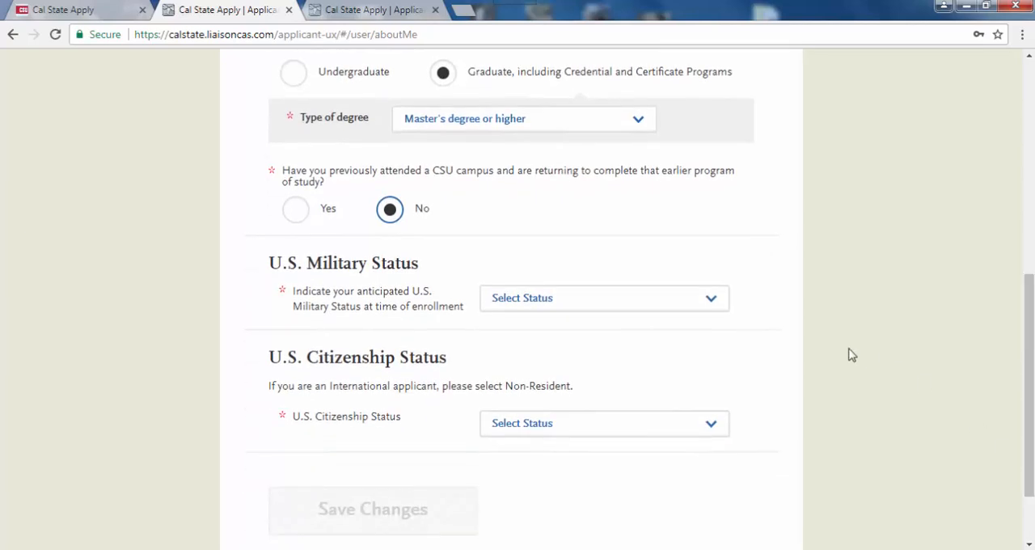
click(712, 301)
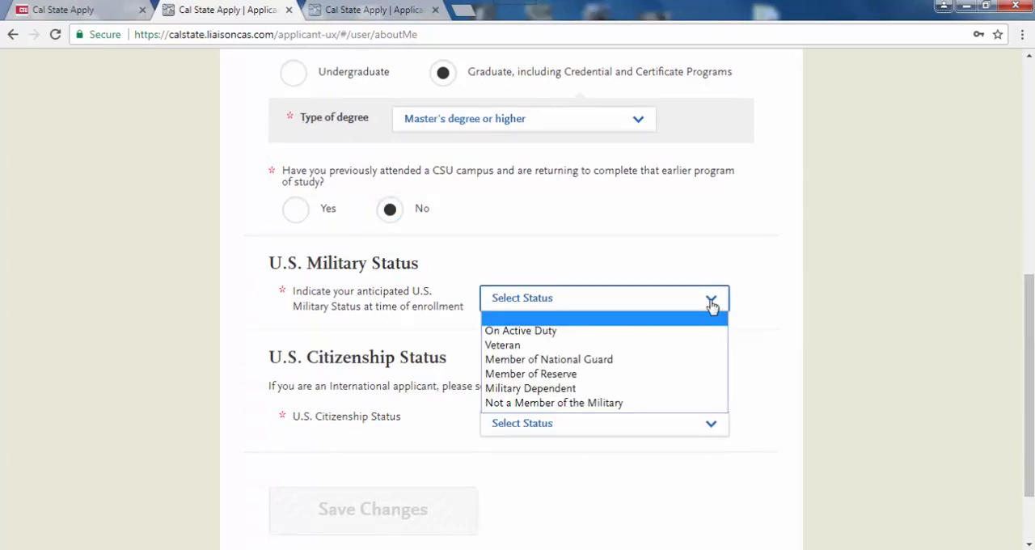
click(704, 404)
click(717, 431)
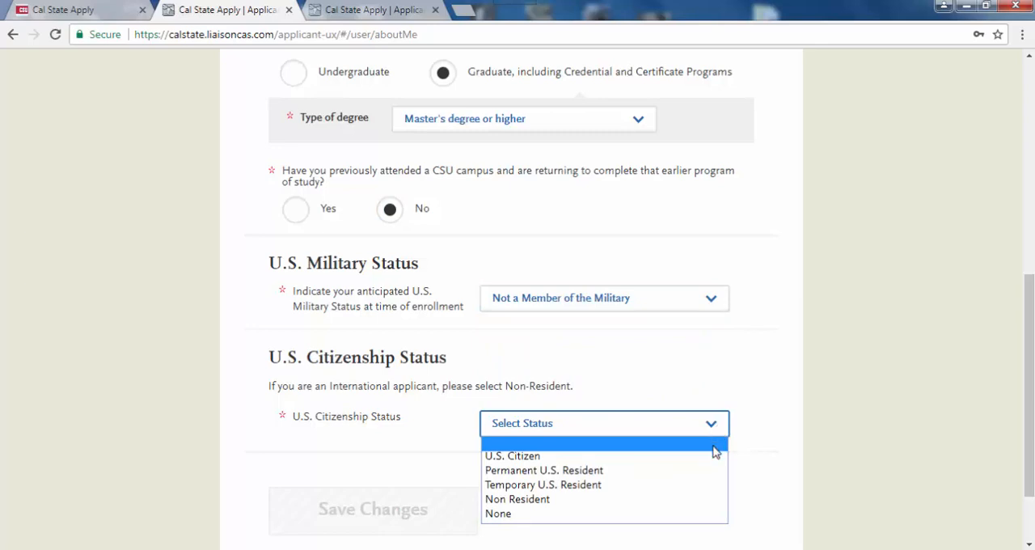
click(713, 458)
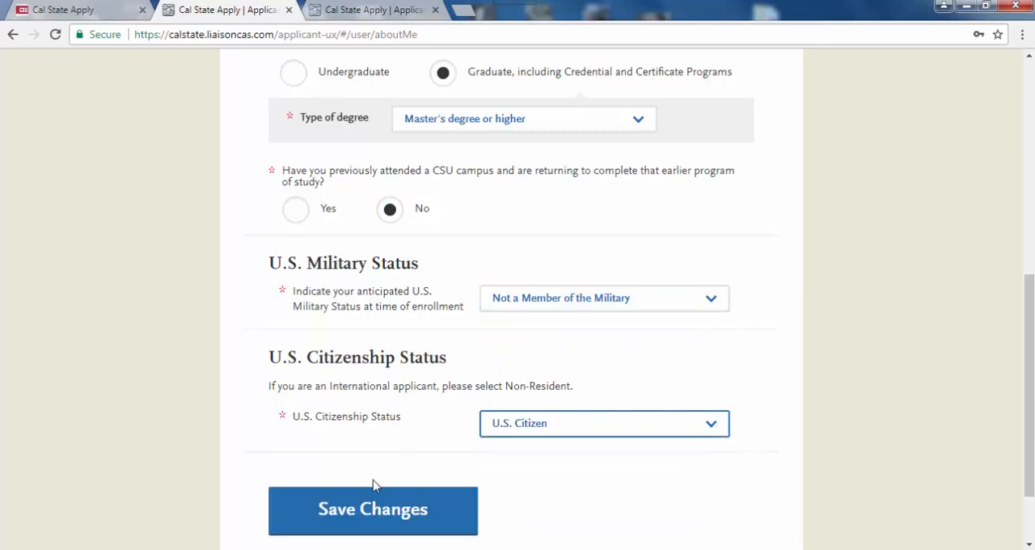
click(378, 509)
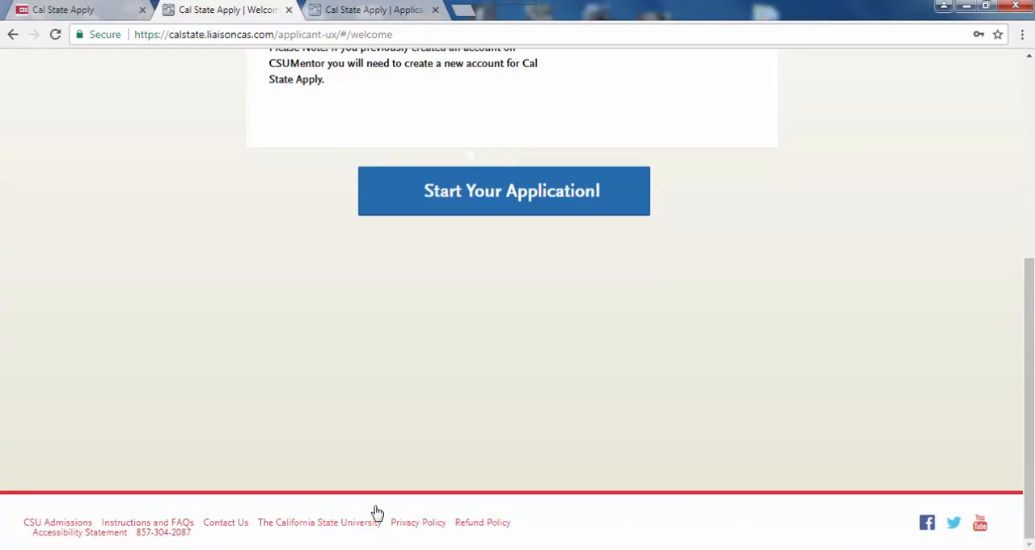
- Start the application and filter the program list to the Sacramento State campus
click(513, 202)
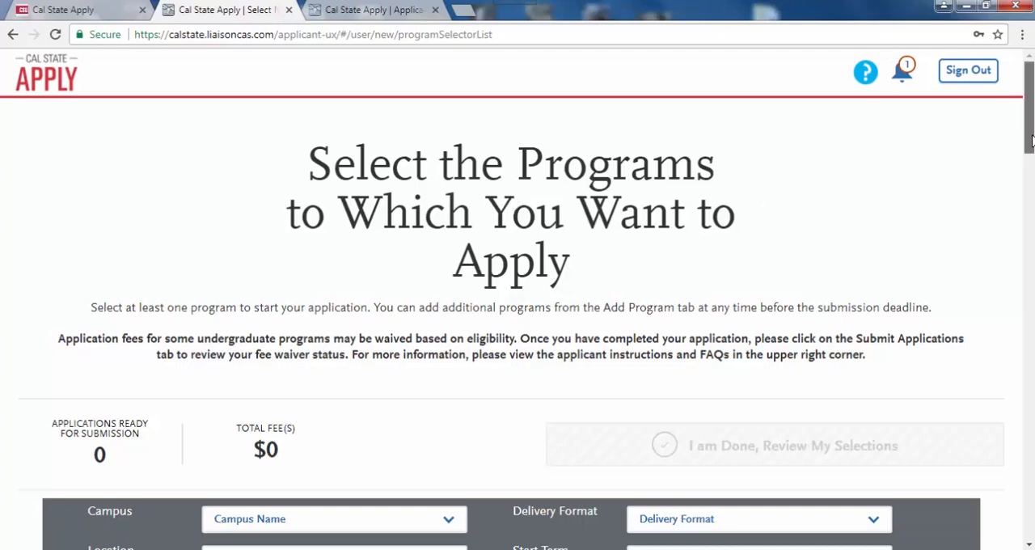
drag(1031, 142, 1031, 202)
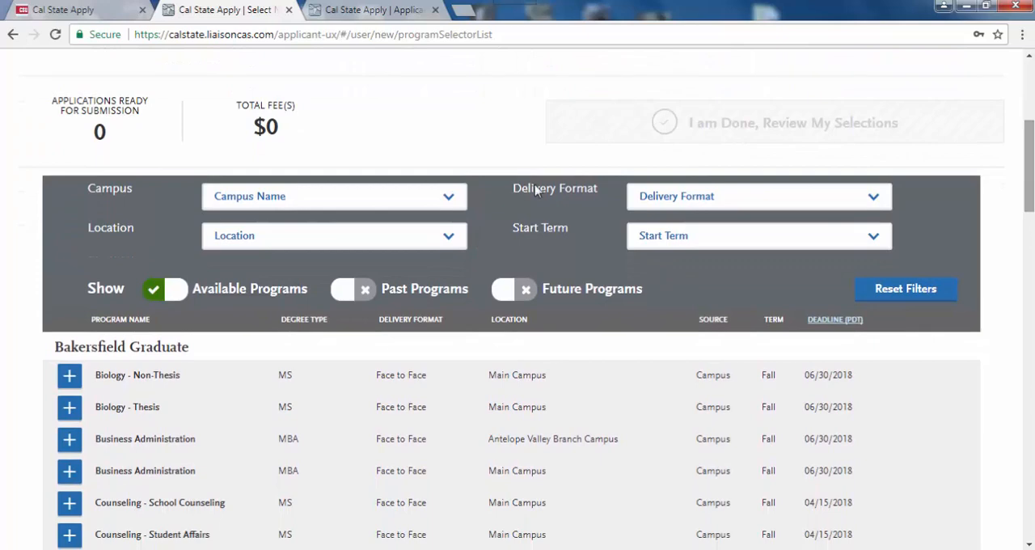
click(447, 202)
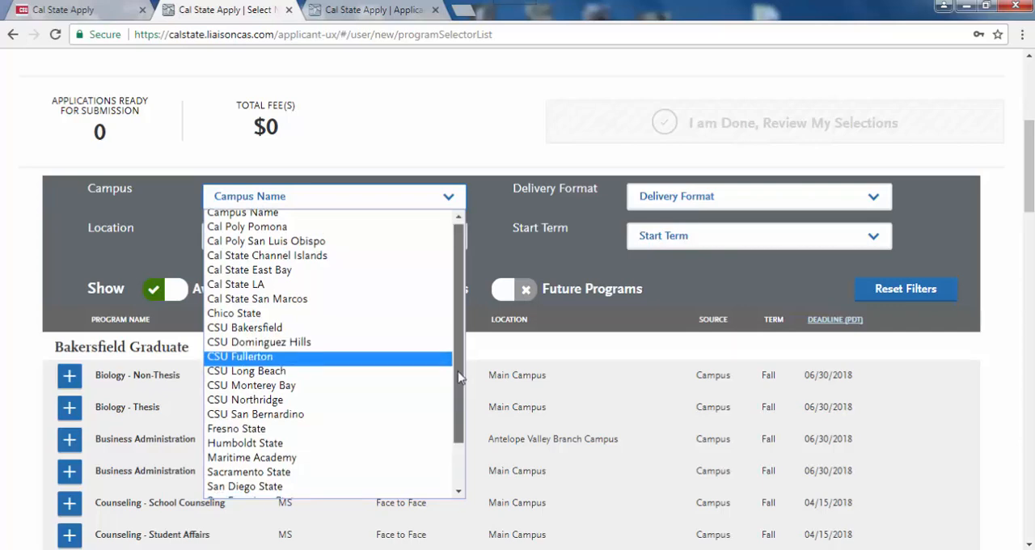
drag(454, 362, 456, 422)
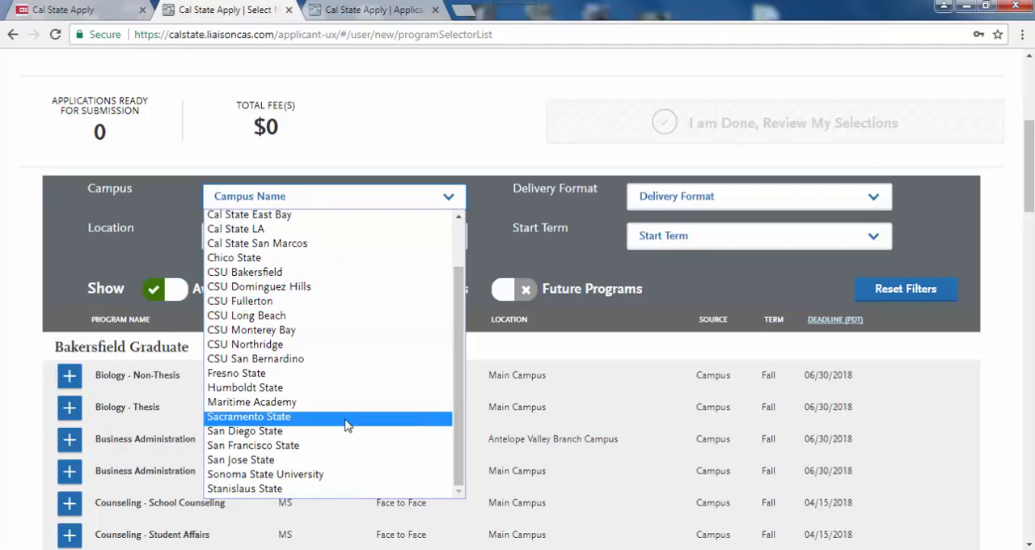
click(268, 420)
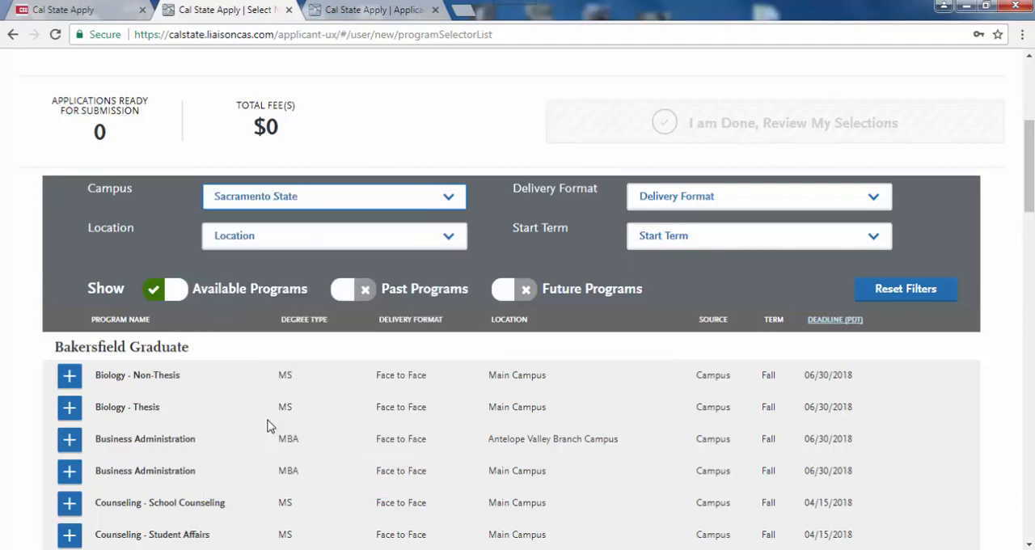
- Narrow the program list to Face to Face delivery, the Main Campus location and the Fall start term
click(655, 202)
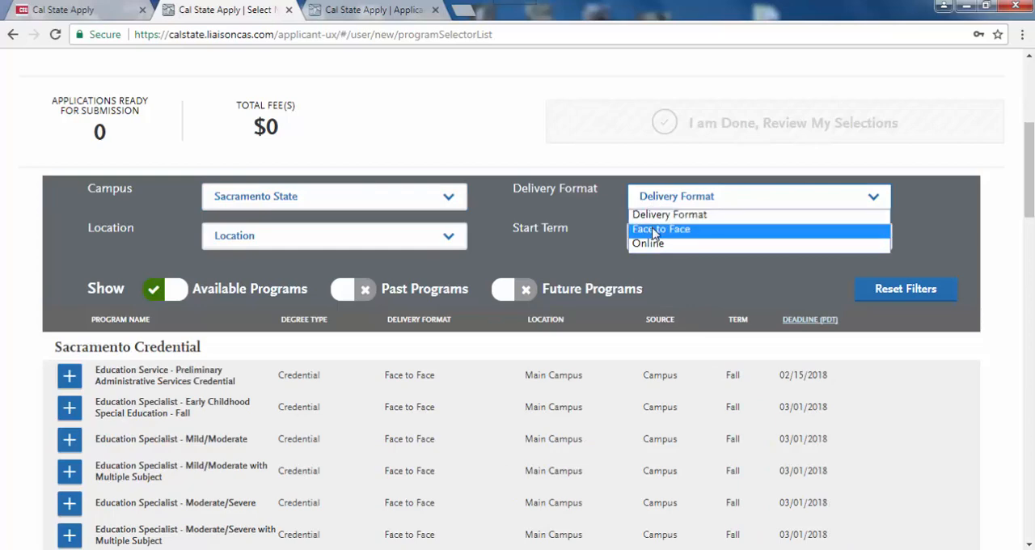
click(656, 230)
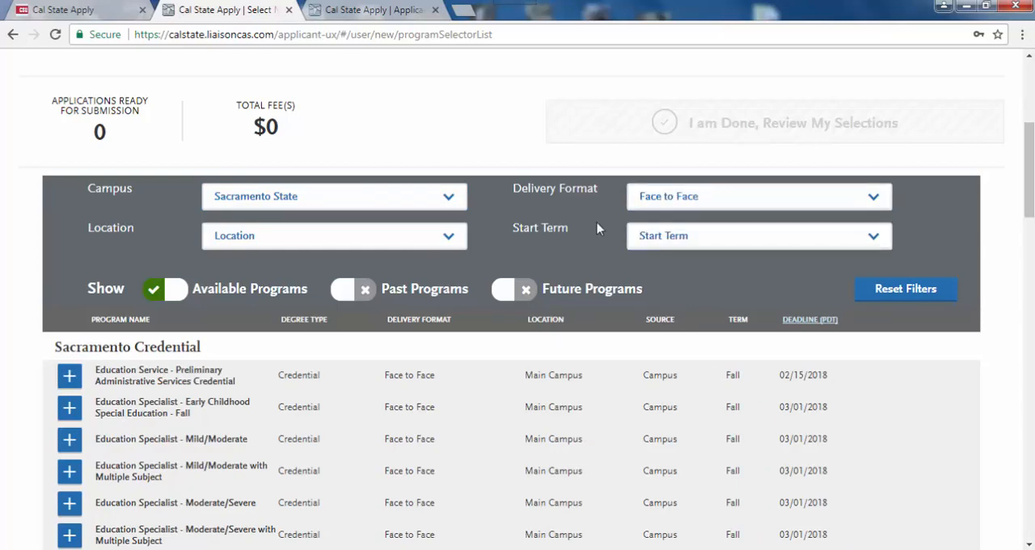
click(411, 236)
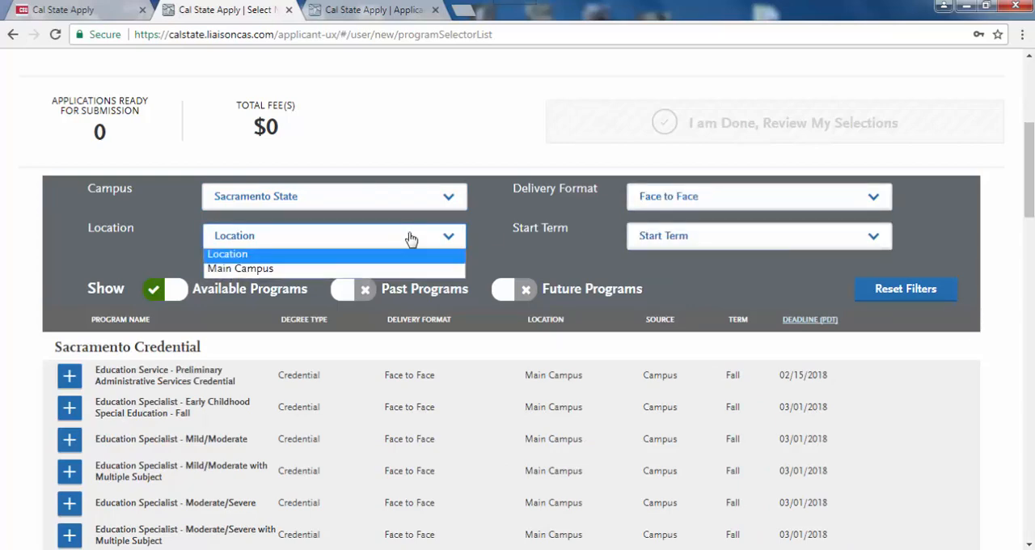
click(385, 269)
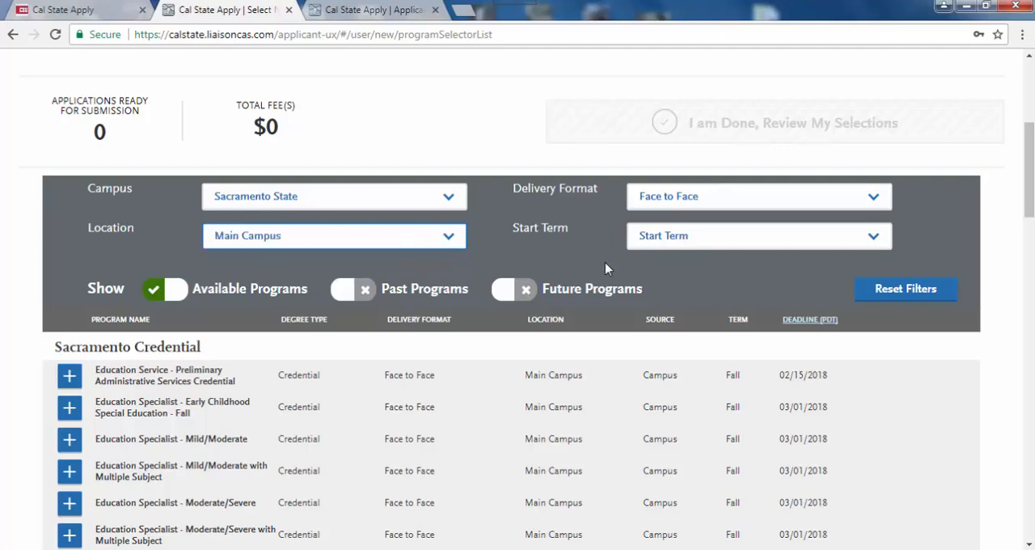
click(651, 236)
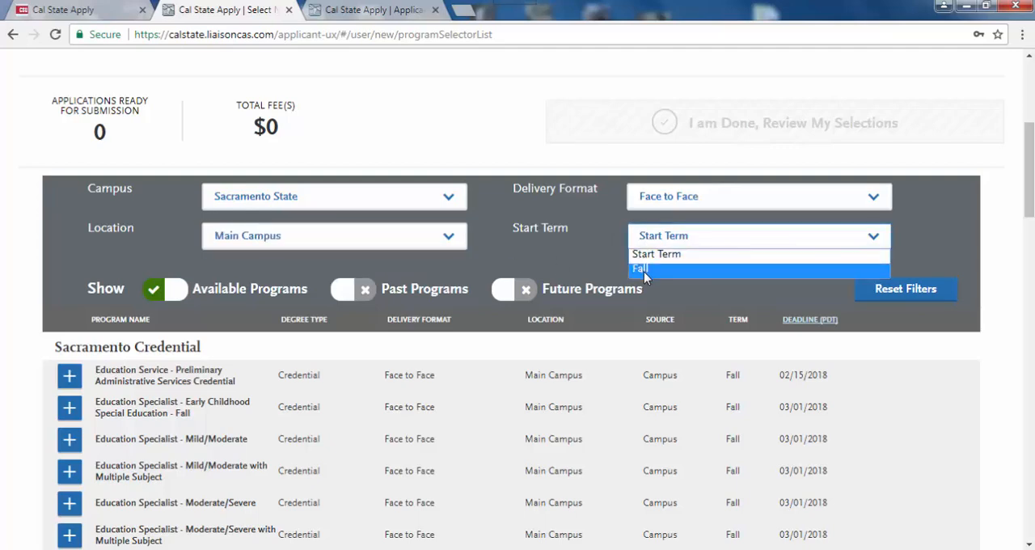
click(644, 272)
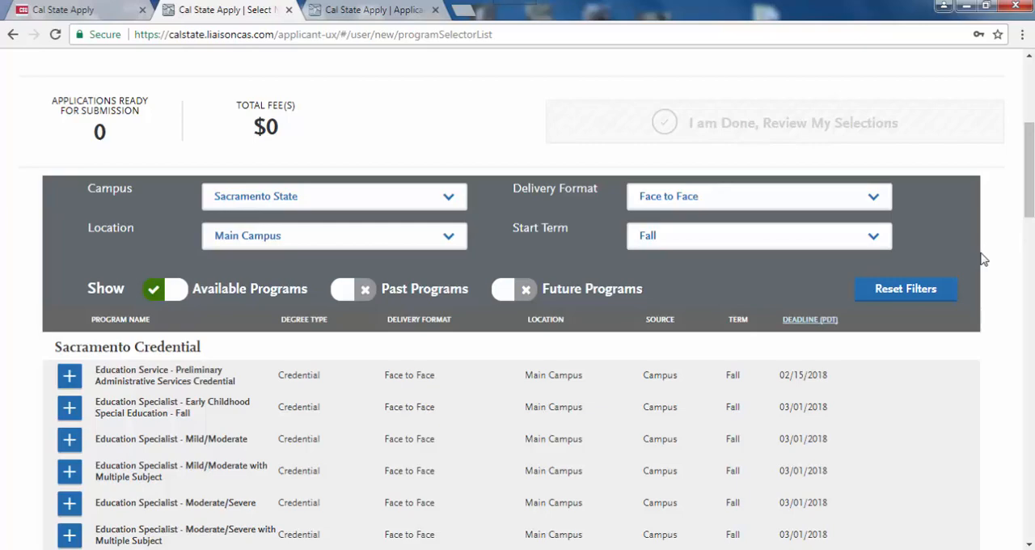
- Add the Child Development MA program and finish choosing programs to review the selection
drag(1030, 210, 1029, 489)
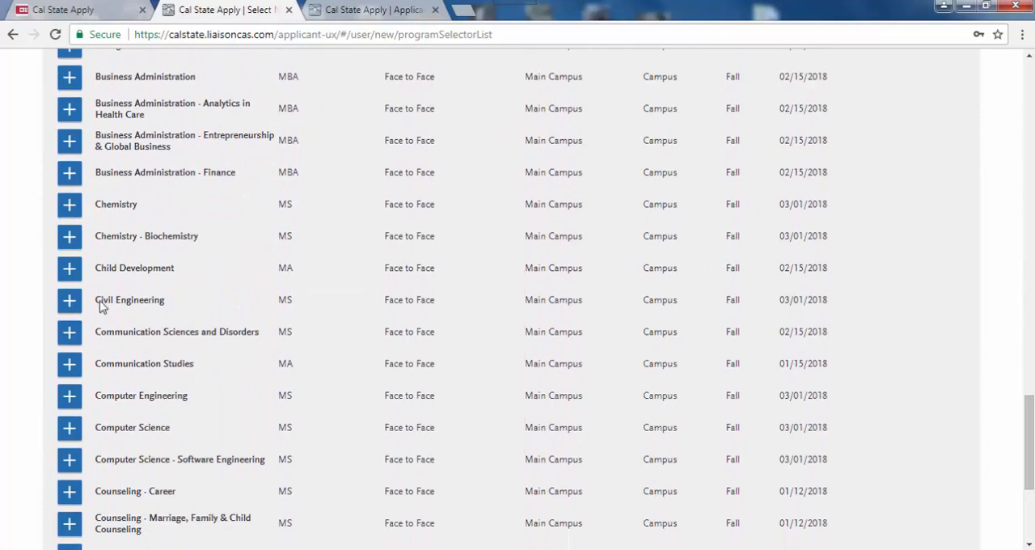
click(70, 272)
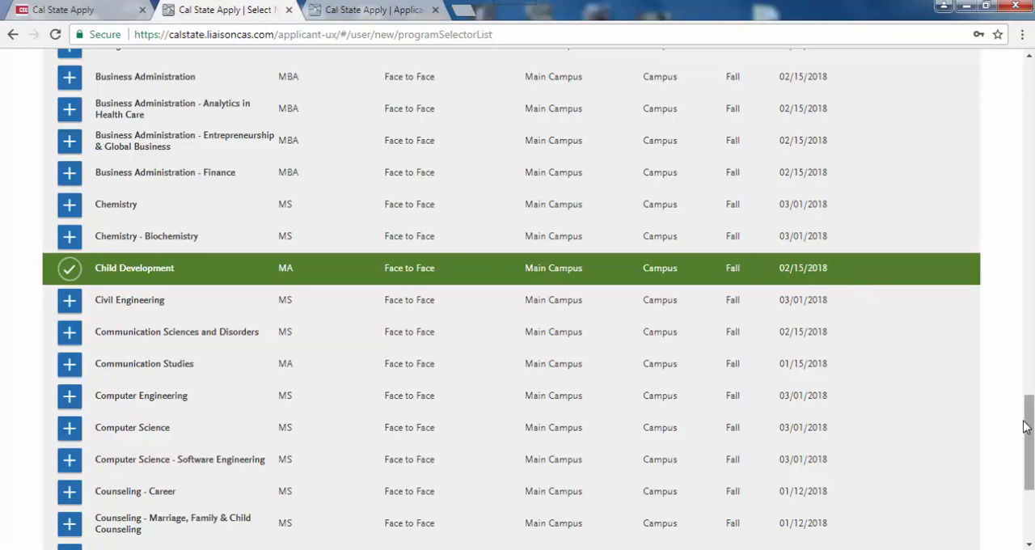
drag(1029, 429, 1031, 142)
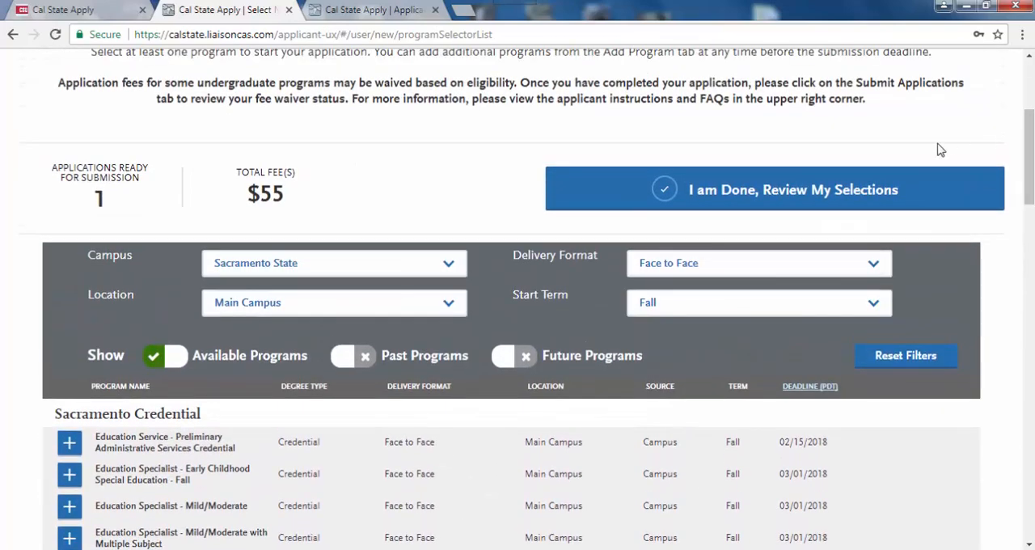
click(789, 190)
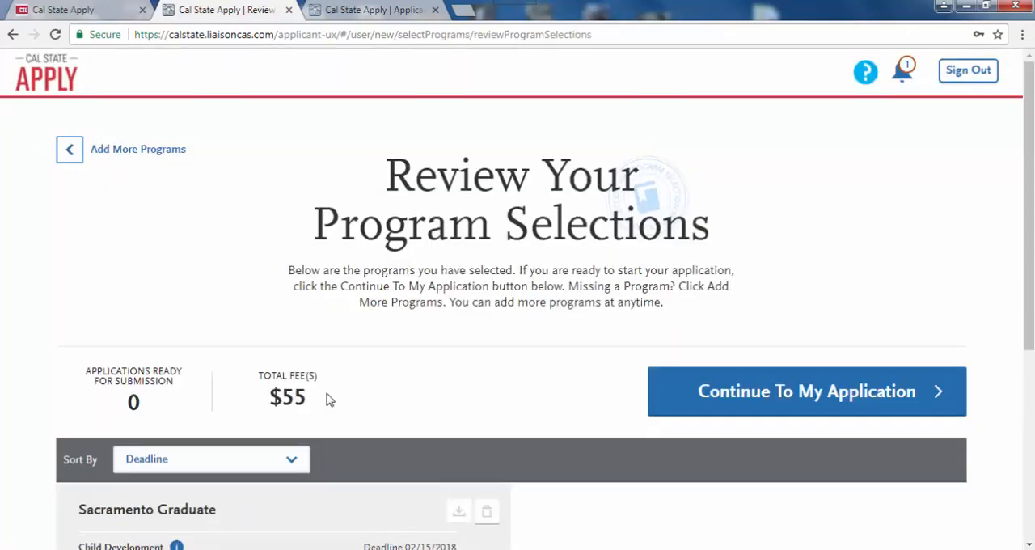
- Check the selected program, continue to the application and look over the sections on its dashboard
drag(1031, 233, 1030, 350)
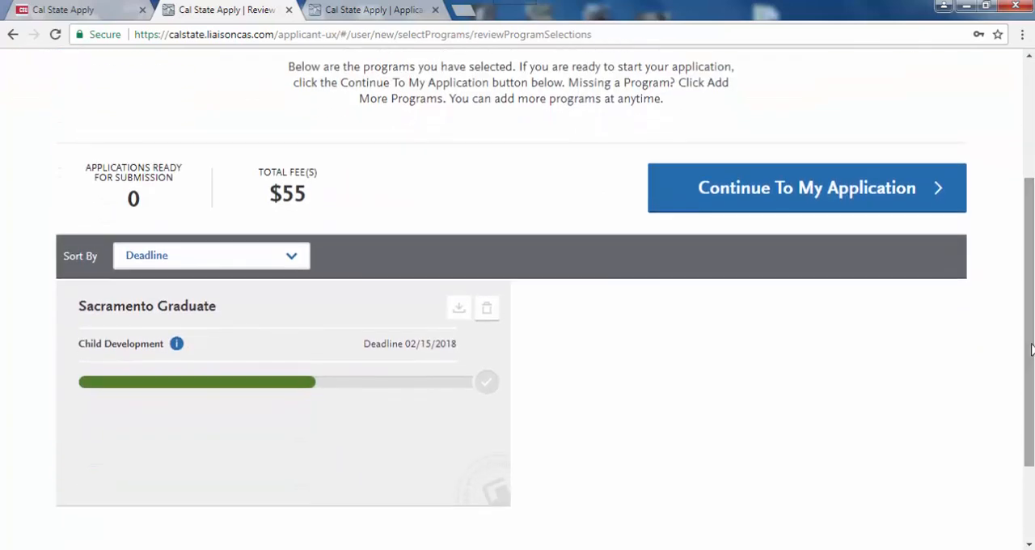
click(796, 197)
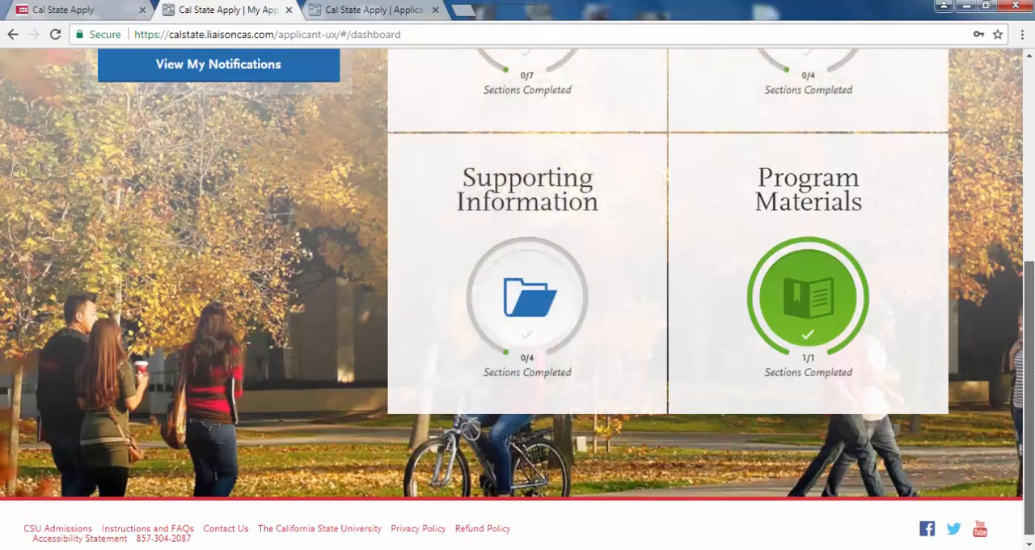
scroll(797, 197, up, 2)
scroll(518, 299, up, 3)
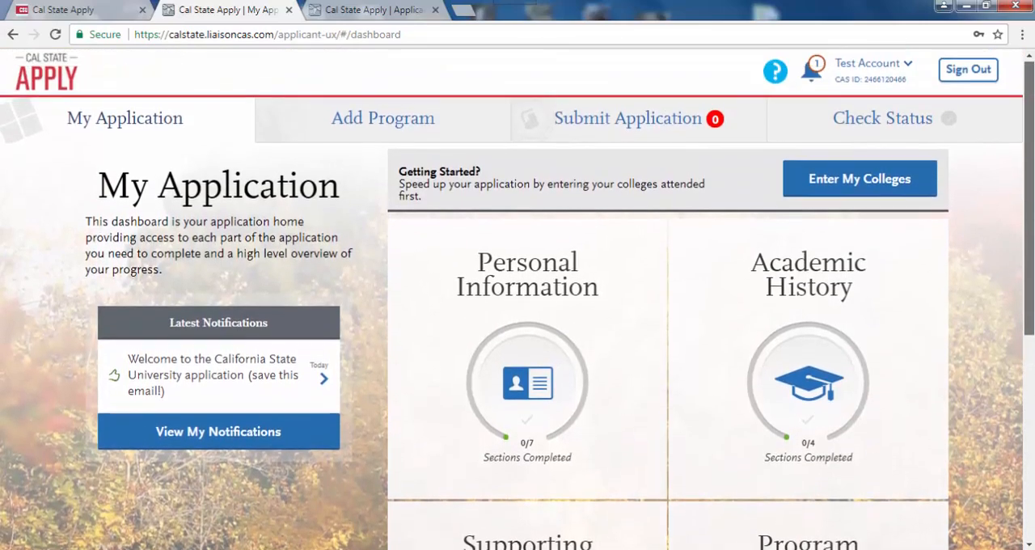
scroll(517, 299, down, 1)
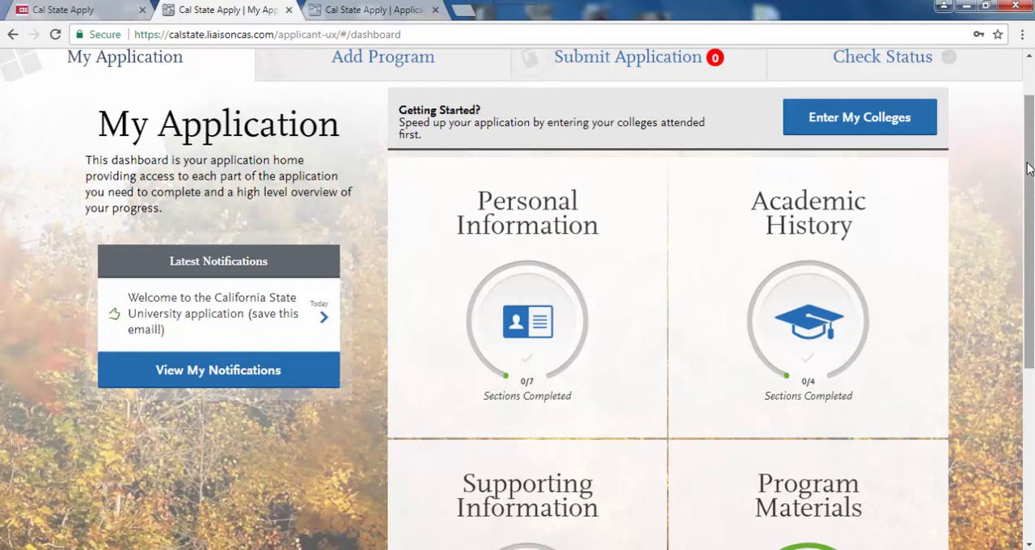
drag(1032, 192, 1033, 170)
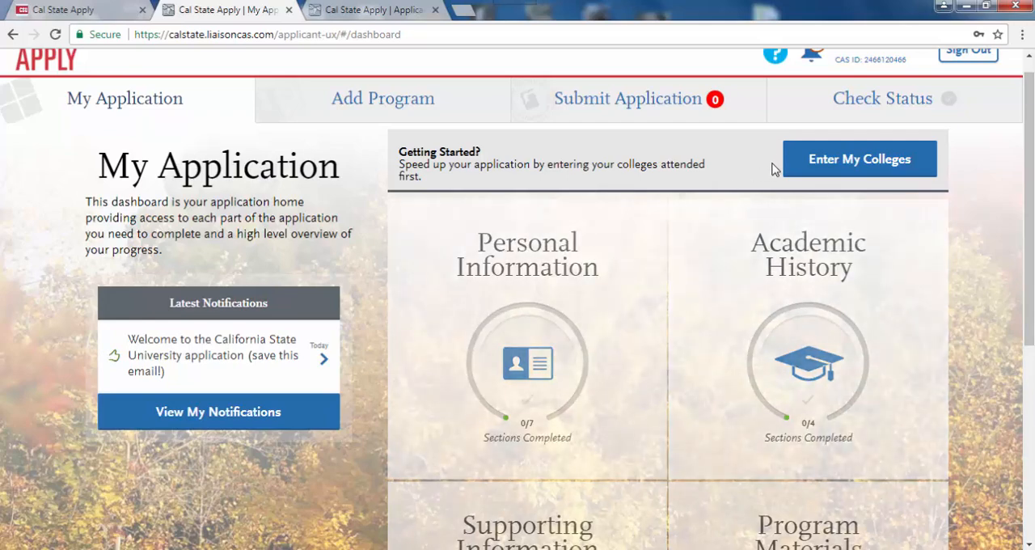
- Start entering the colleges attended and add California State University - Sacramento as a college
click(823, 165)
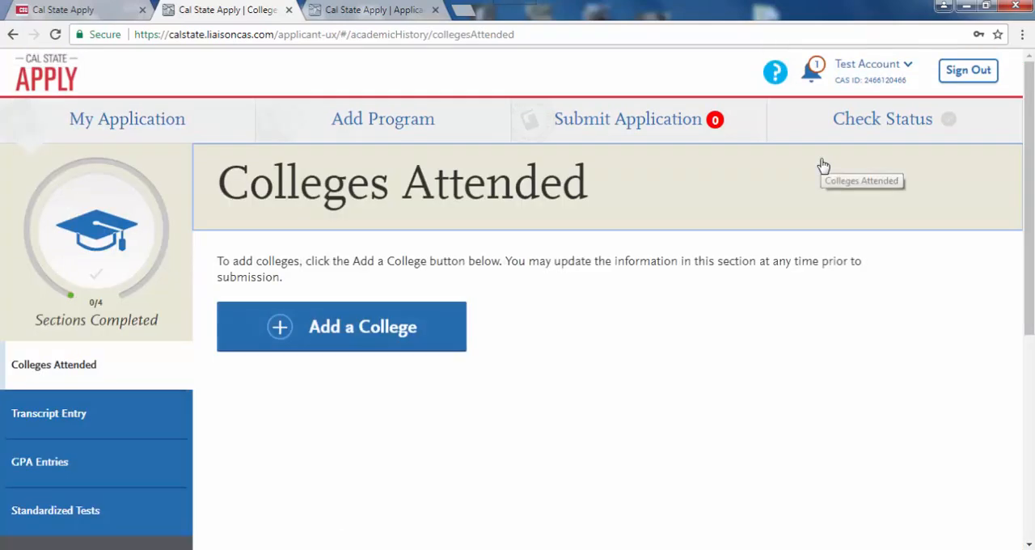
click(416, 343)
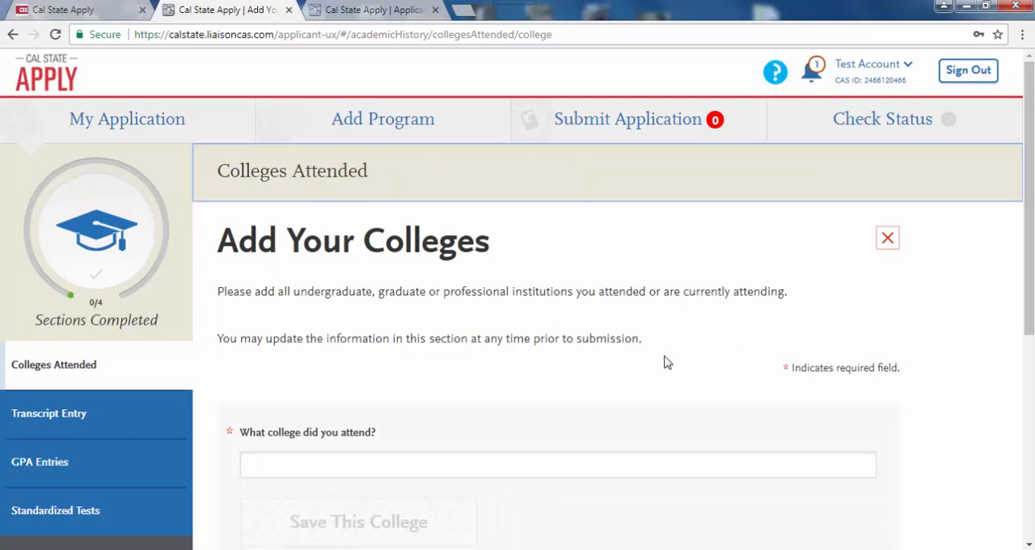
click(491, 465)
text(Sac)
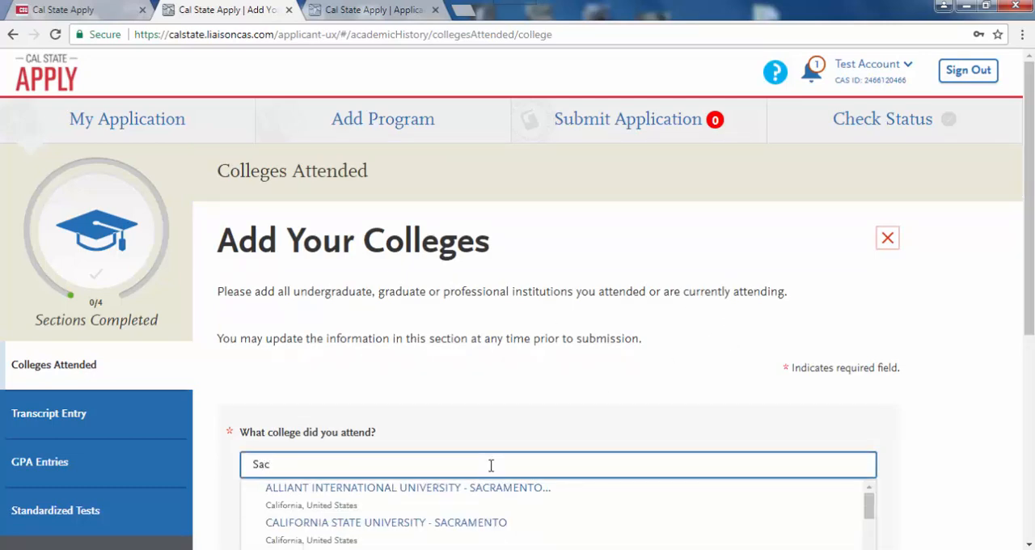
click(446, 526)
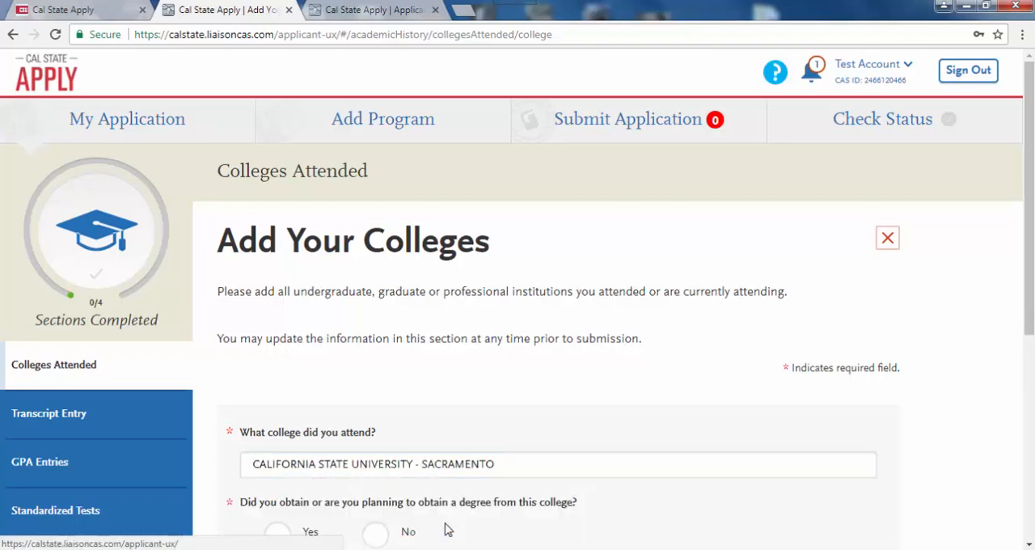
- Answer Yes to obtaining a degree from this college and specify a Bachelor of Arts degree in progress
scroll(1028, 354, down, 1)
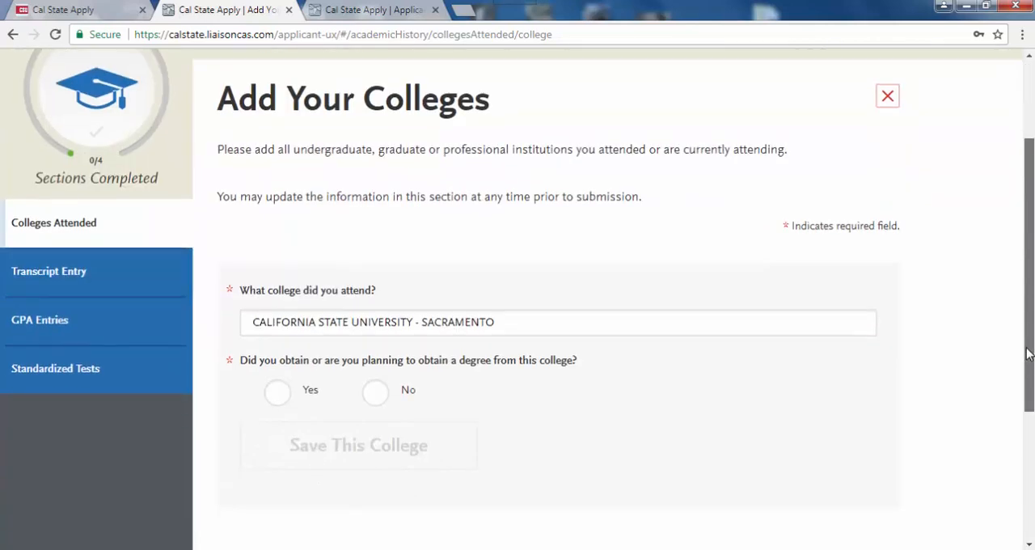
click(278, 395)
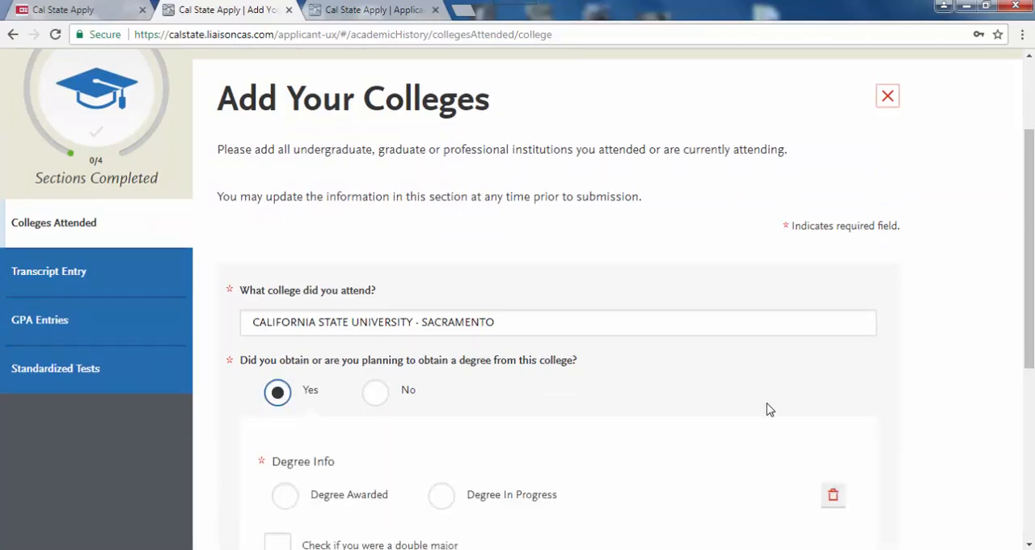
scroll(1023, 379, down, 3)
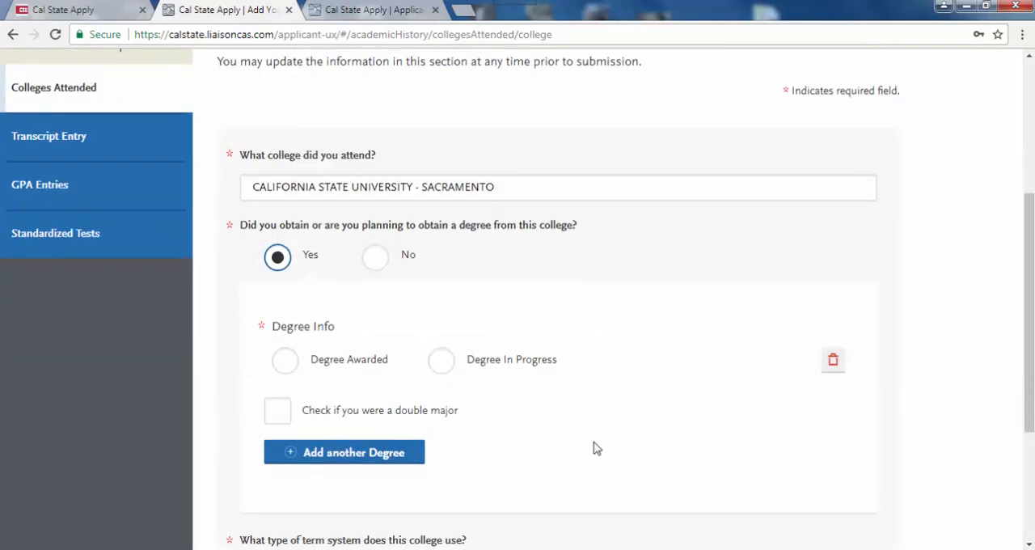
click(443, 362)
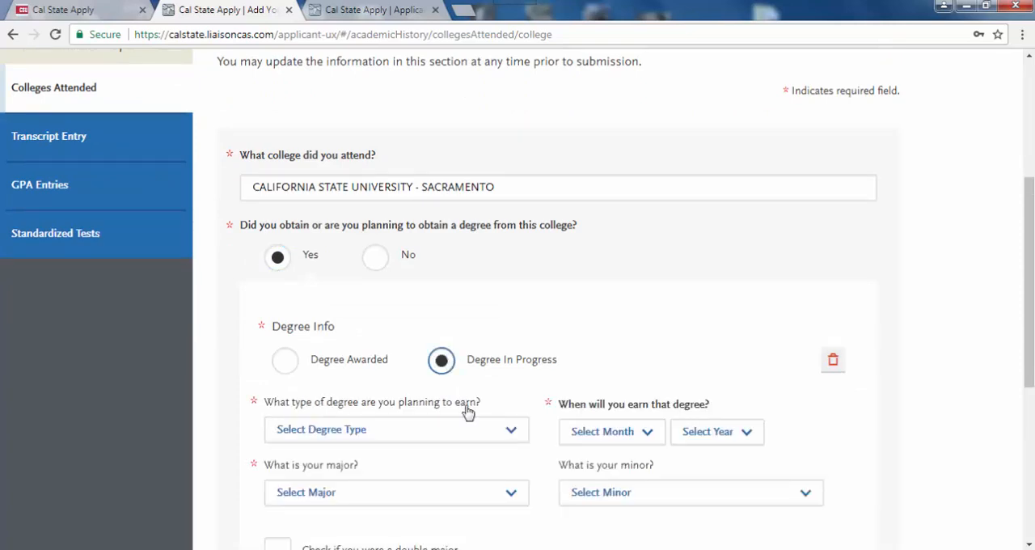
click(482, 433)
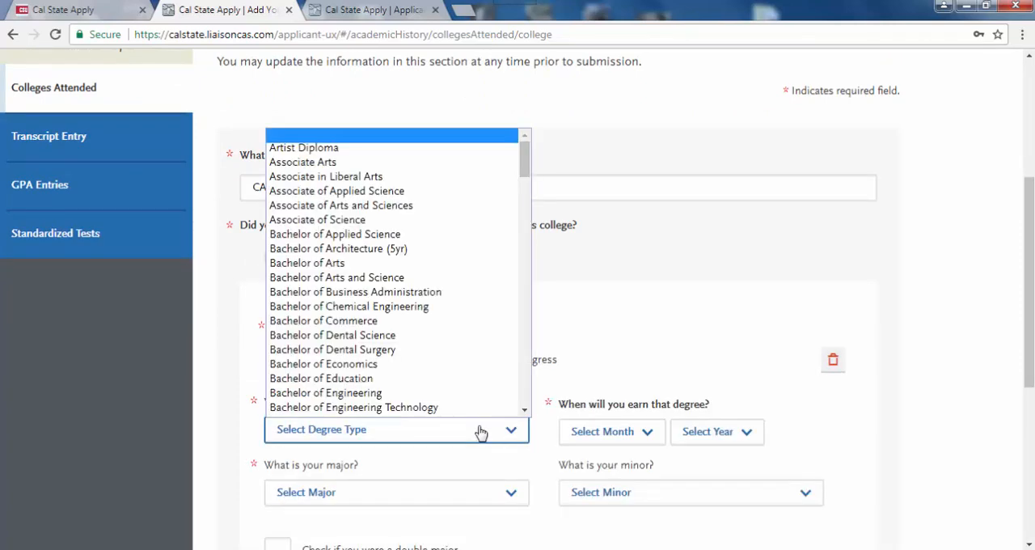
click(362, 263)
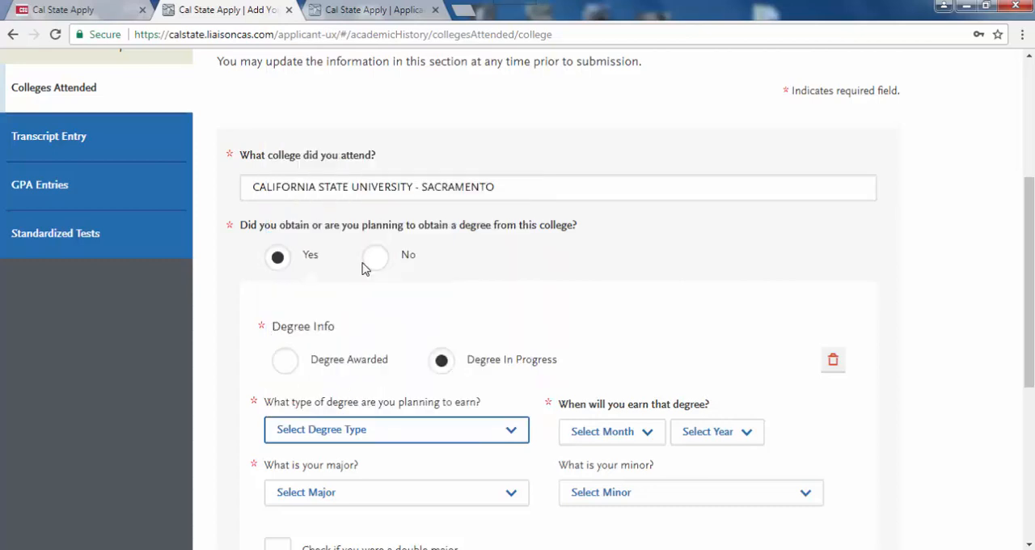
- Choose Human Development as the major for the Bachelor of Arts degree
click(373, 500)
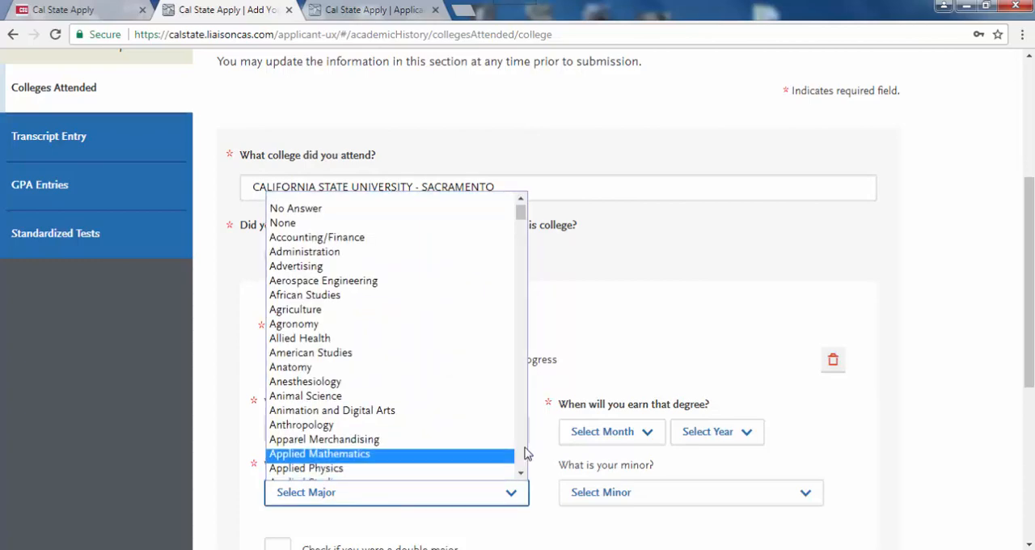
scroll(522, 404, down, 6)
scroll(526, 453, down, 5)
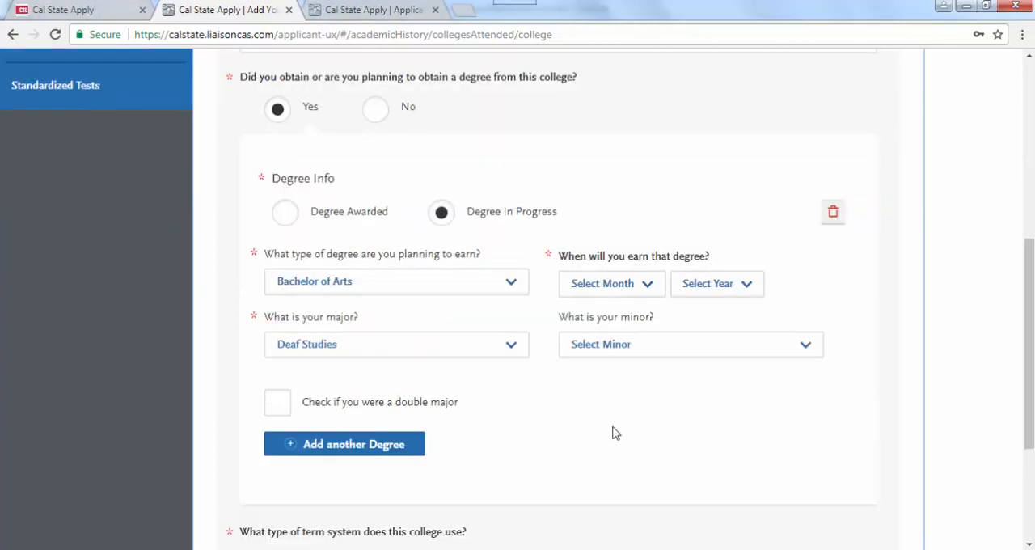
click(511, 350)
scroll(520, 317, down, 4)
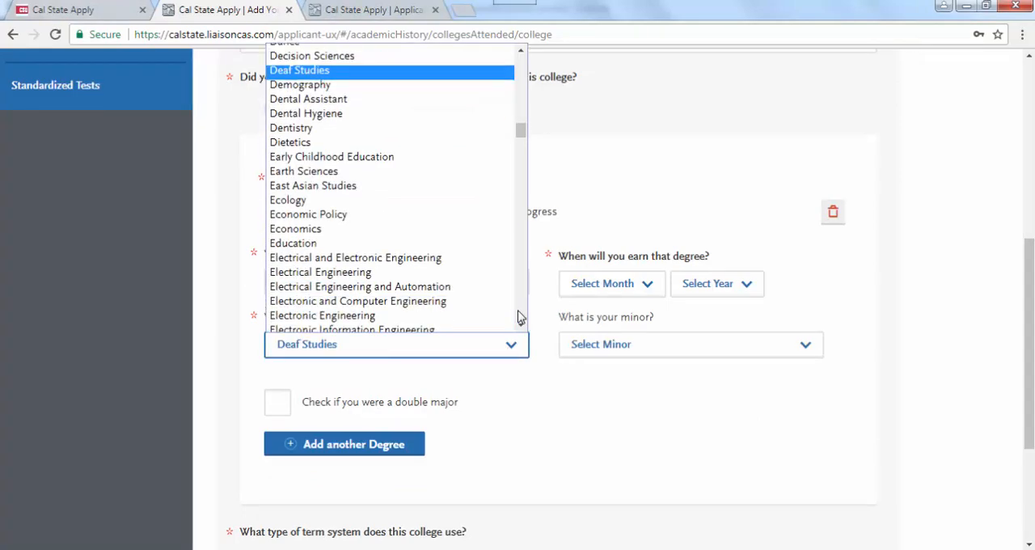
scroll(520, 317, down, 10)
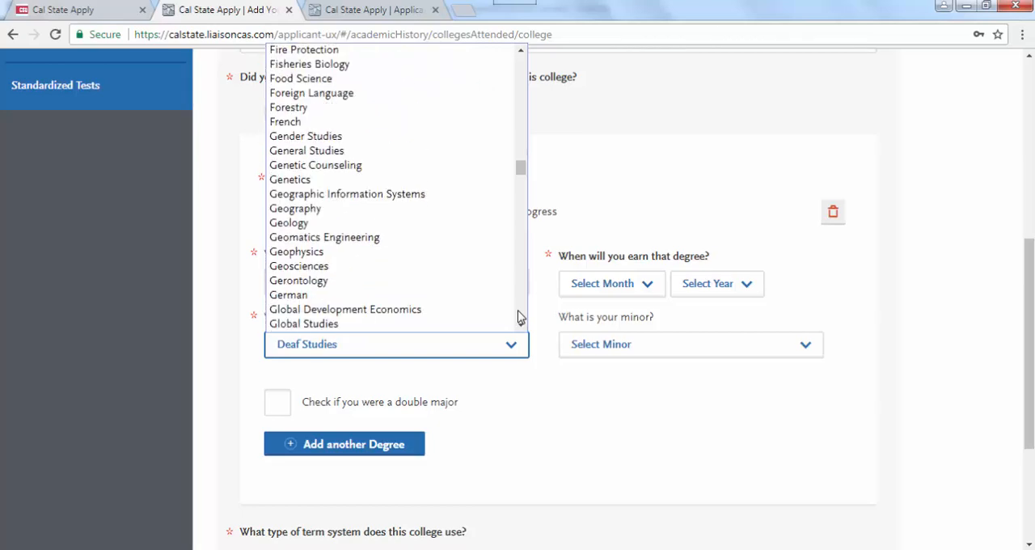
scroll(520, 317, down, 5)
click(519, 313)
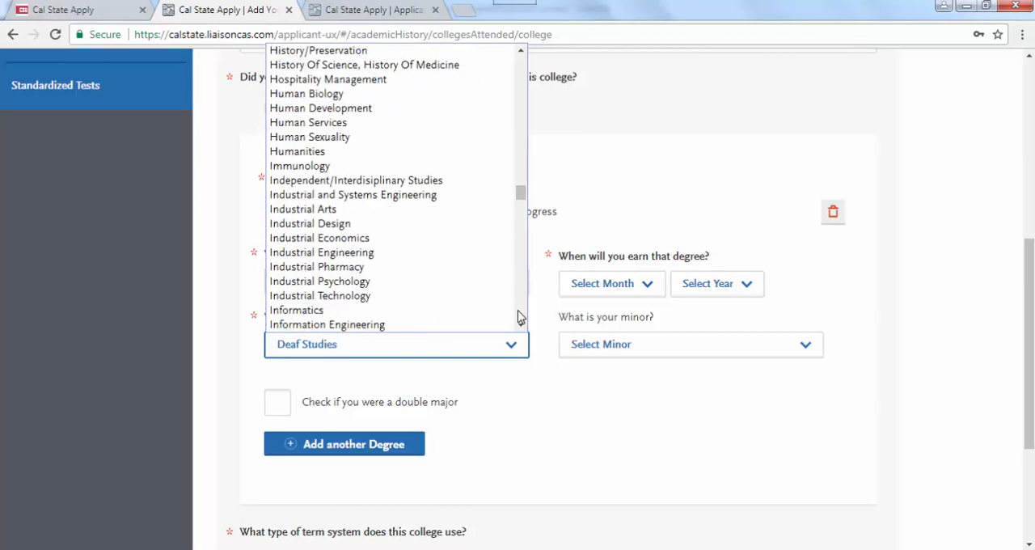
click(316, 107)
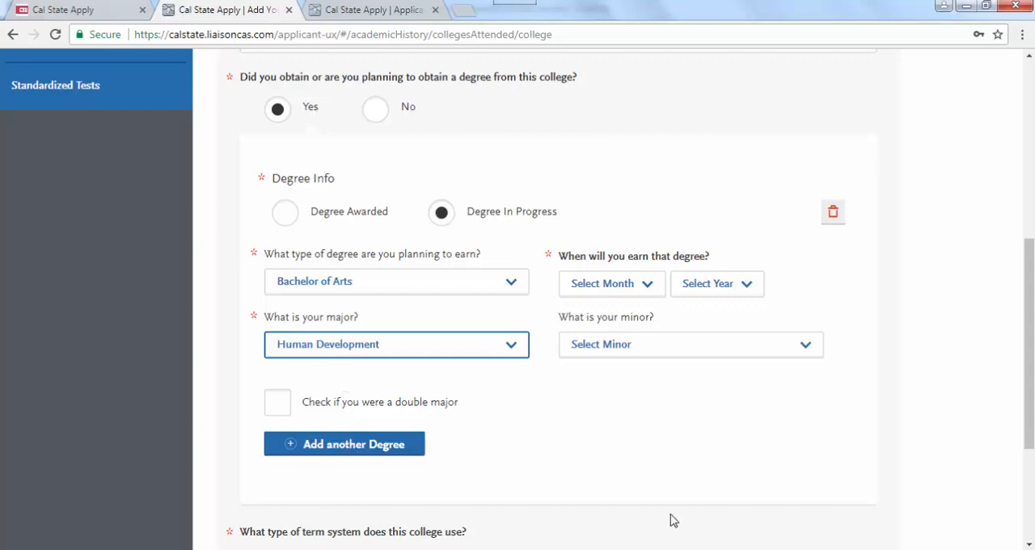
- Set the college's term system to Semester and its first semester to Fall, August 2014
scroll(477, 309, down, 3)
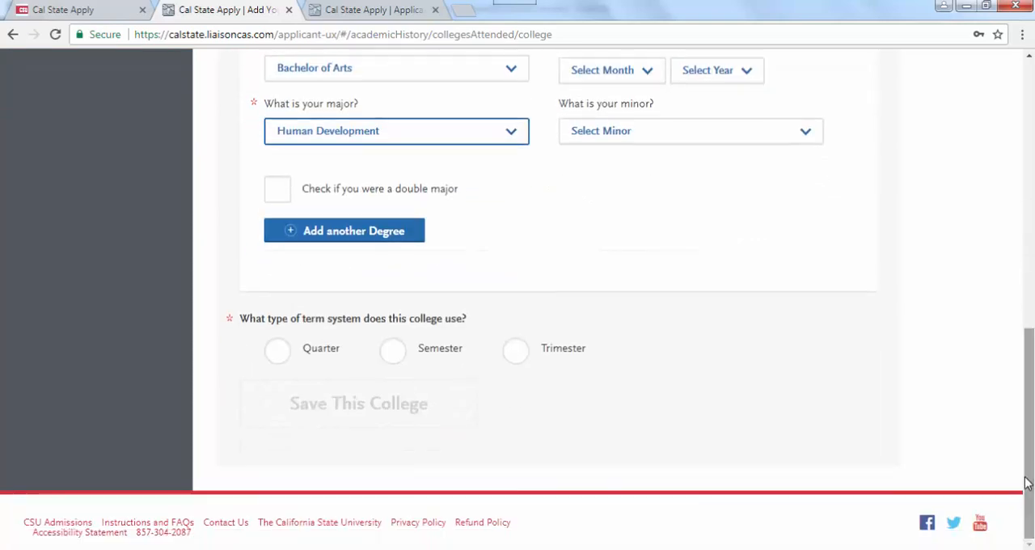
click(394, 351)
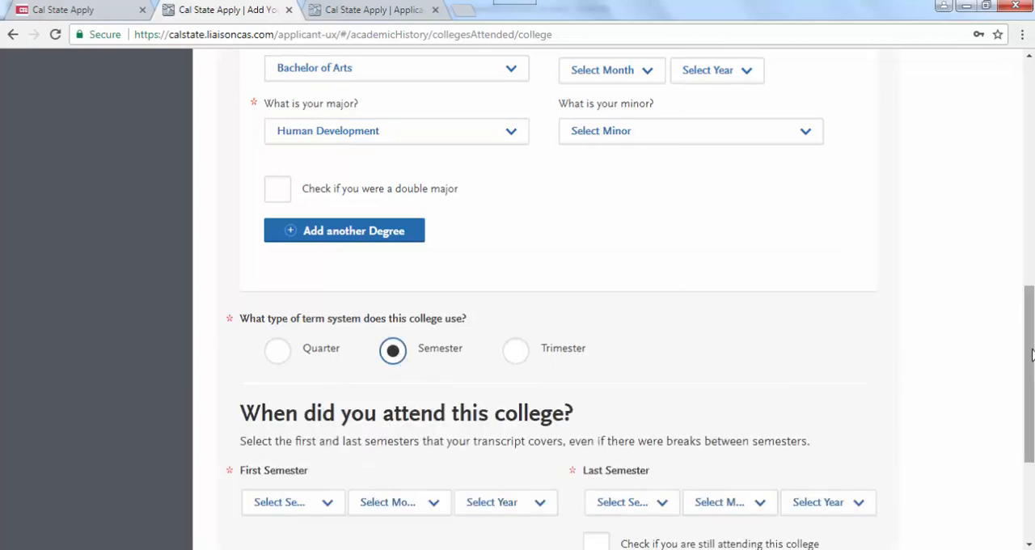
scroll(1028, 356, down, 3)
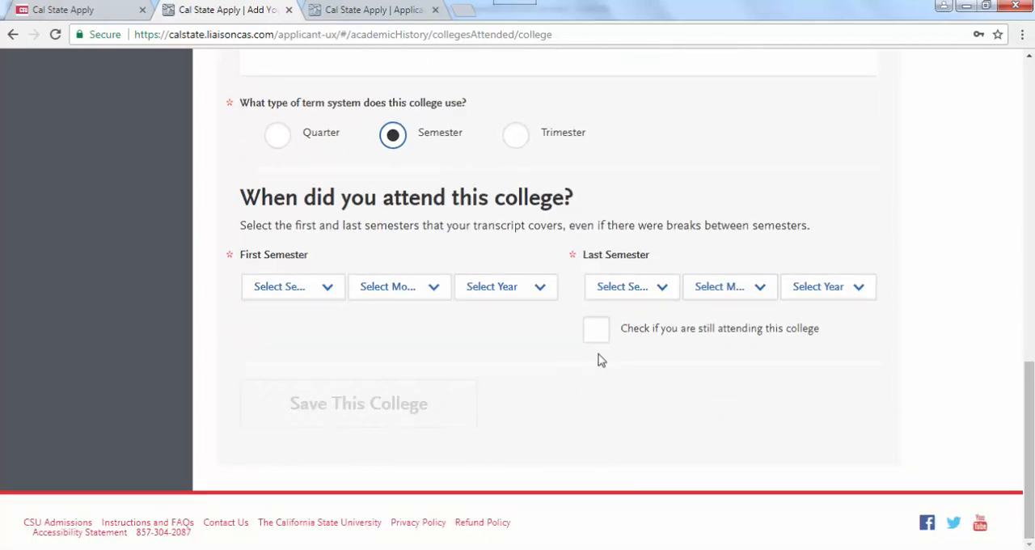
click(327, 291)
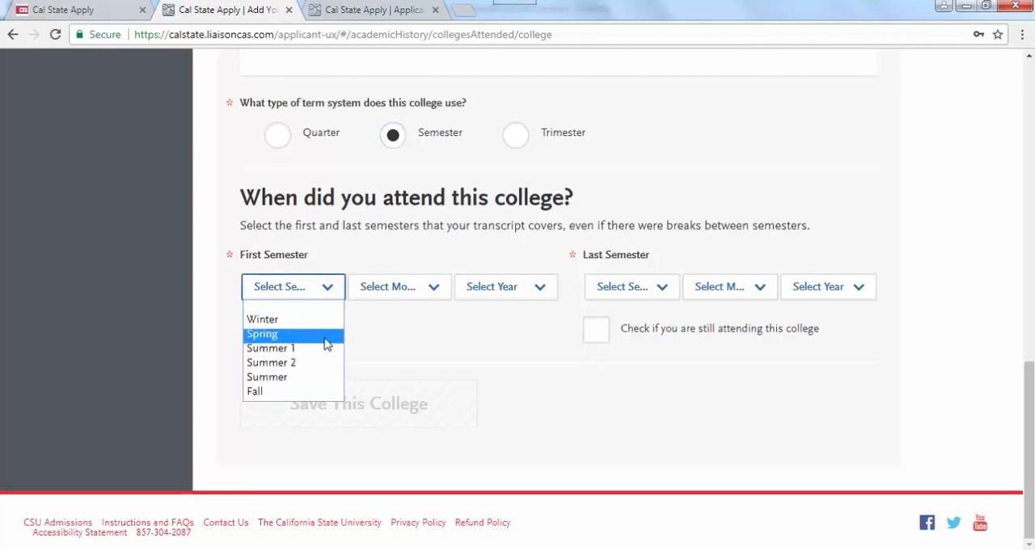
click(316, 392)
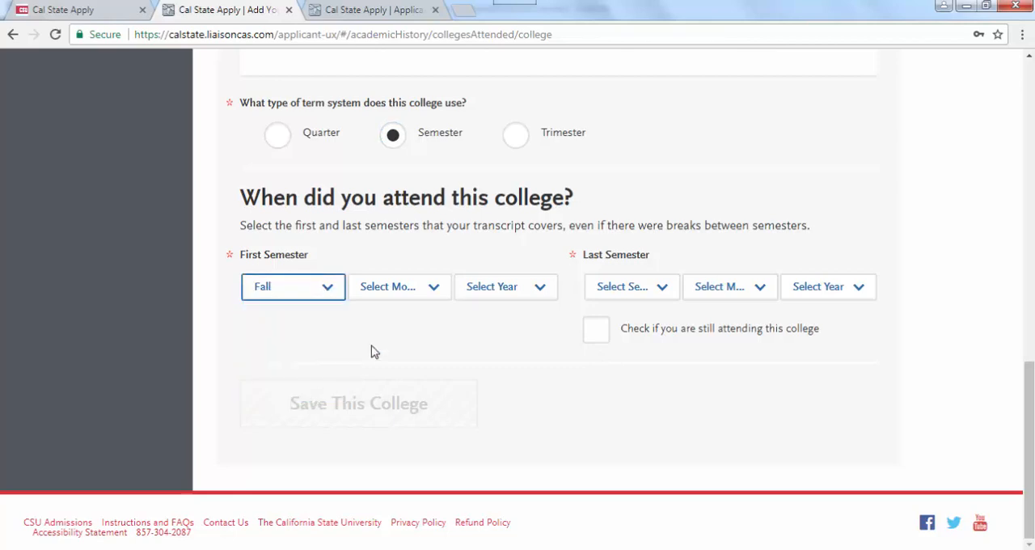
click(441, 295)
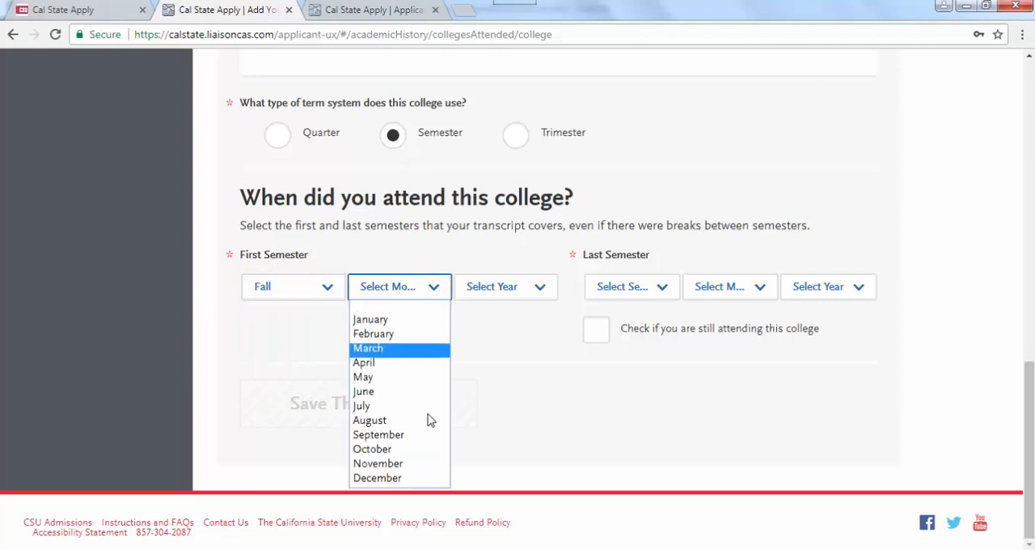
click(426, 437)
key(Up)
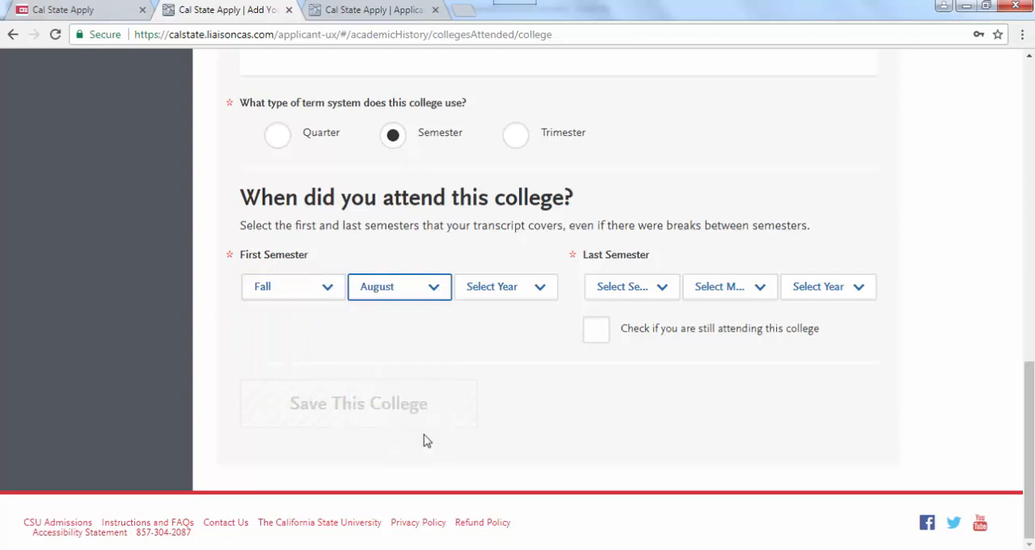
click(521, 288)
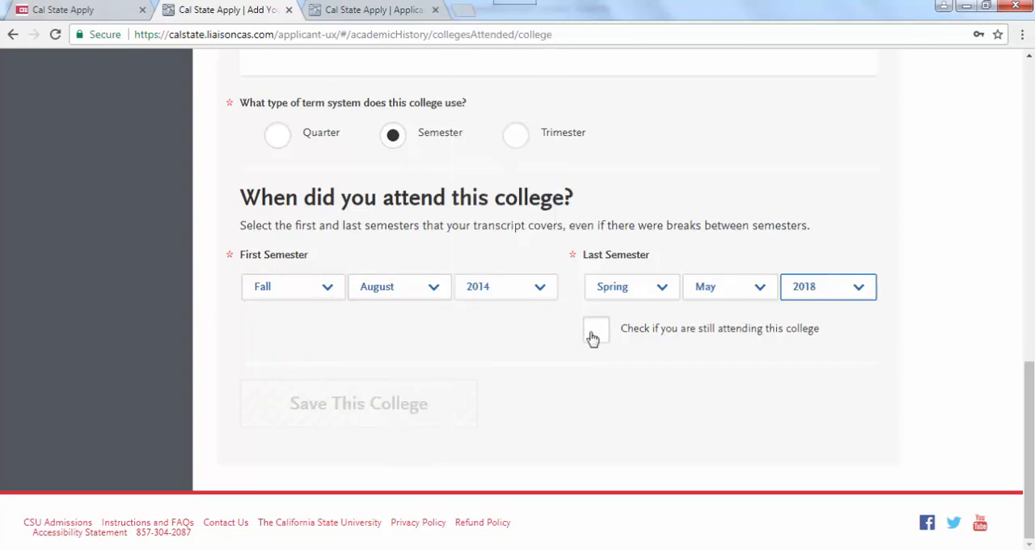
- Mark the college as still being attended, with the degree expected in May 2018, and save the college
click(592, 333)
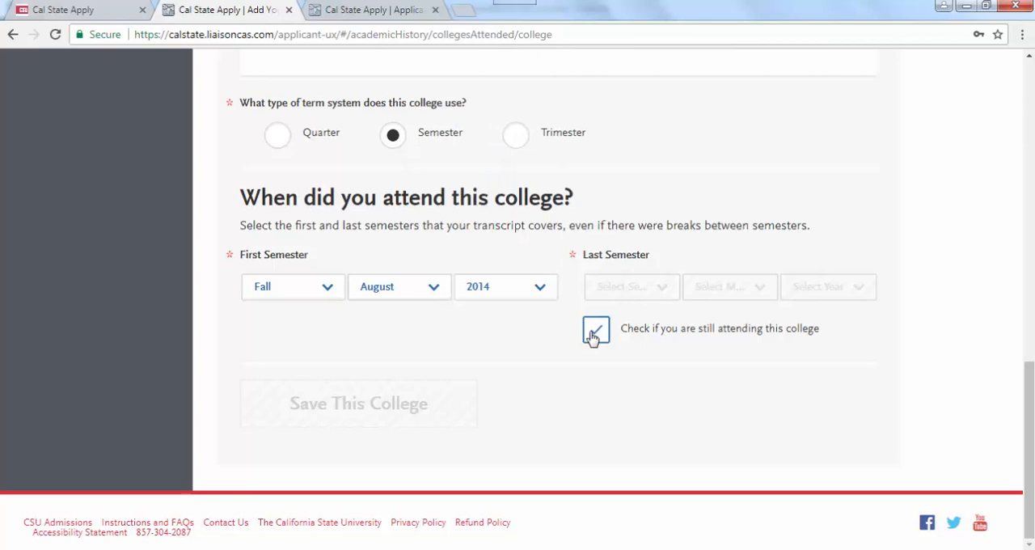
click(391, 365)
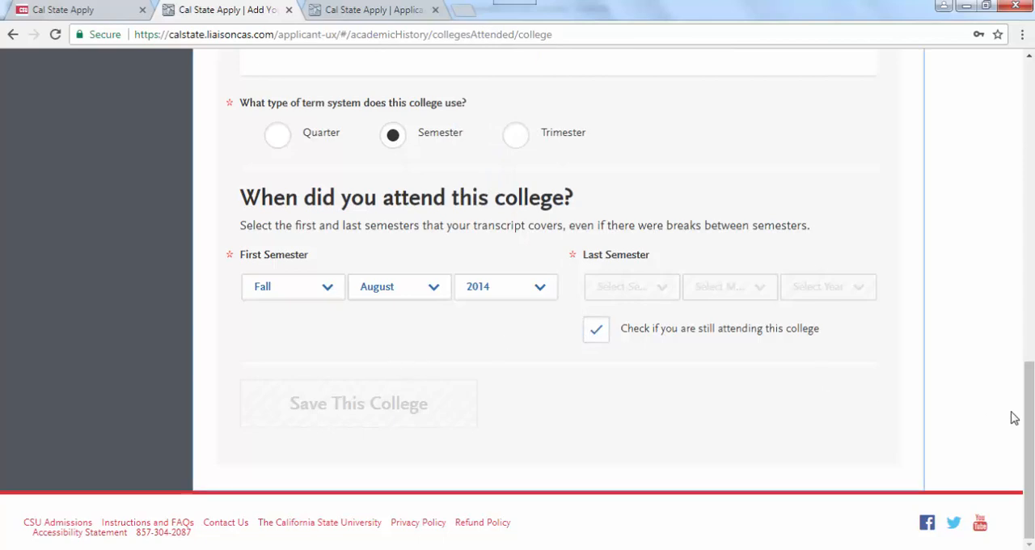
drag(1028, 435, 1029, 458)
click(436, 464)
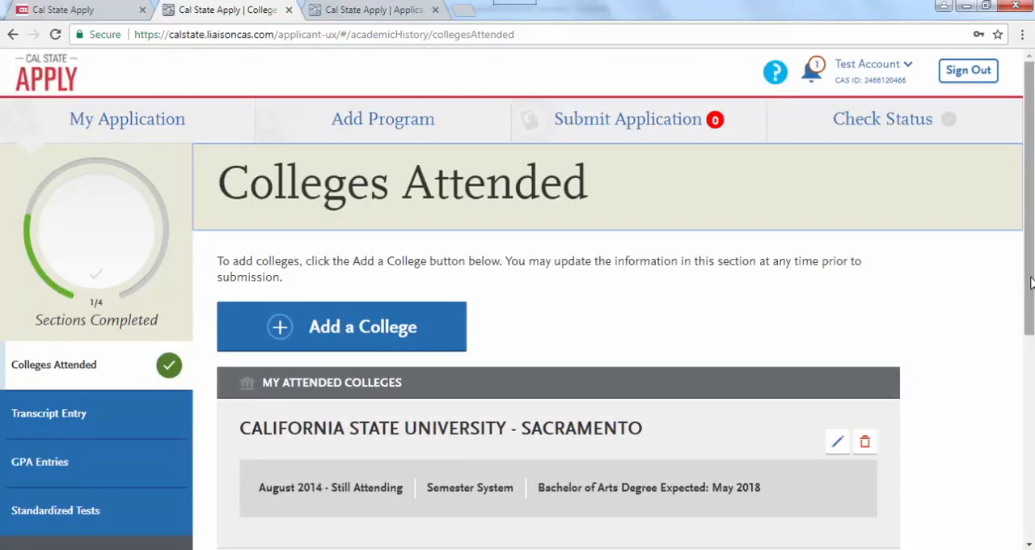
- Check the saved college entry and go to the Transcript Entry section
drag(1031, 281, 1030, 378)
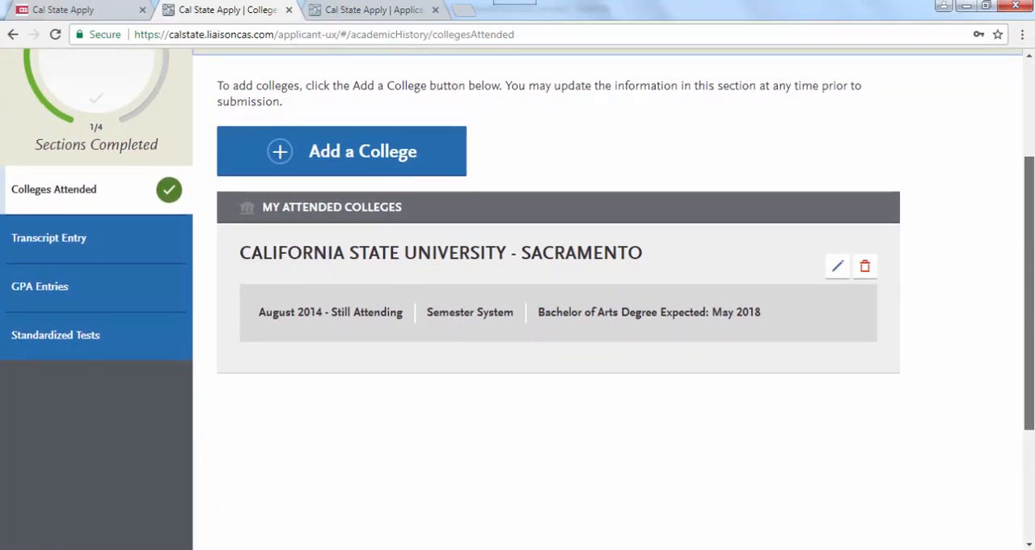
drag(1028, 381, 1028, 309)
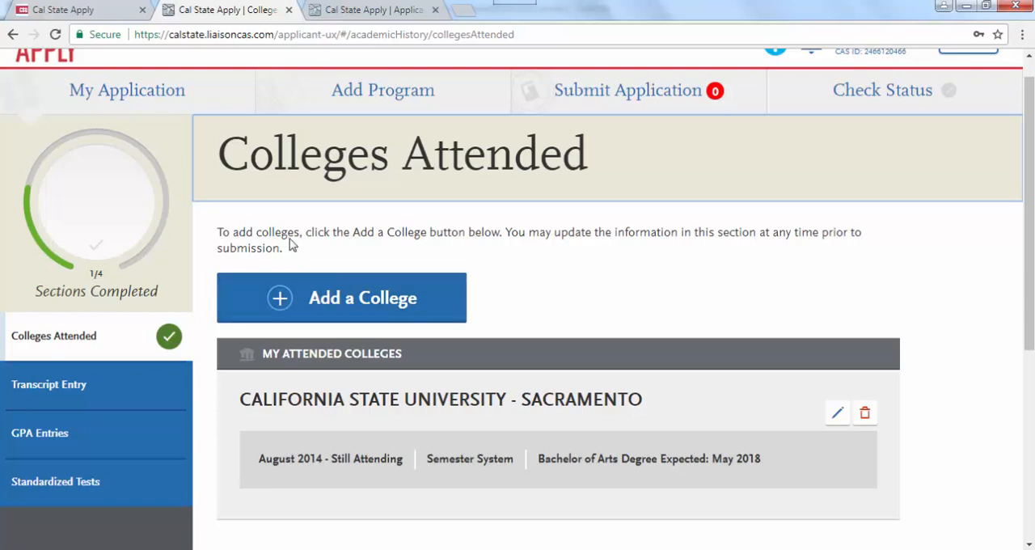
click(64, 385)
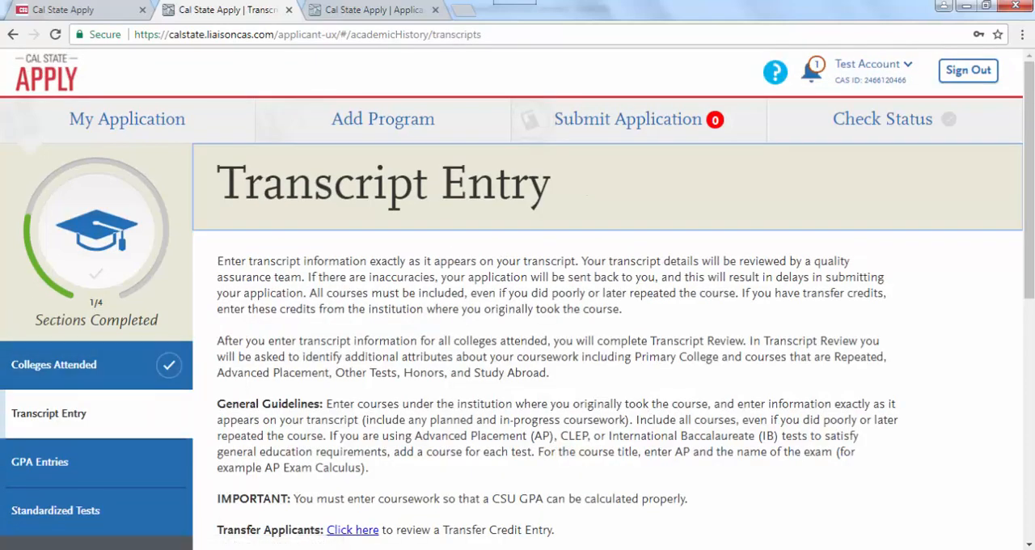
click(602, 549)
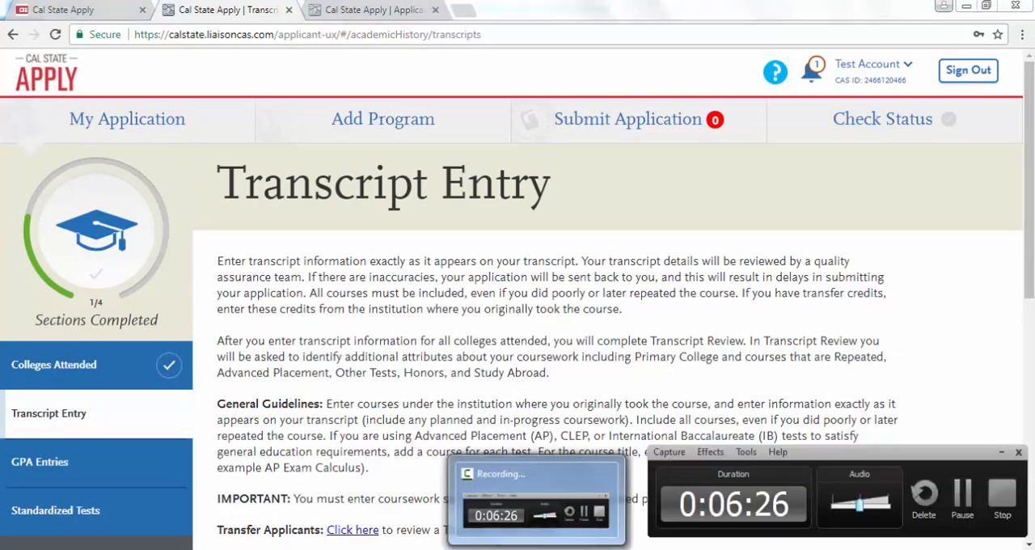
click(961, 499)
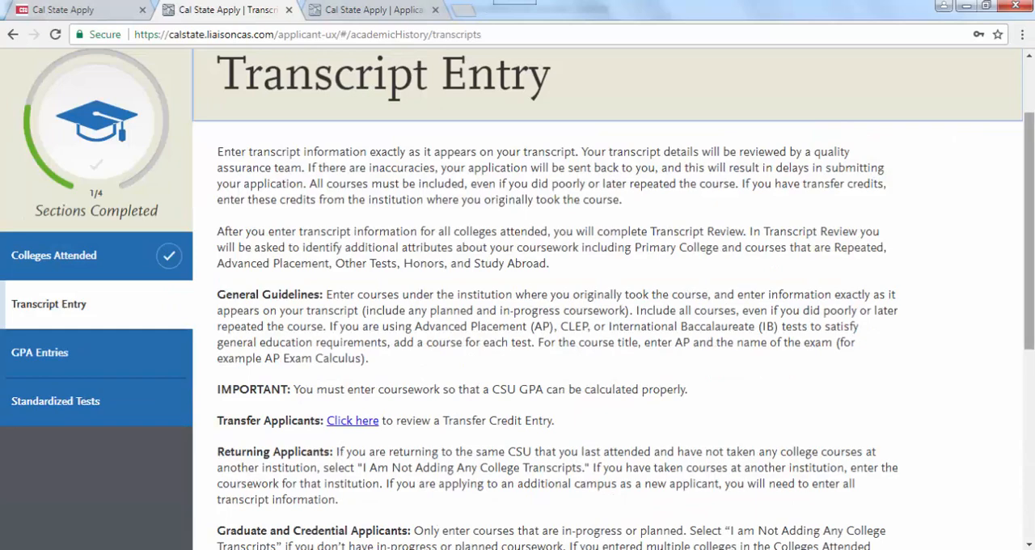
- Read the transcript instructions, then start the California State University - Sacramento transcript with a new semester entry
drag(1033, 289, 1031, 479)
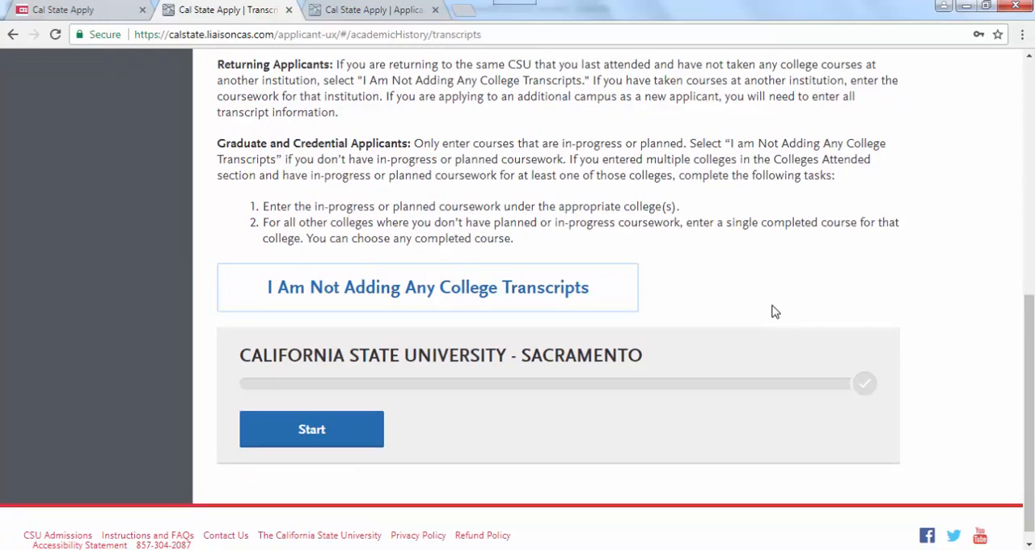
click(346, 432)
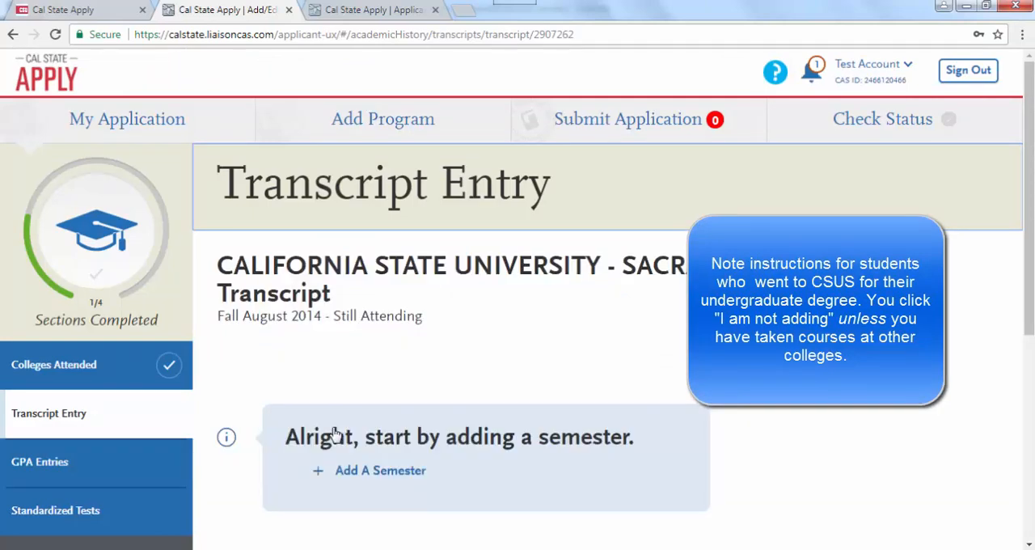
click(365, 473)
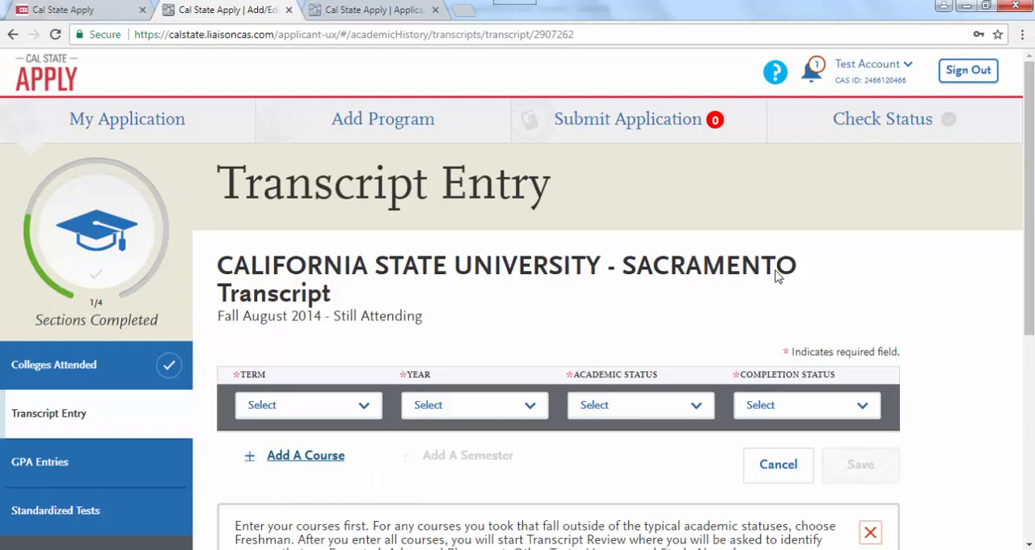
scroll(1031, 235, down, 2)
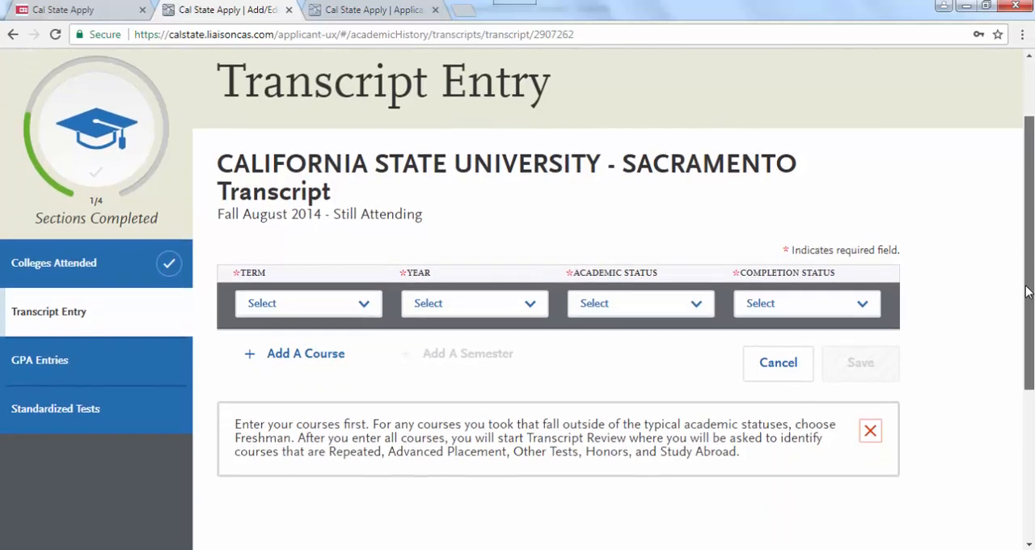
- Set the transcript's semester to Fall 2014 with Freshman academic status, choose its completion status and save the semester
click(366, 312)
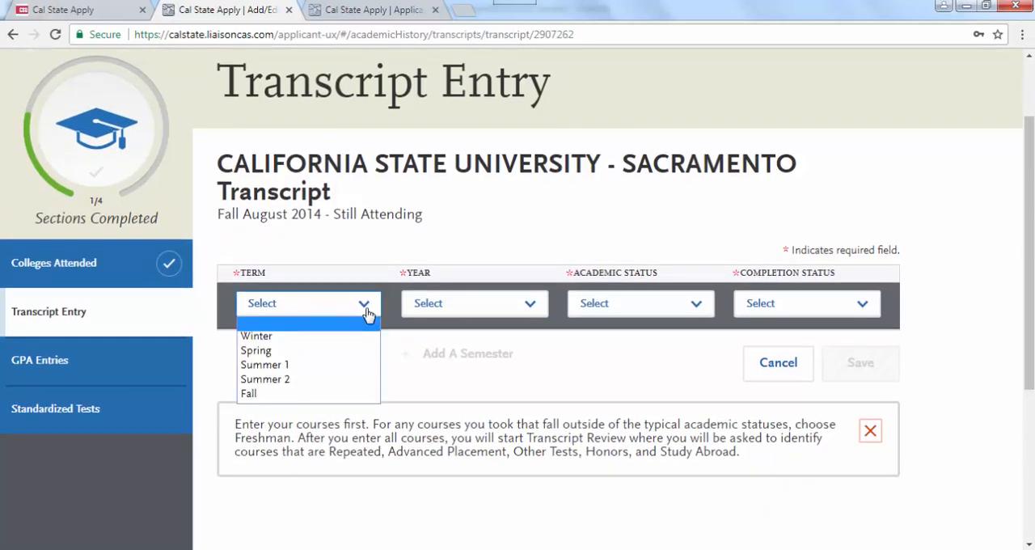
click(347, 394)
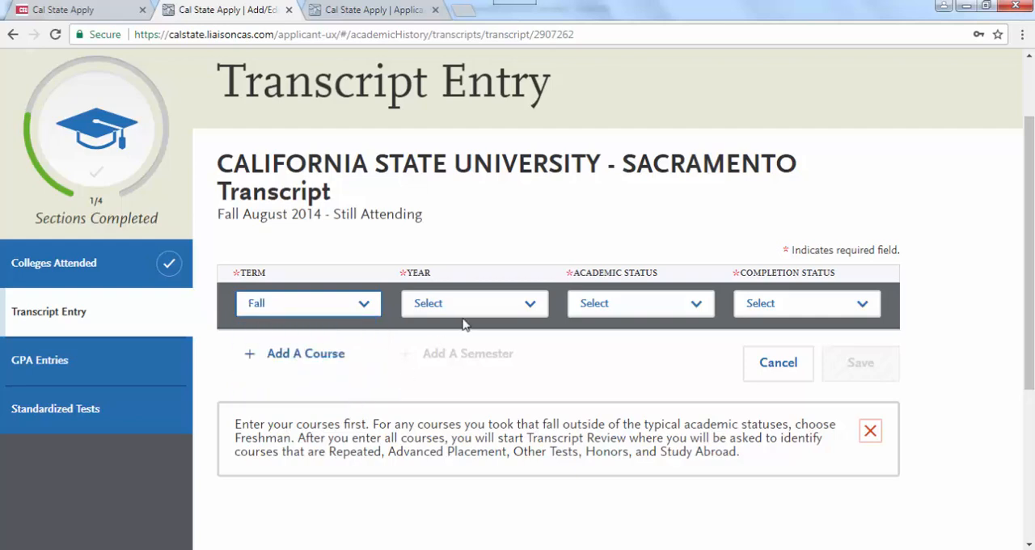
click(491, 318)
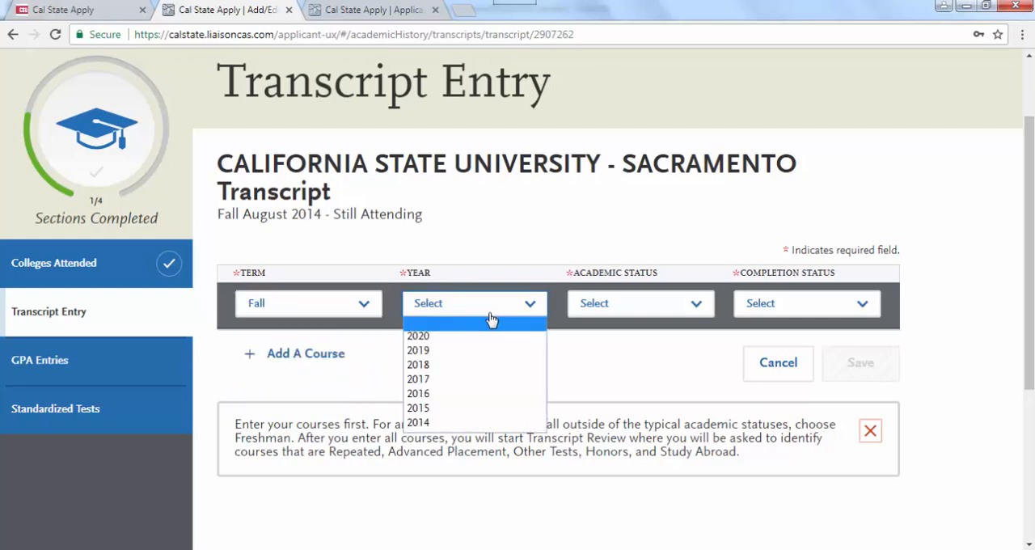
click(481, 422)
click(700, 313)
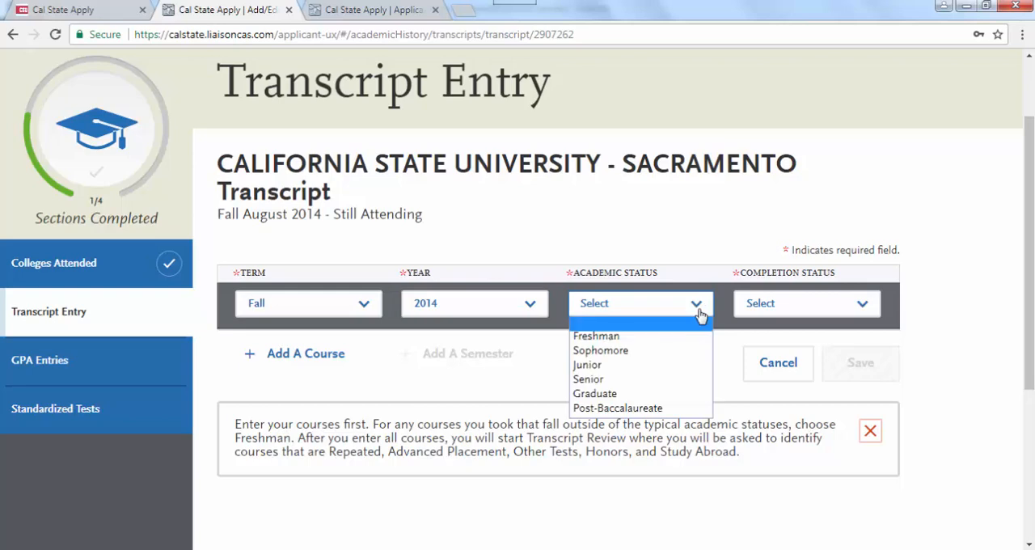
click(685, 337)
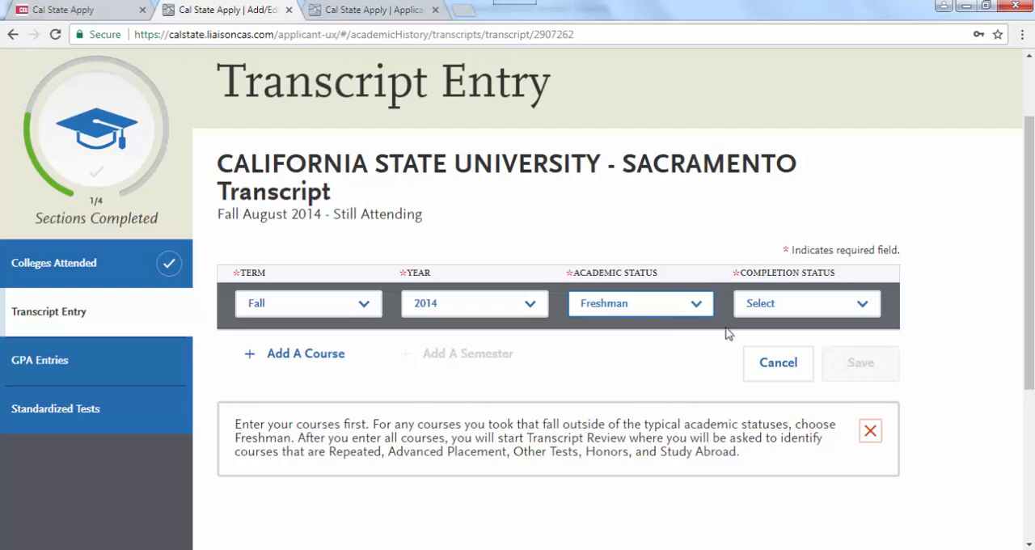
click(863, 308)
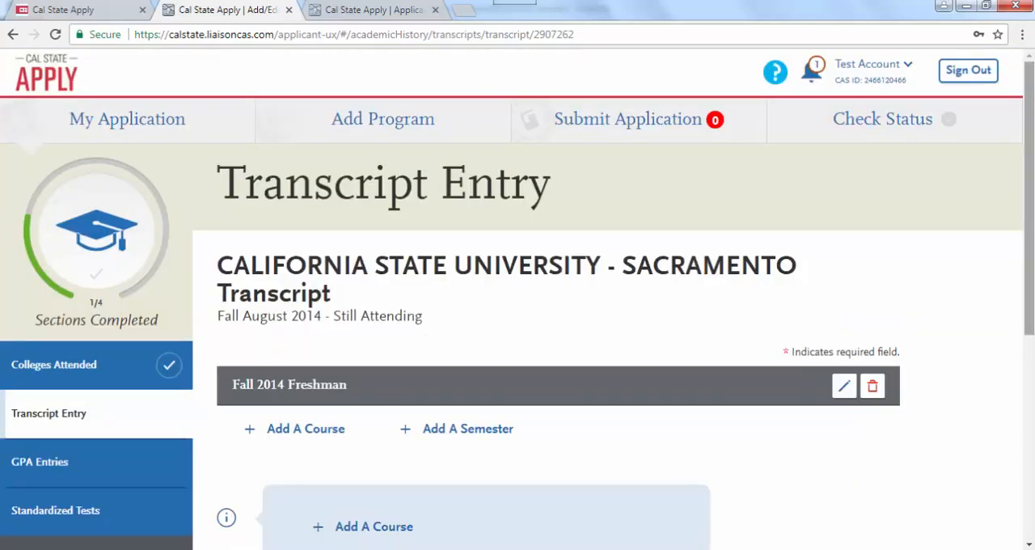
- Look over the saved Fall 2014 Freshman semester and its course options, and go to the GPA Entries section
scroll(728, 348, down, 2)
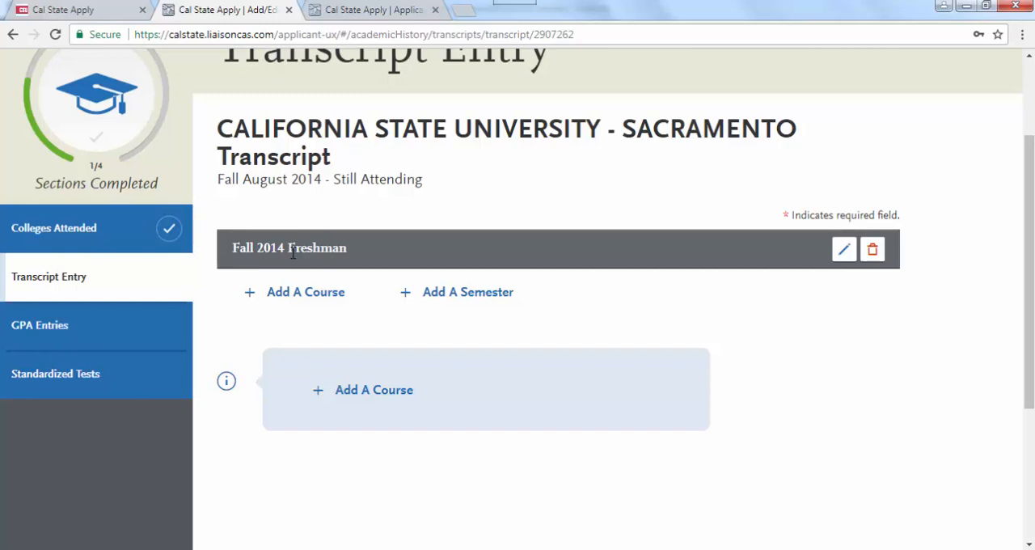
scroll(1031, 372, down, 1)
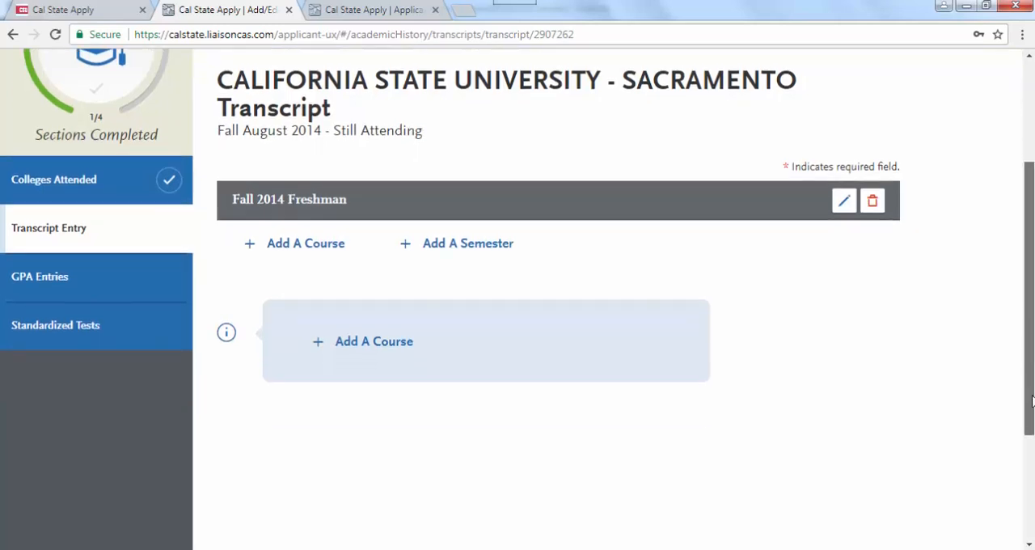
scroll(1031, 401, down, 3)
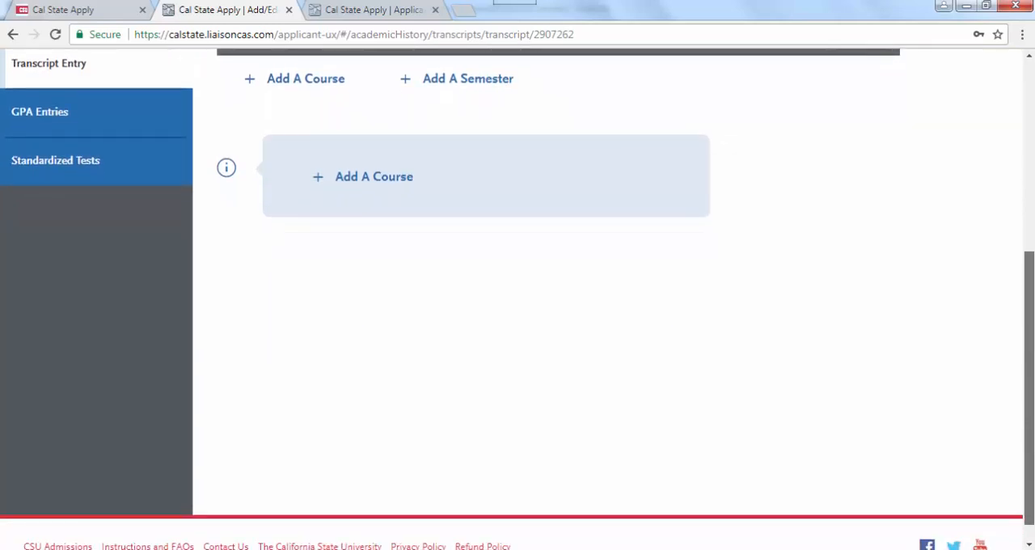
drag(1030, 407, 1030, 400)
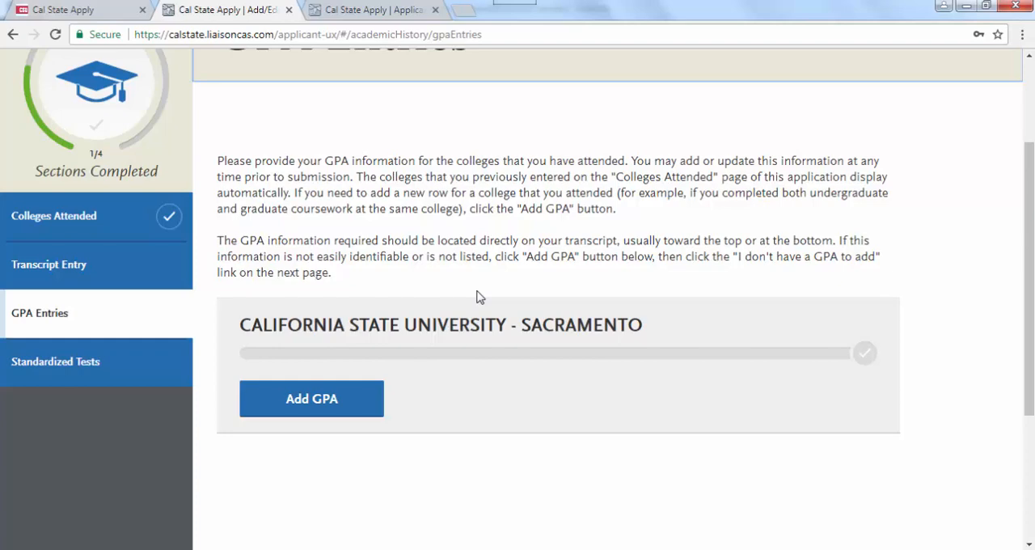
- Start an undergraduate GPA entry for California State University - Sacramento and go through its total credit hours, GPA and quality points fields
click(292, 407)
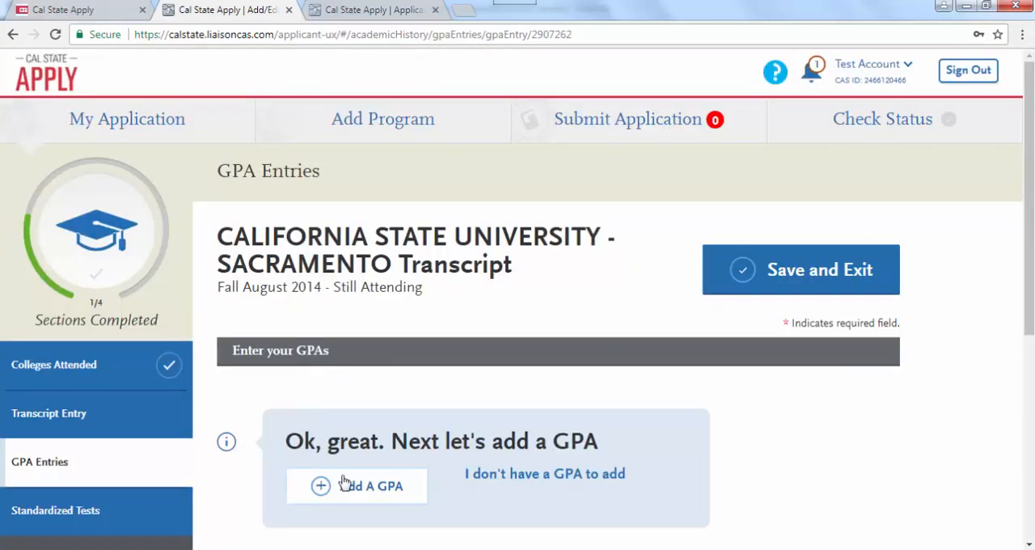
click(348, 490)
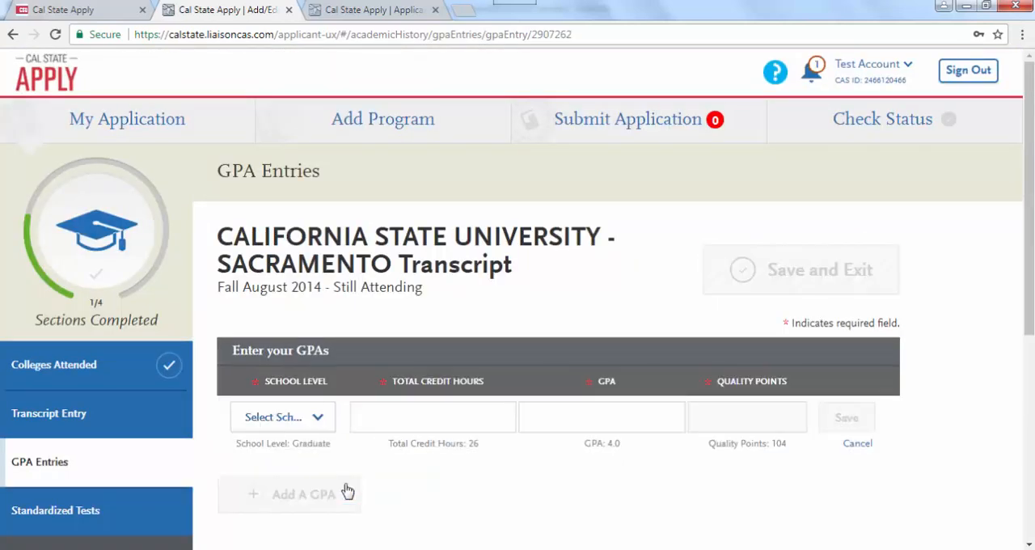
click(317, 418)
click(315, 451)
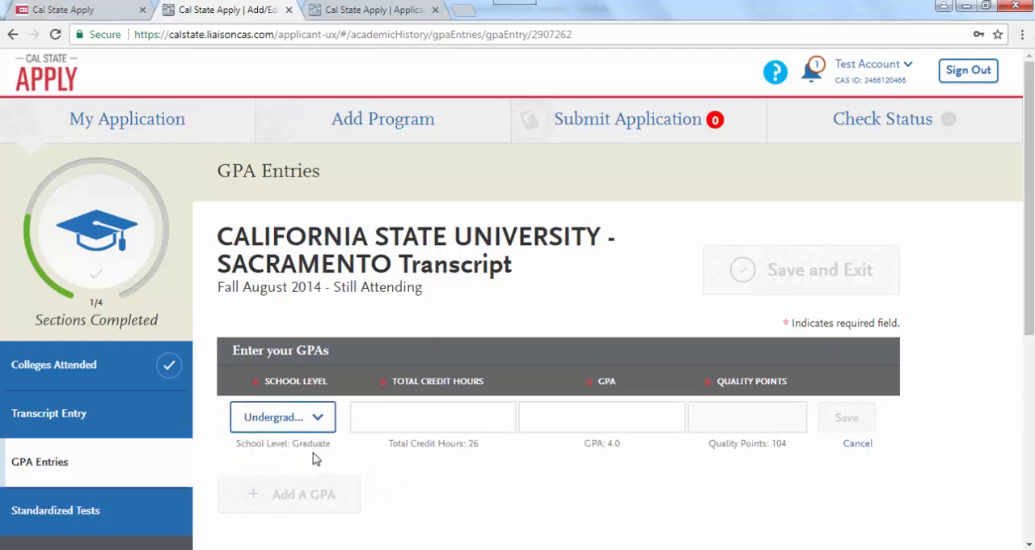
click(427, 417)
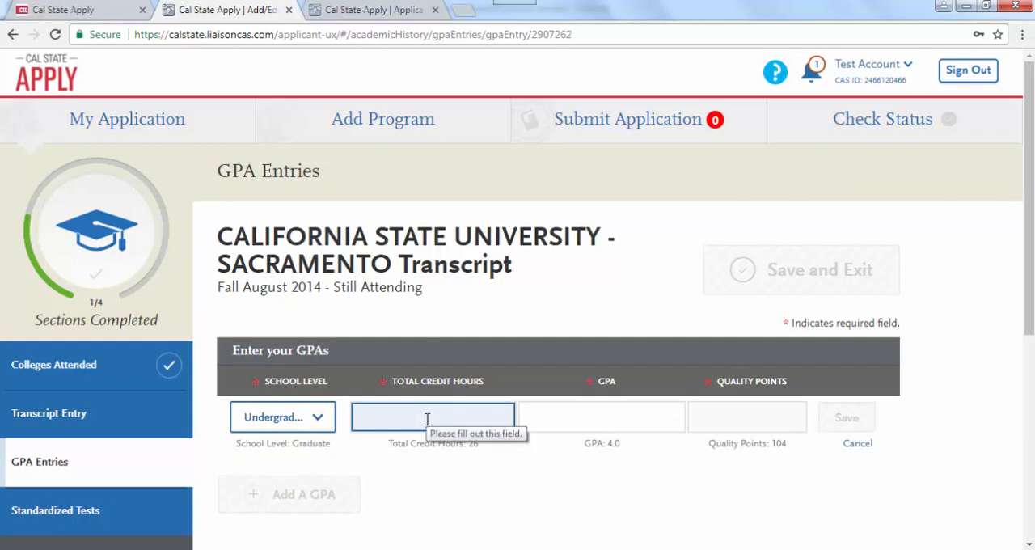
click(559, 420)
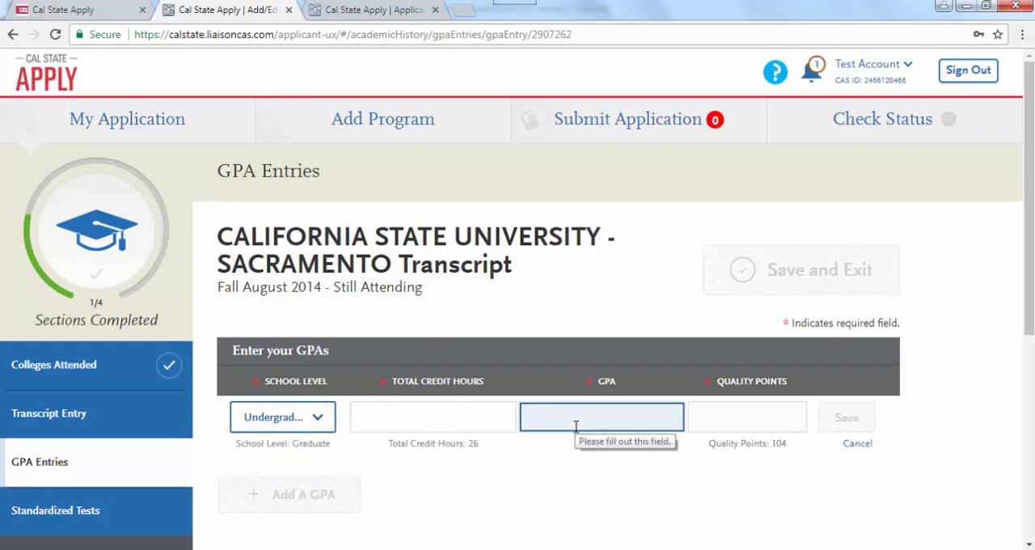
click(714, 419)
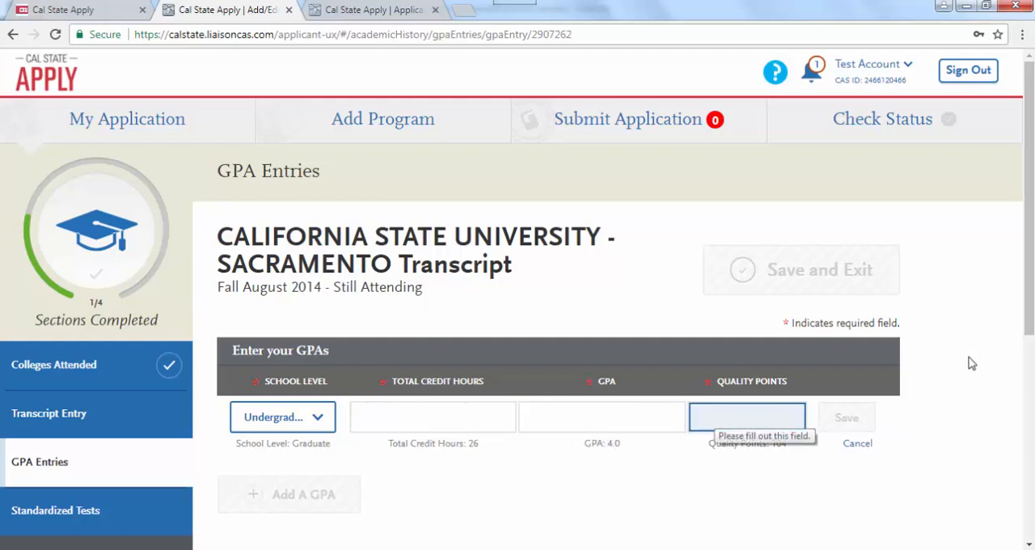
drag(1032, 300, 1033, 369)
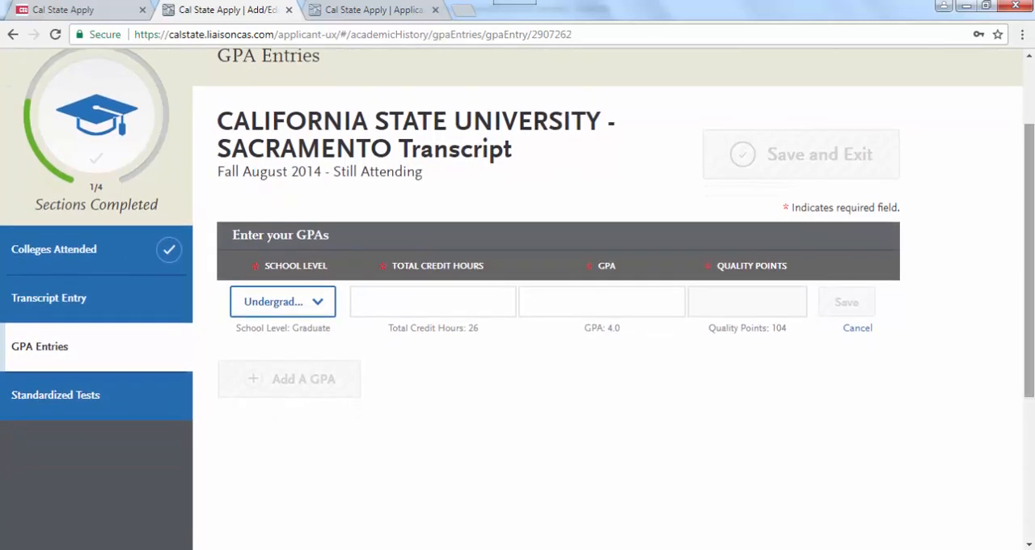
click(412, 301)
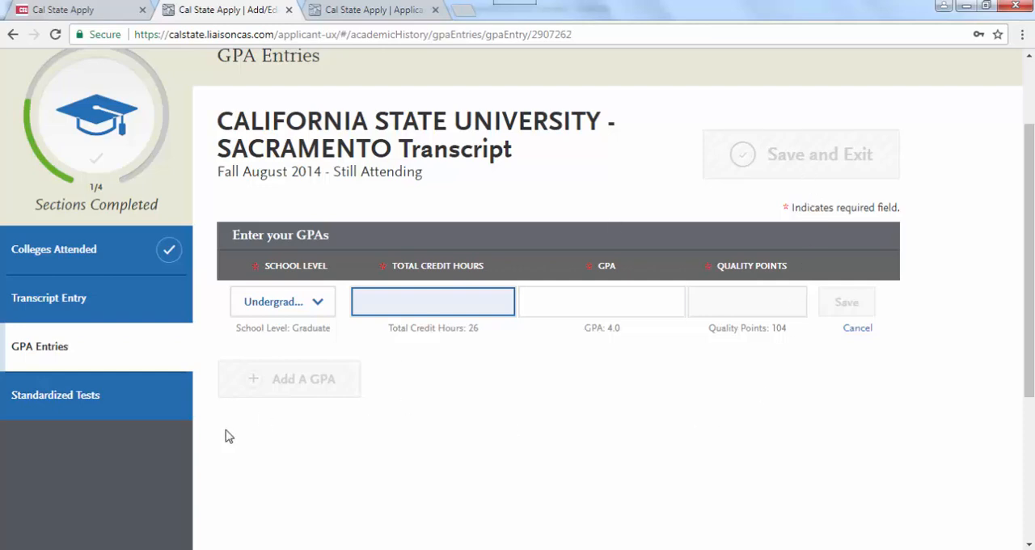
- Go to the Standardized Tests section and opt out of adding any standardized tests
click(37, 410)
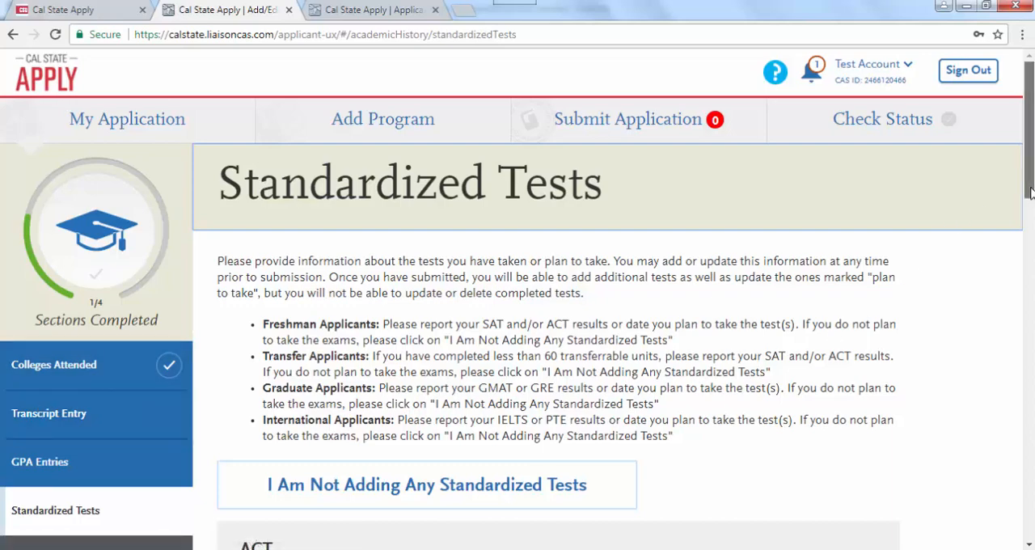
drag(1031, 191, 1030, 238)
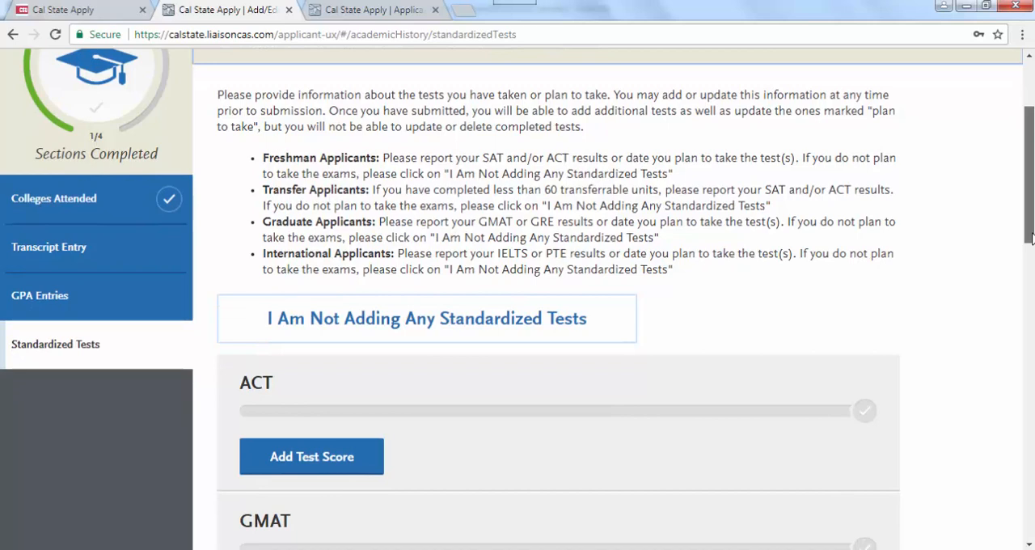
scroll(1031, 236, down, 1)
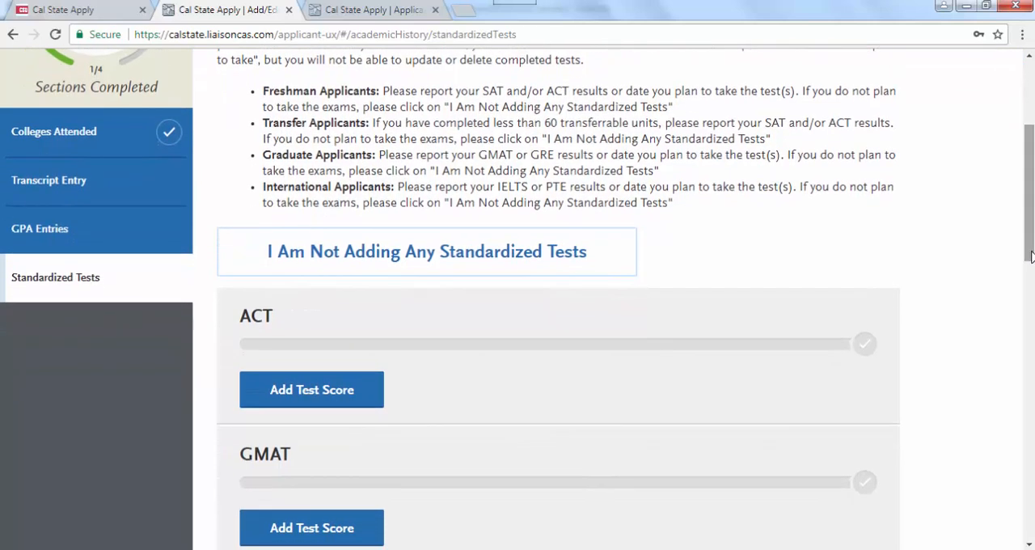
click(400, 257)
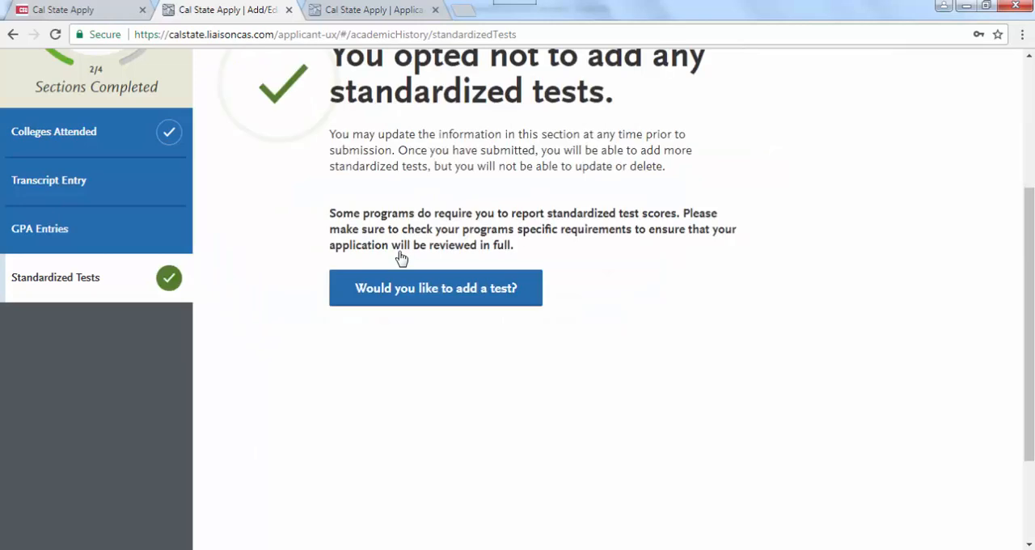
- Return to Transcript Entry, read the graduate applicant guidelines and begin the transcript review to finalize the transcripts
drag(1032, 319, 1032, 207)
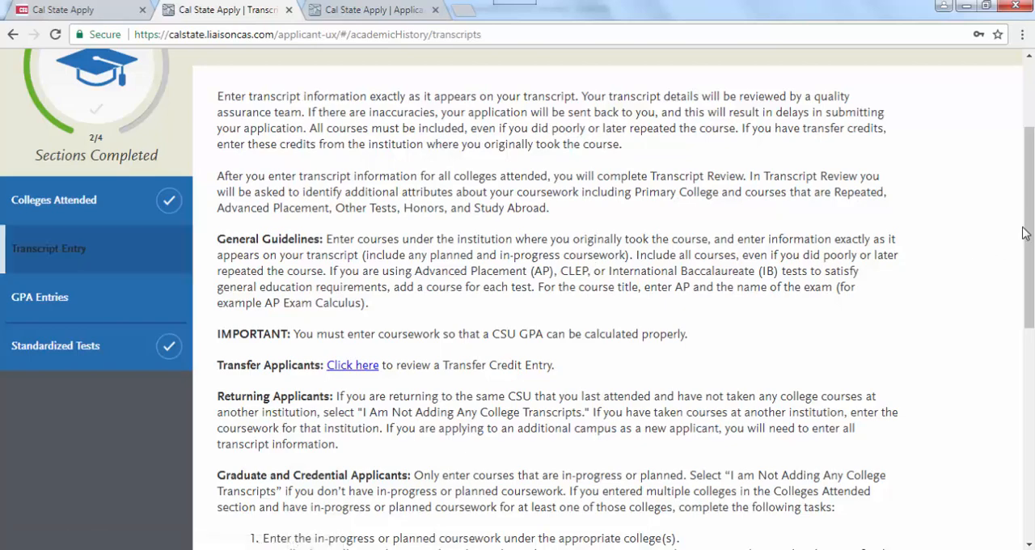
drag(1027, 235, 1032, 437)
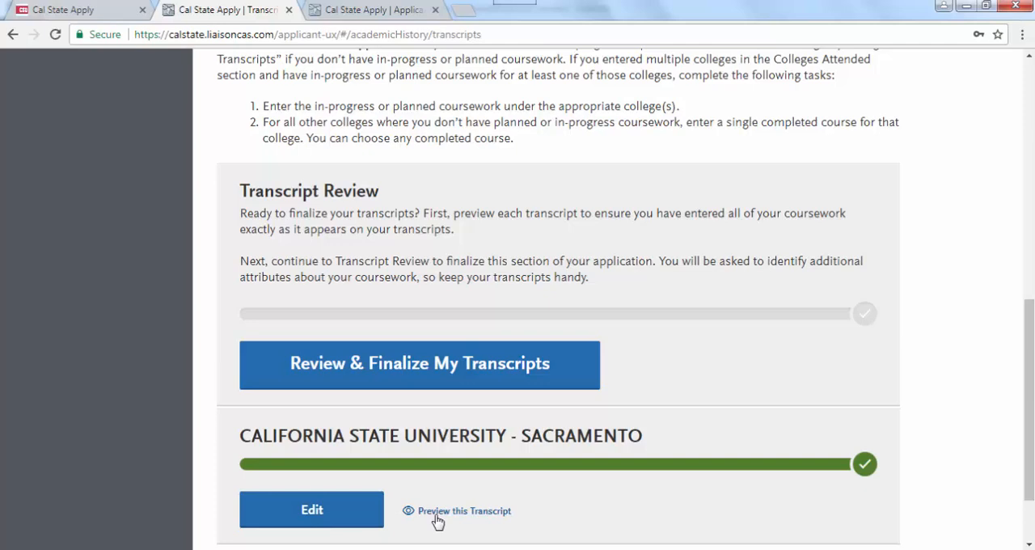
click(376, 372)
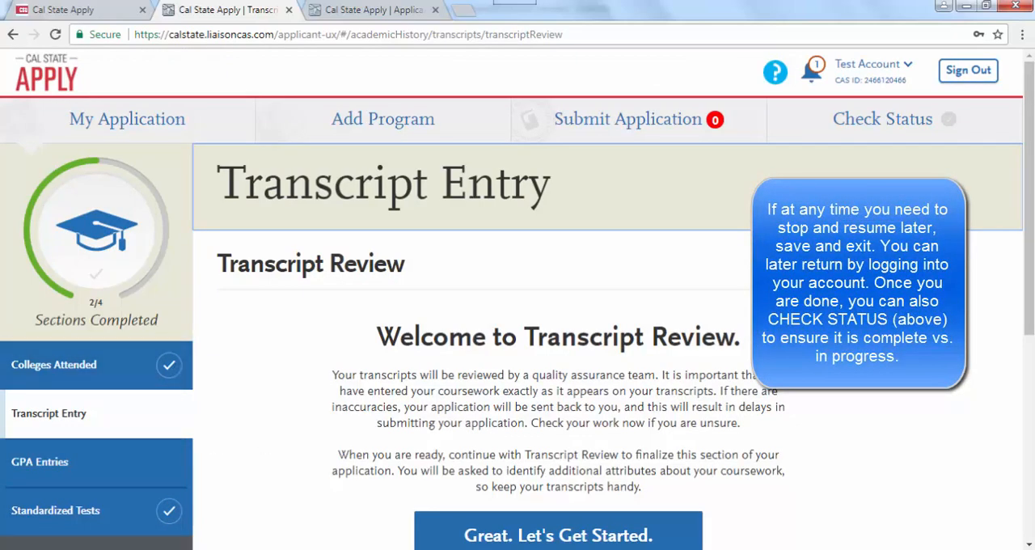
scroll(1031, 298, down, 3)
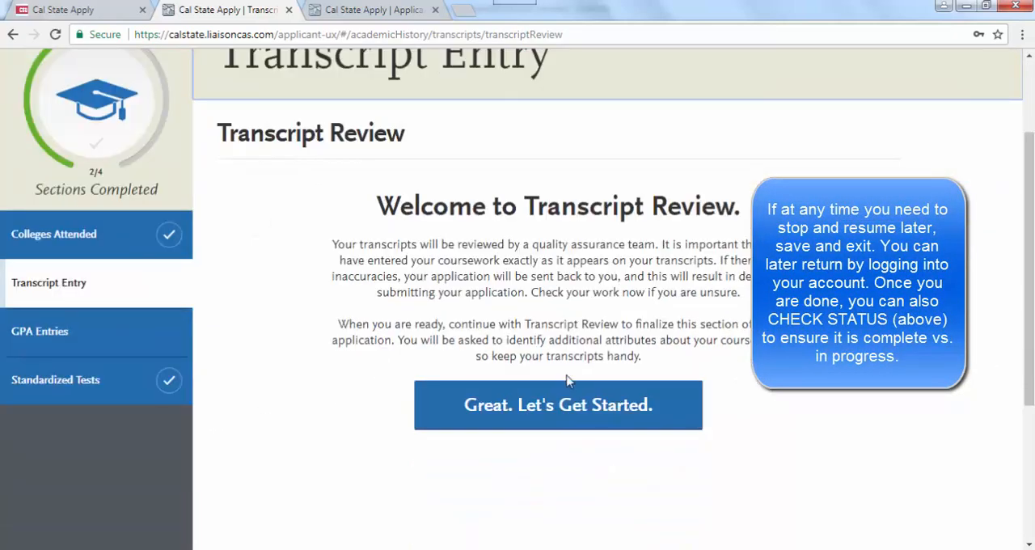
click(559, 412)
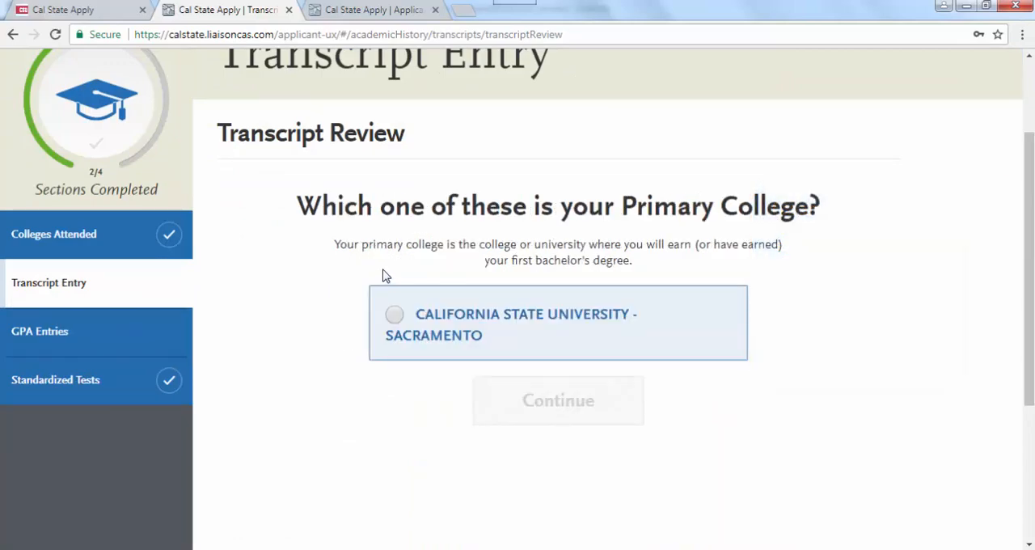
- Complete the transcript review with California State University - Sacramento as primary college, no repeated classes and no Advanced Placement exam credit
click(394, 318)
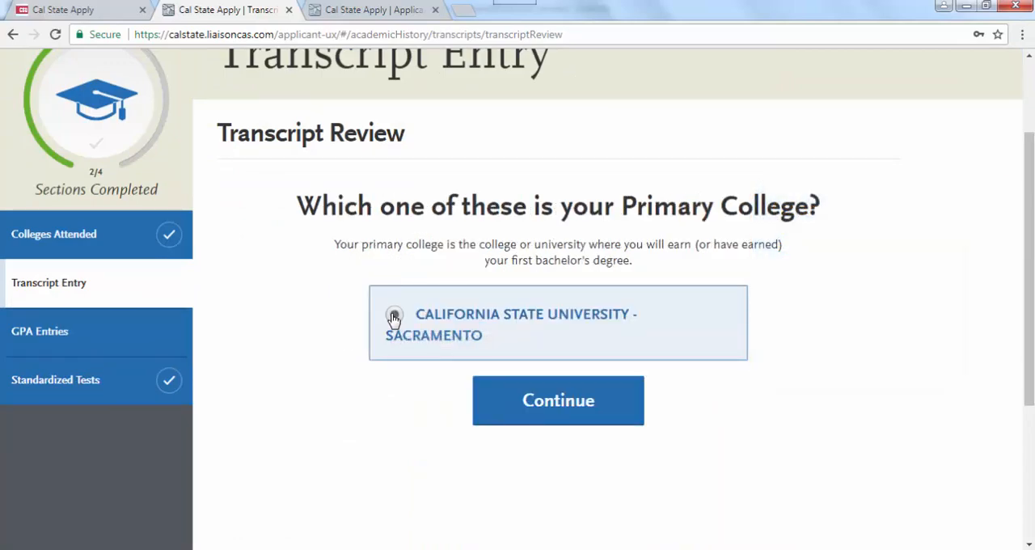
click(559, 401)
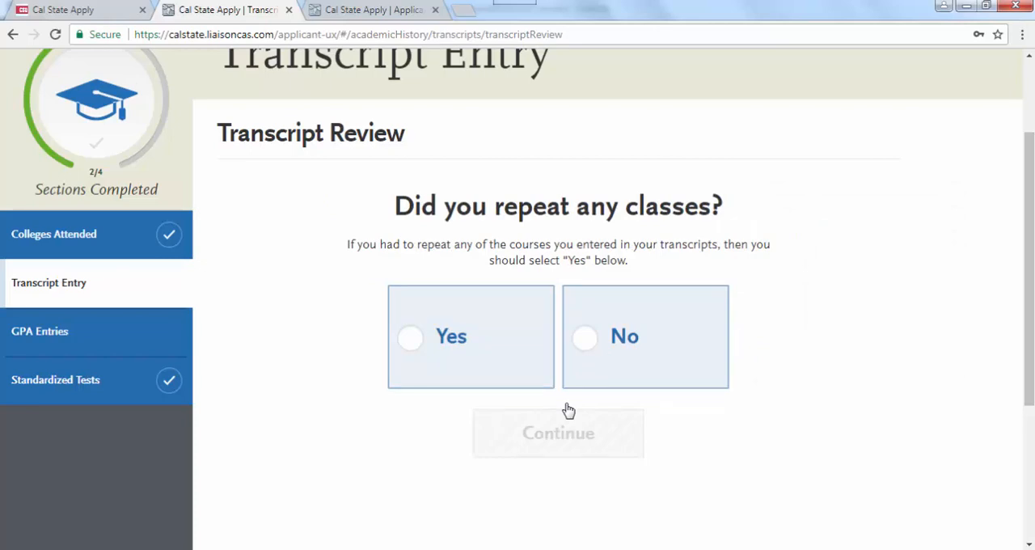
click(588, 343)
click(555, 446)
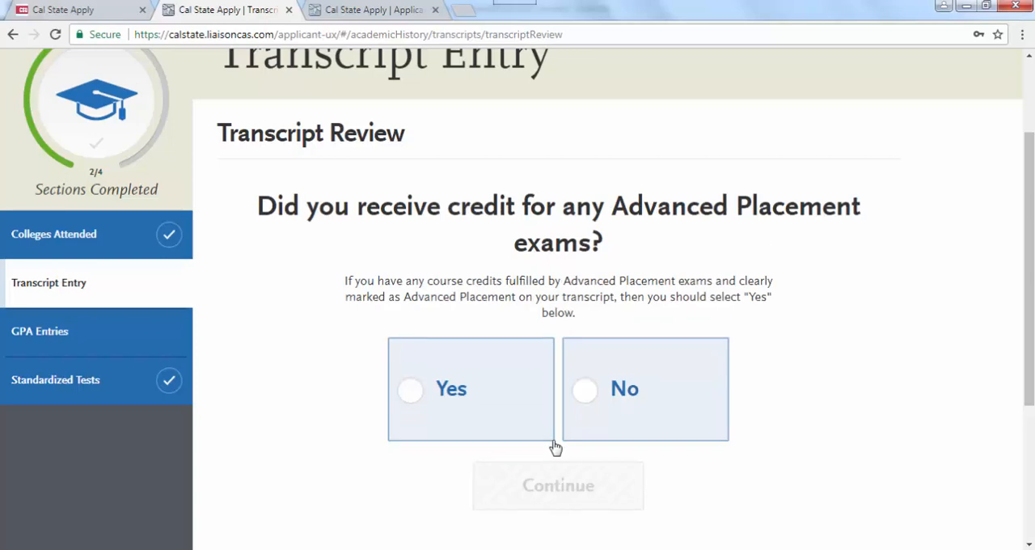
click(580, 402)
click(566, 430)
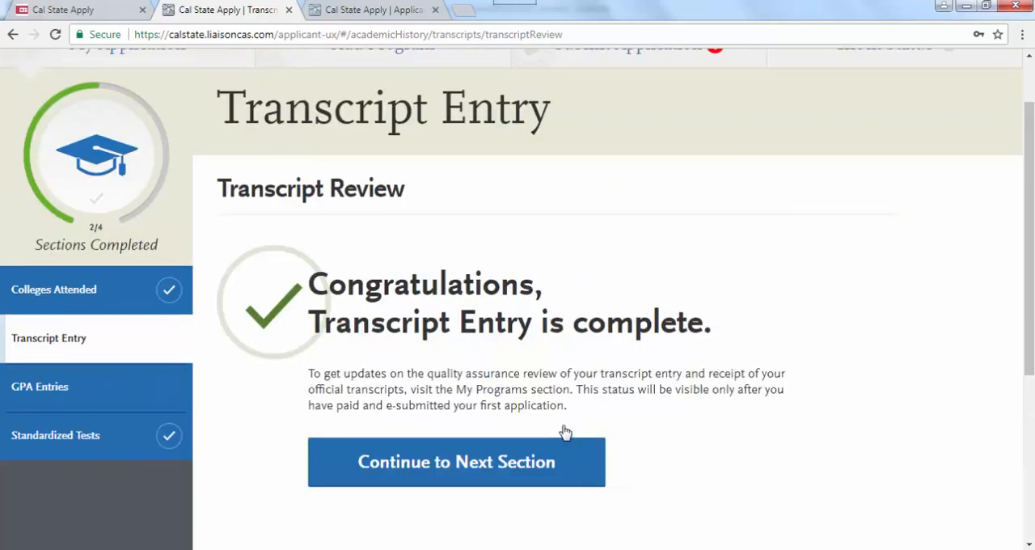
- Continue to GPA Entries and start a GPA entry for California State University - Sacramento with school level Undergraduate
click(474, 464)
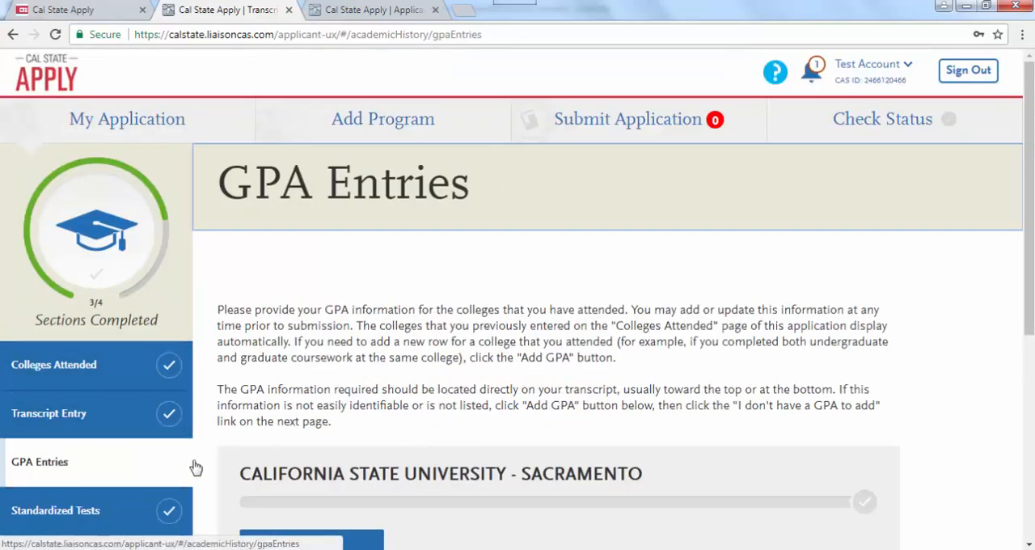
scroll(971, 291, down, 3)
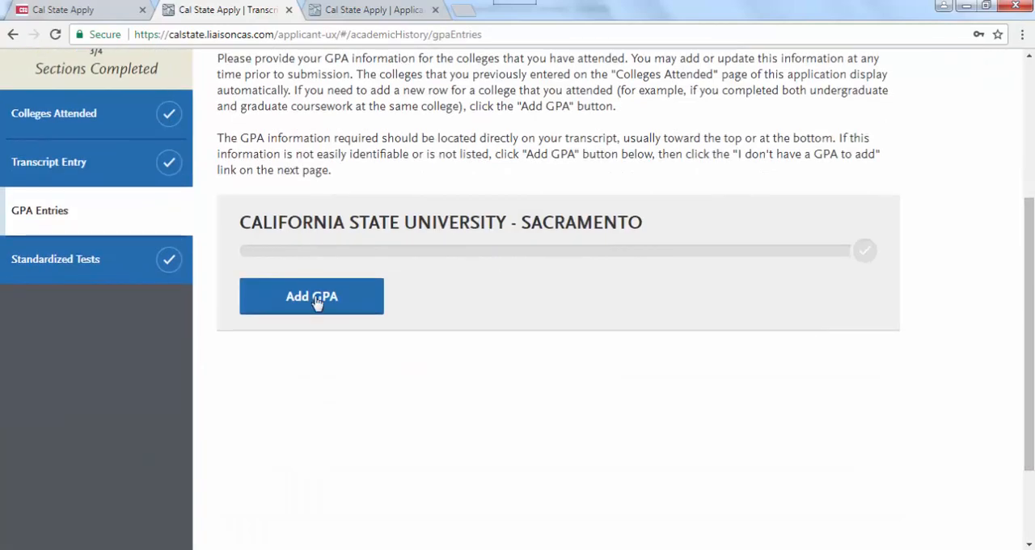
click(324, 302)
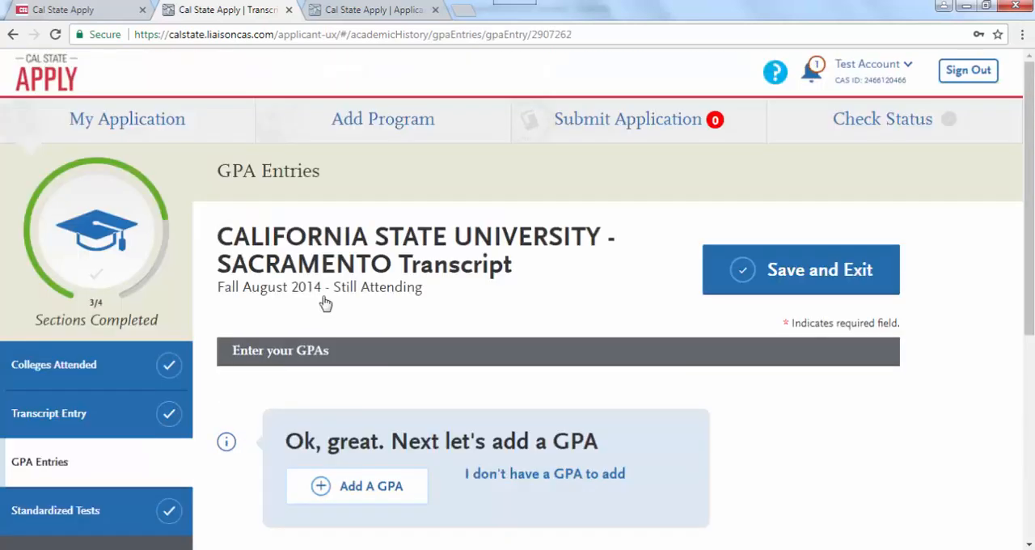
click(381, 495)
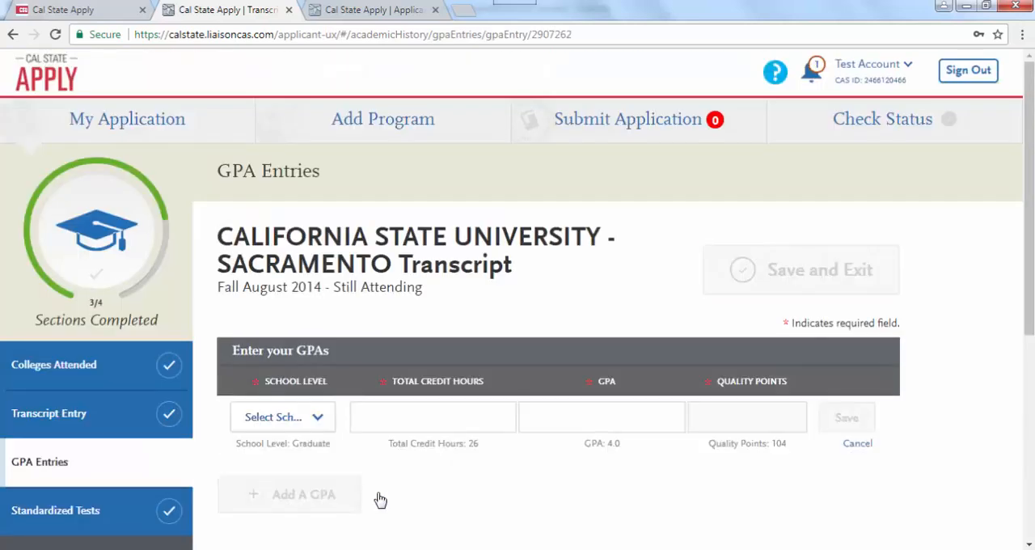
click(318, 418)
click(320, 421)
click(321, 421)
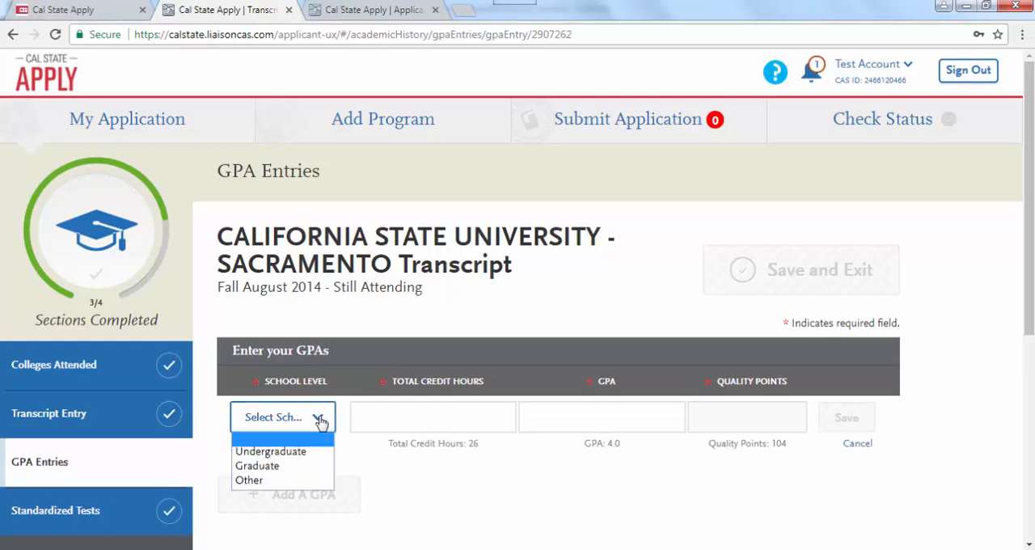
click(304, 451)
- Enter 156 total credit hours and a GPA of 3.56 for the undergraduate entry, then save it and exit
click(419, 416)
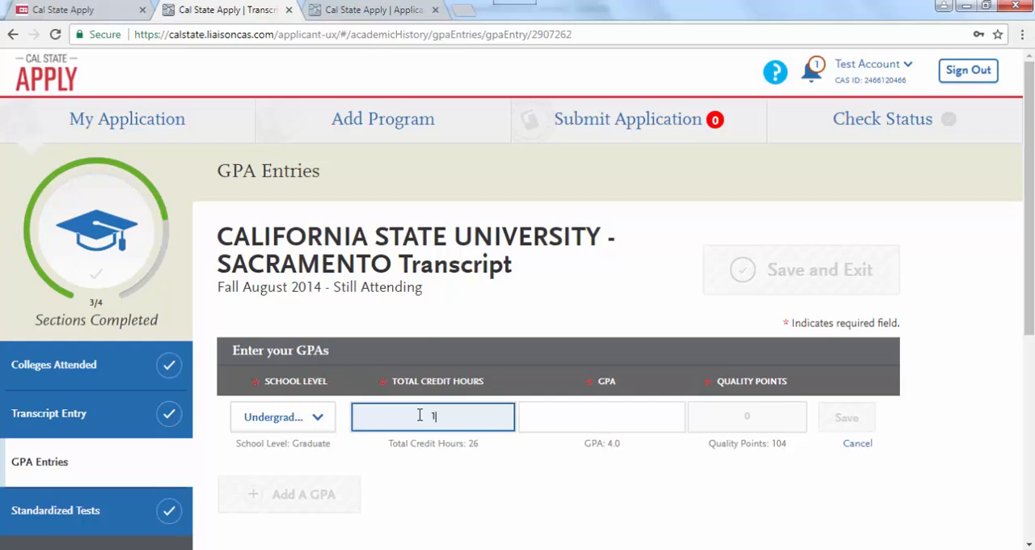
click(559, 416)
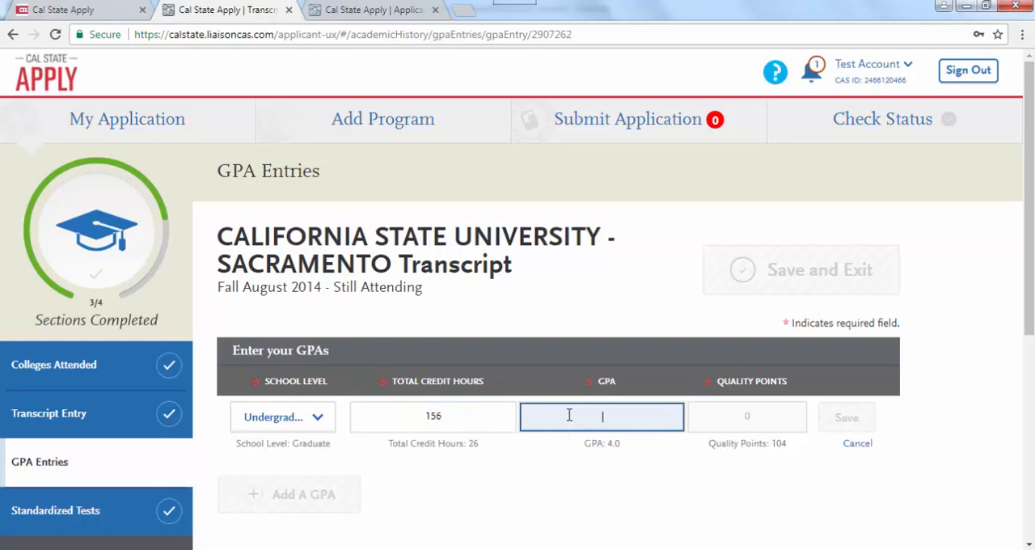
text(3.56)
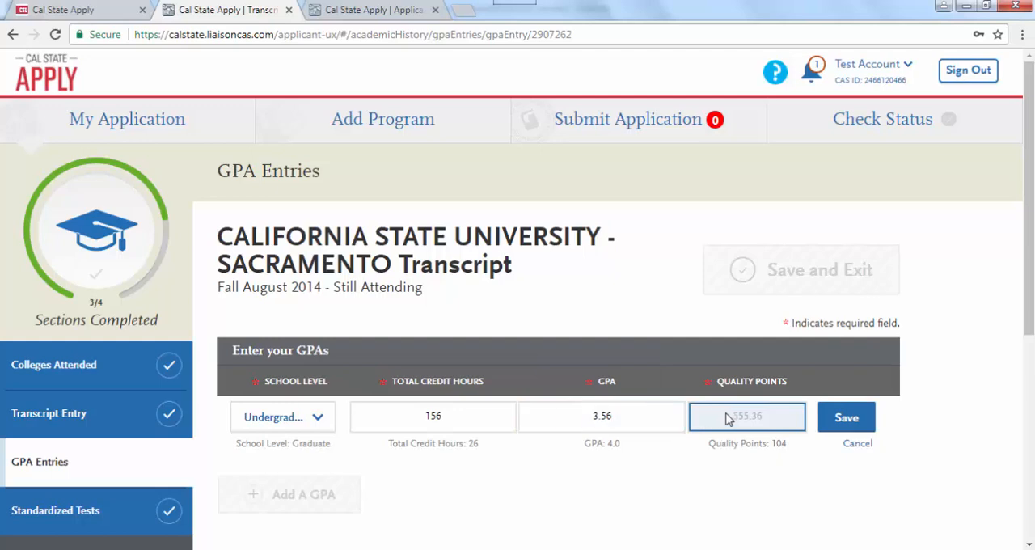
click(847, 418)
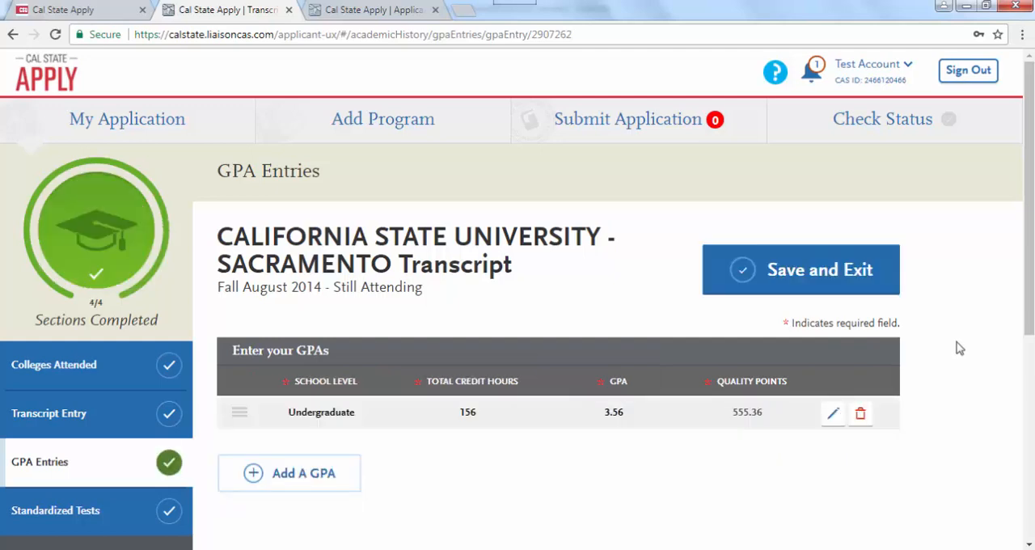
click(792, 287)
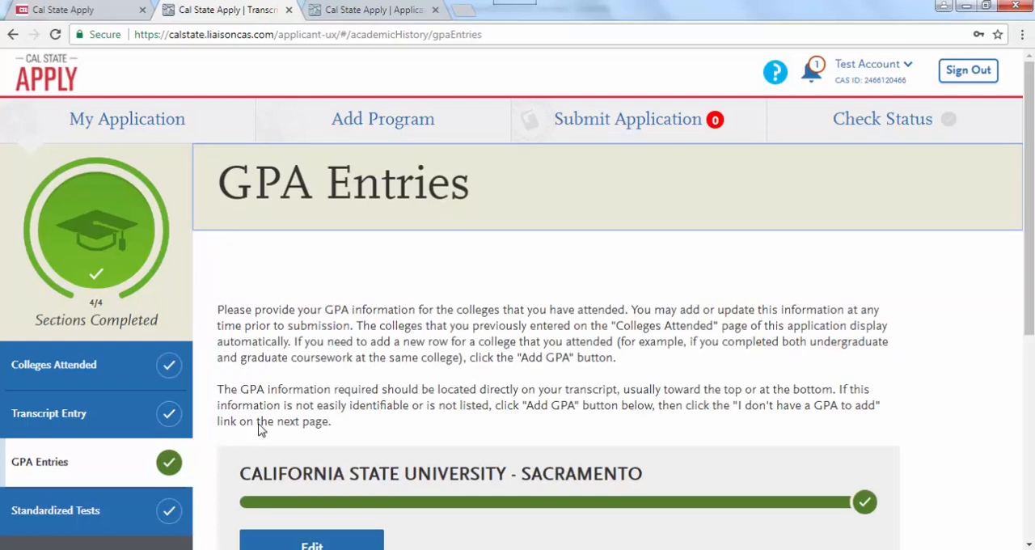
- Return to the application dashboard and open the Release Statement in the Personal Information section
drag(1024, 284, 1024, 394)
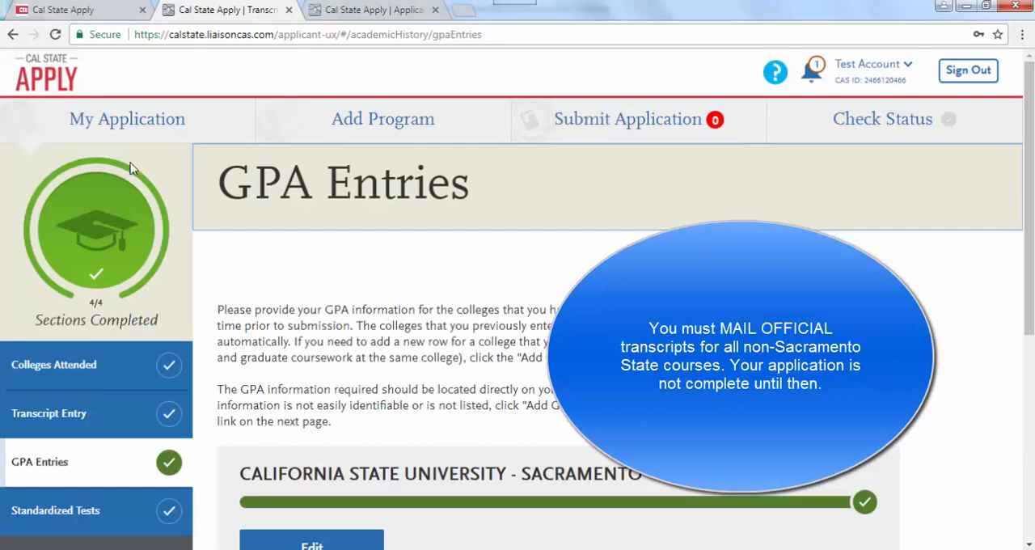
click(127, 119)
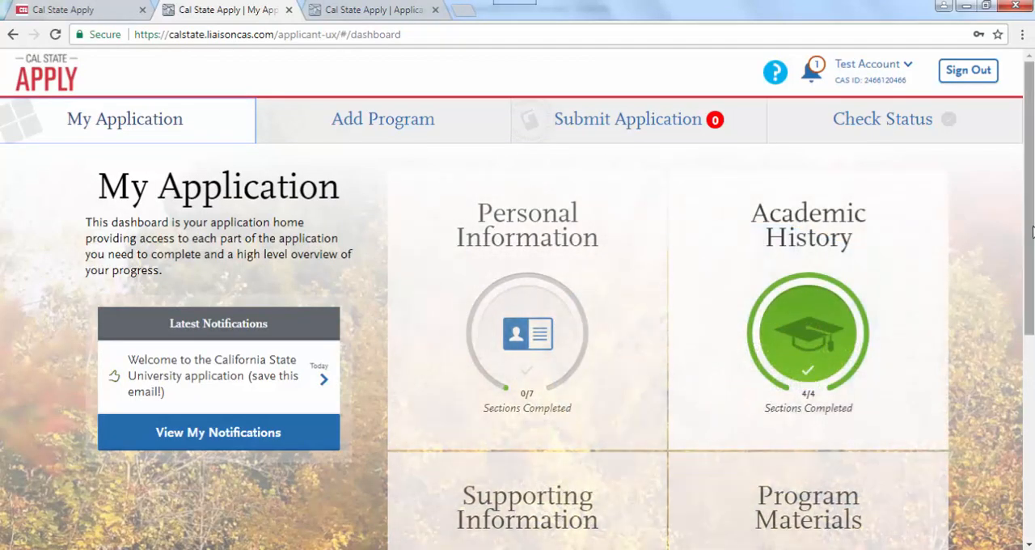
drag(1027, 257, 1027, 314)
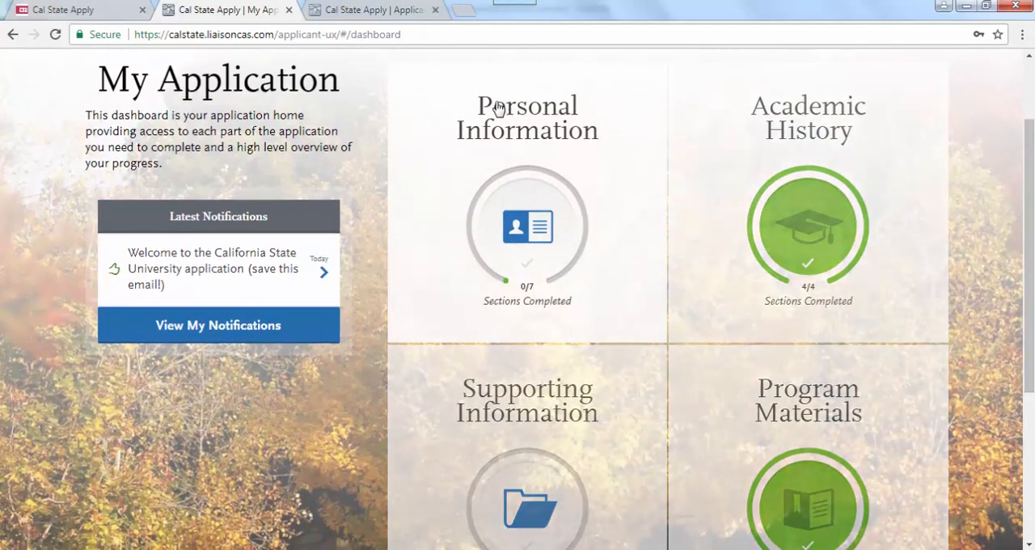
click(497, 108)
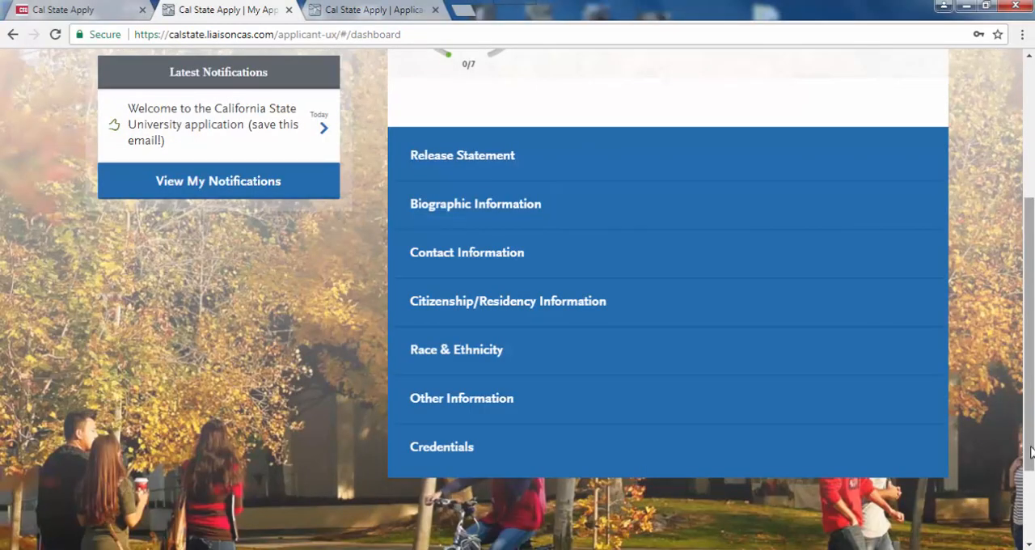
mouse_move(1031, 448)
mouse_down()
mouse_move(1030, 335)
mouse_move(1031, 428)
mouse_up()
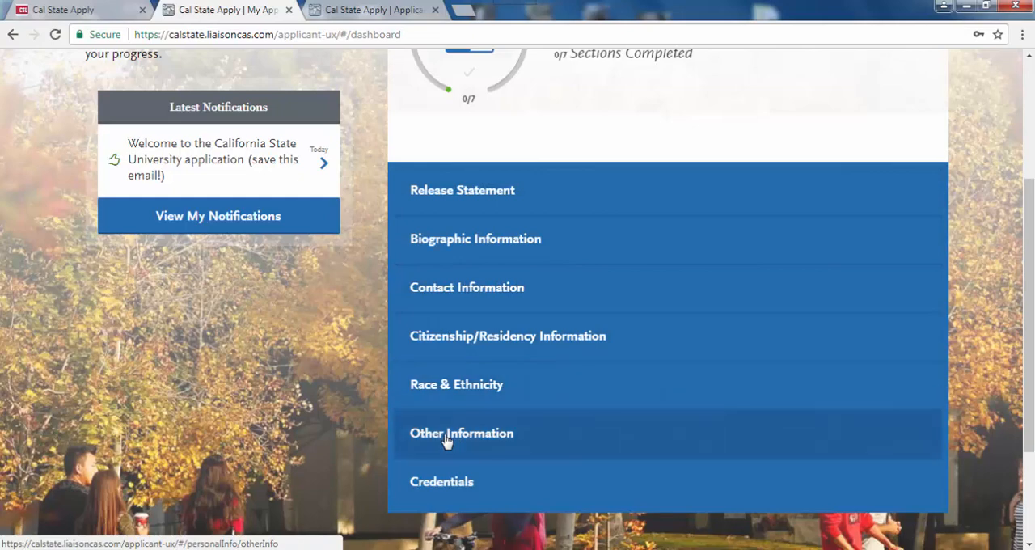
click(446, 477)
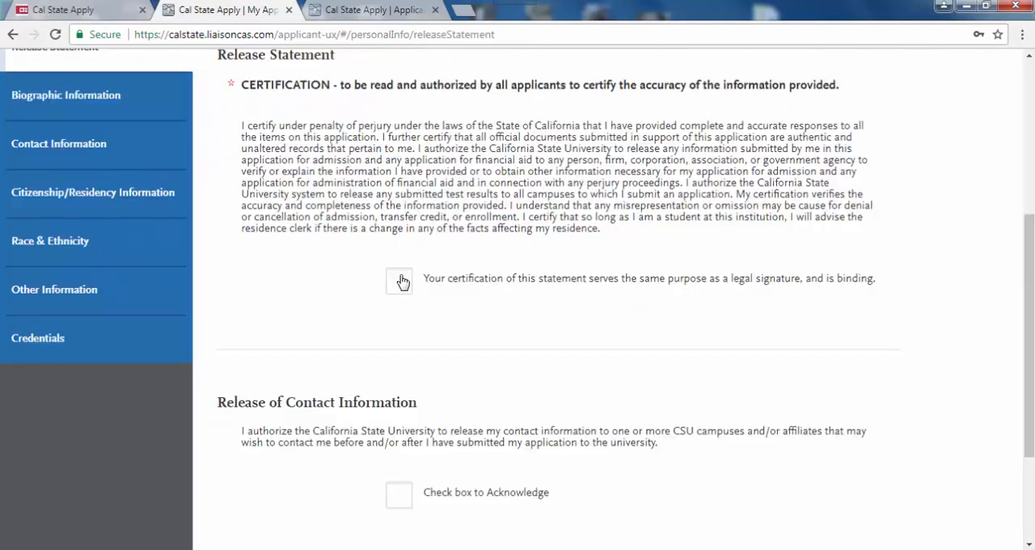
- Certify the release statement, acknowledge the release of contact information, save, and continue to Biographic Information
click(400, 281)
drag(1028, 322, 1028, 392)
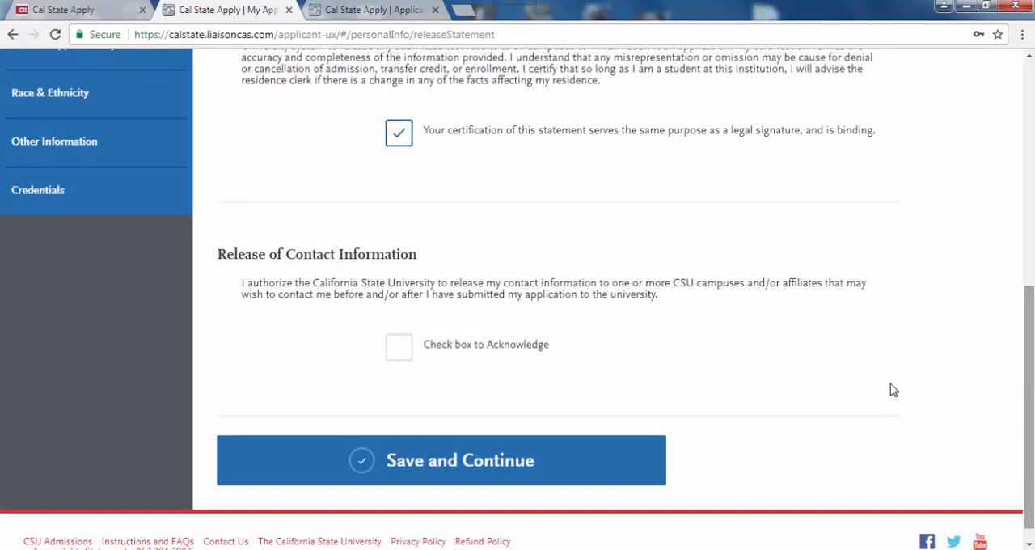
click(400, 350)
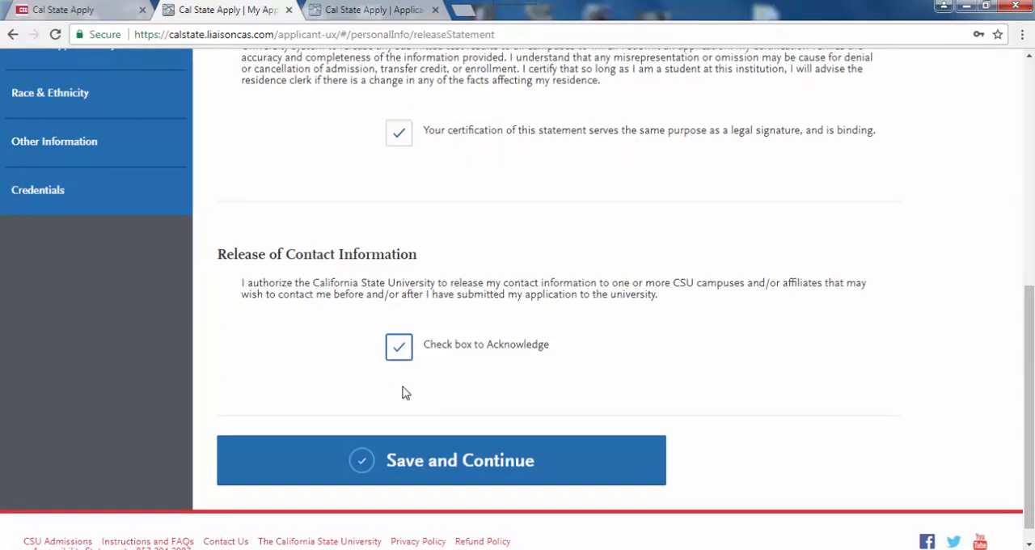
click(413, 453)
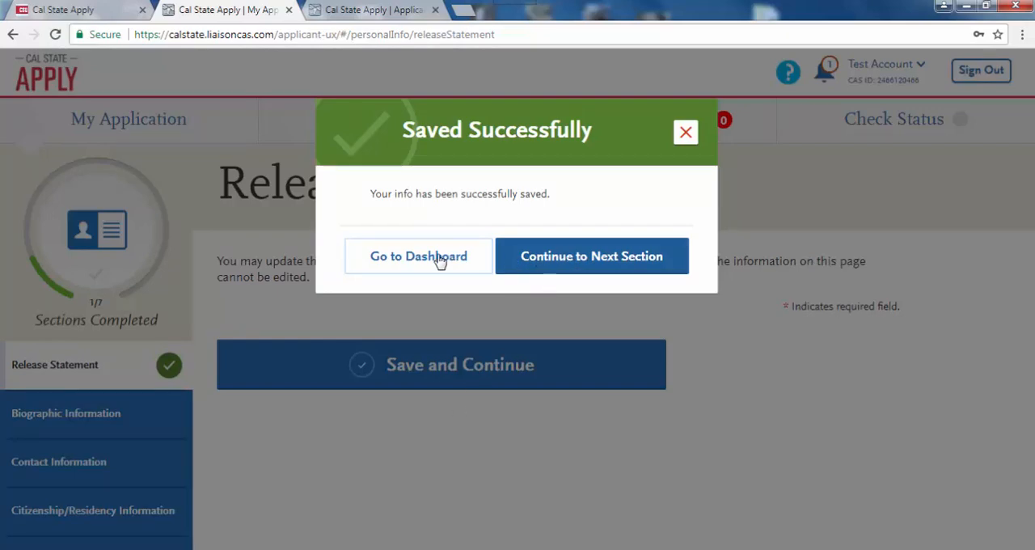
click(571, 256)
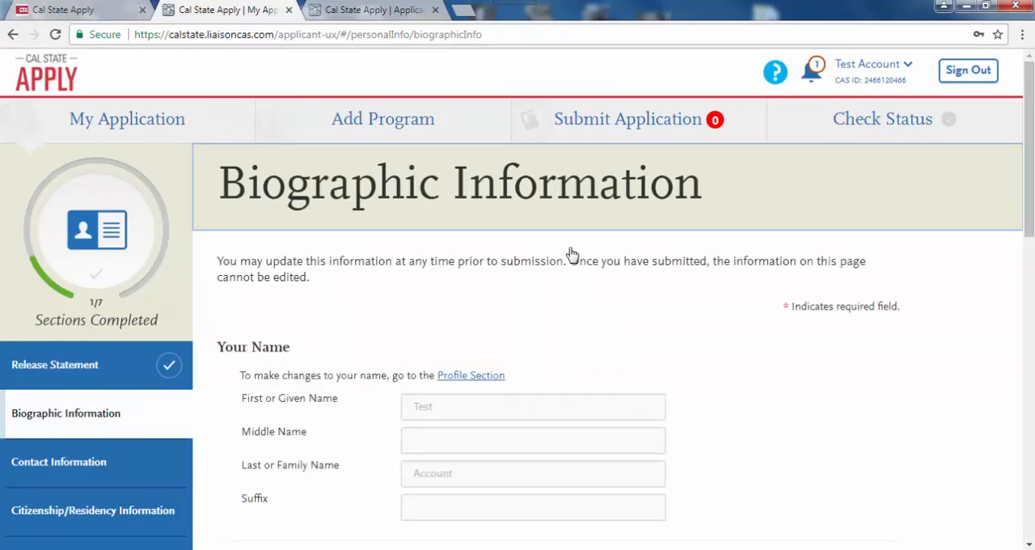
- Set the legal sex to Female and answer the orientation, gender identity and gender expression questions with Decline to state
drag(1033, 213, 1031, 278)
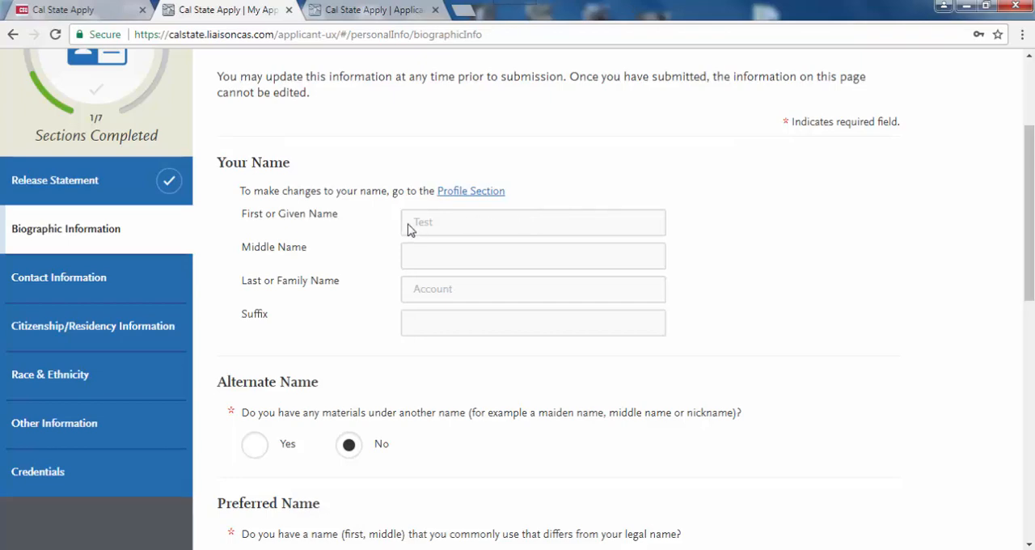
drag(1030, 287, 1027, 381)
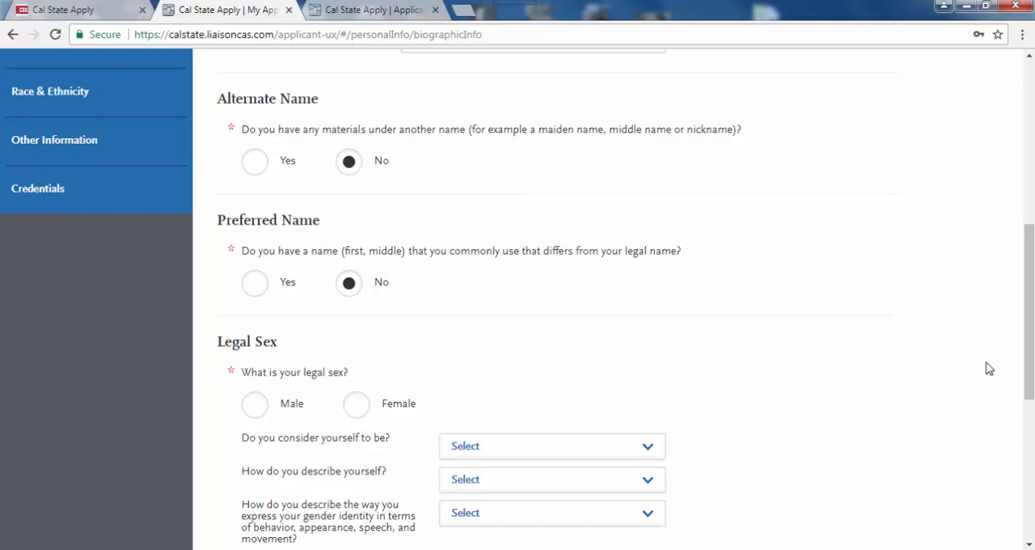
drag(1030, 352, 1029, 438)
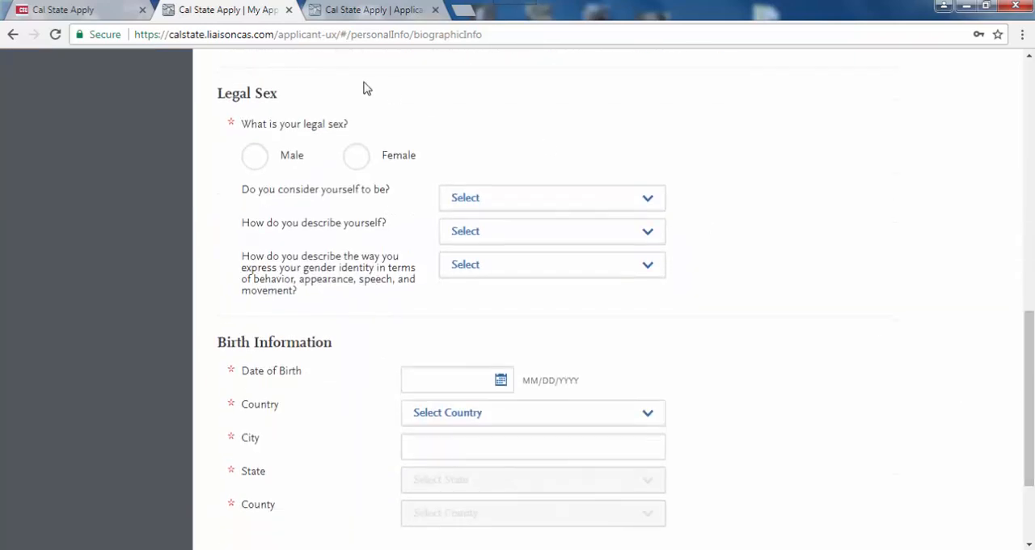
click(356, 161)
click(513, 206)
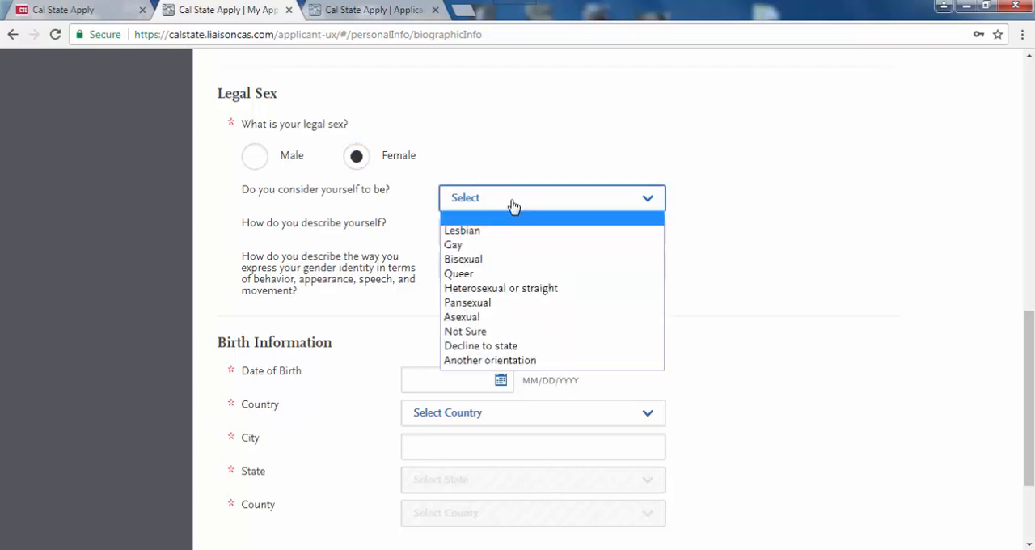
click(509, 349)
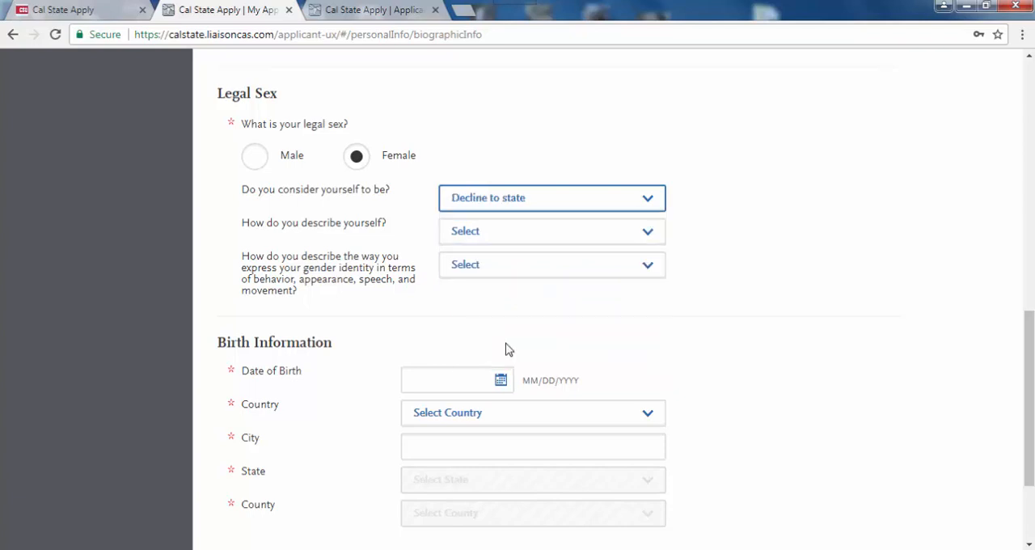
click(541, 239)
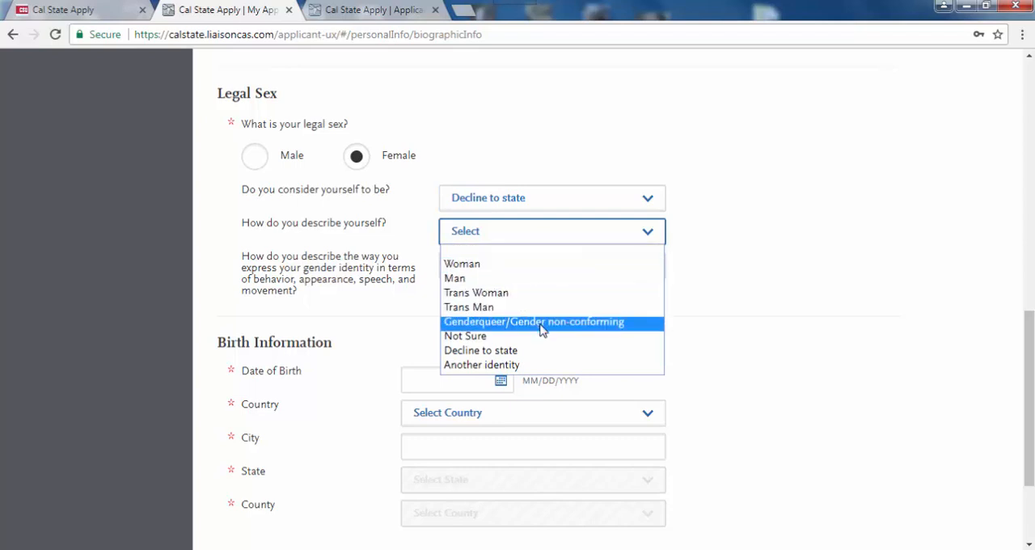
click(538, 352)
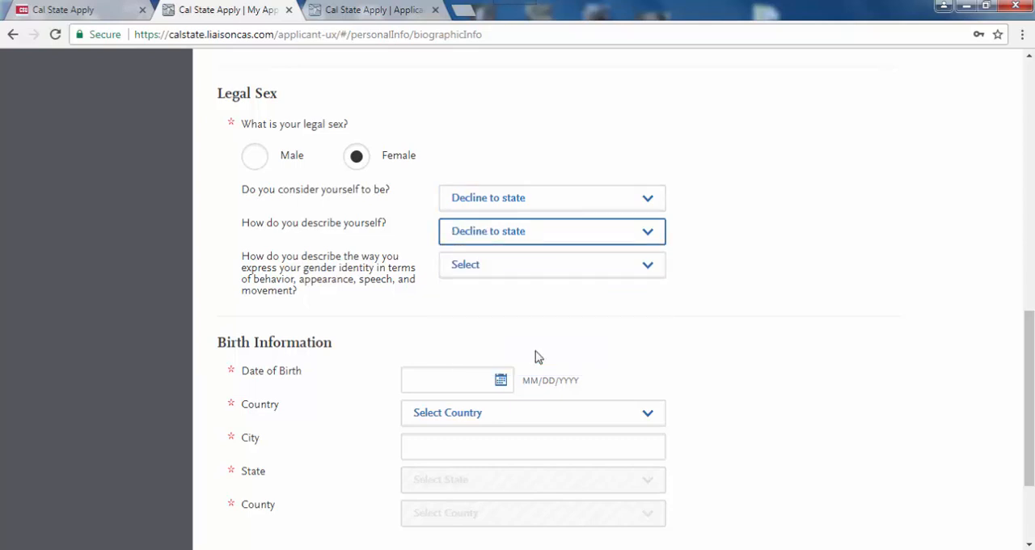
click(549, 267)
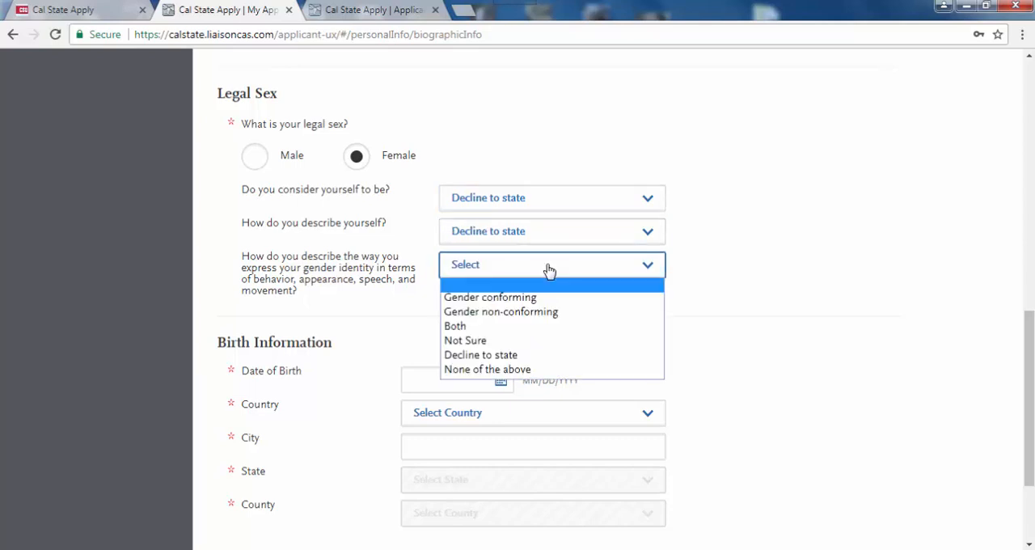
click(539, 356)
- Fill in the applicant's date of birth in the Birth Information section
click(481, 384)
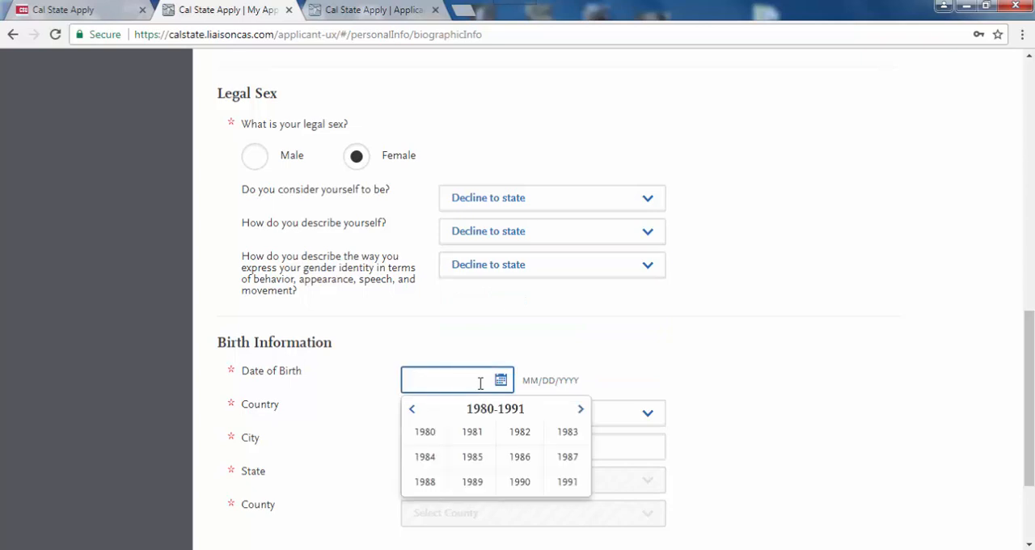
click(563, 437)
click(564, 438)
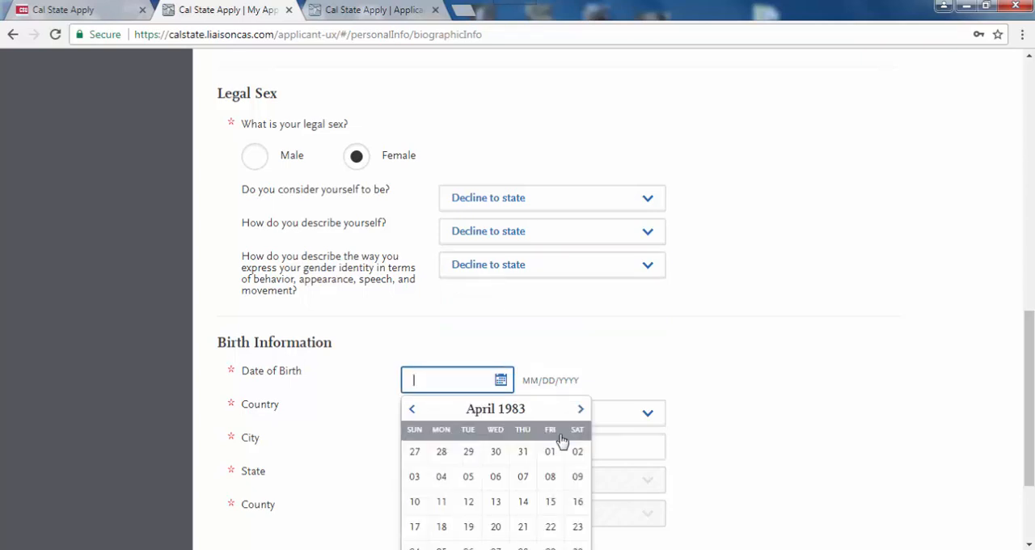
click(550, 455)
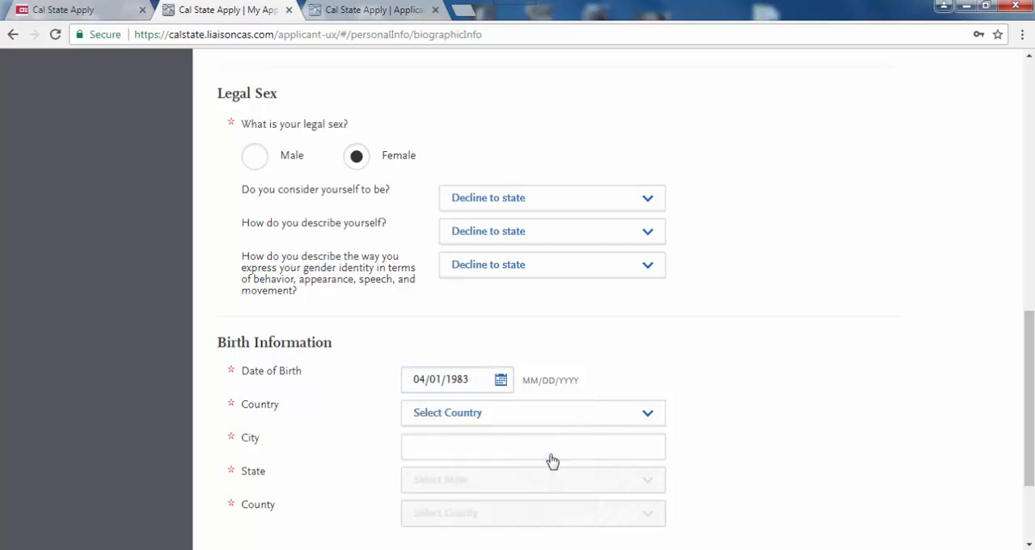
- Set the birth country to United States, the birth city to Sacramento and the birth state to California
click(517, 415)
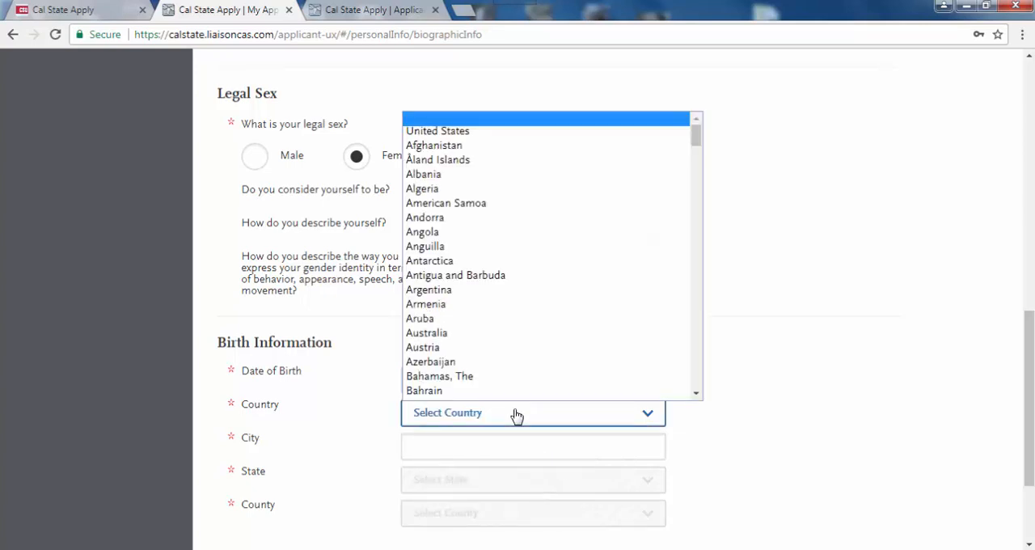
click(472, 134)
click(479, 446)
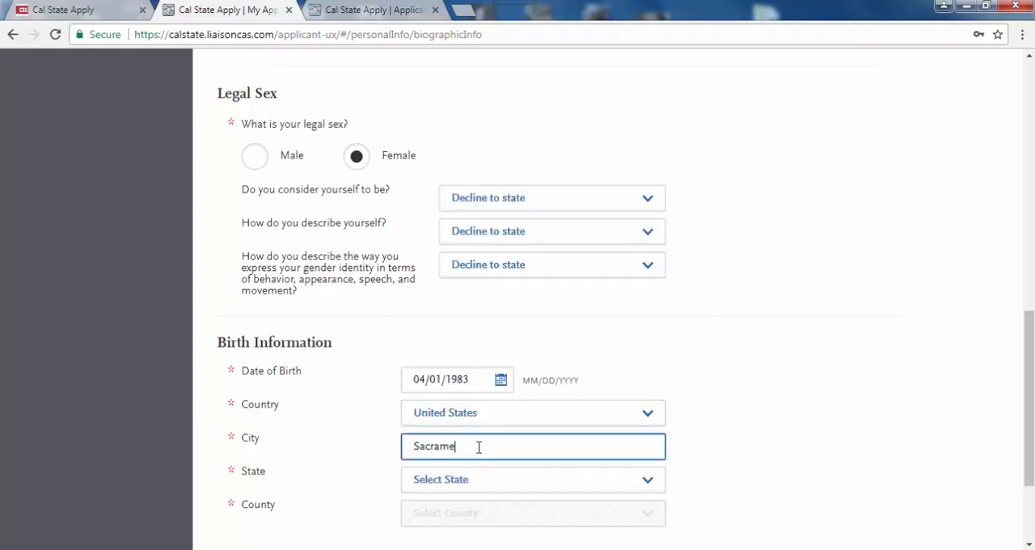
click(472, 484)
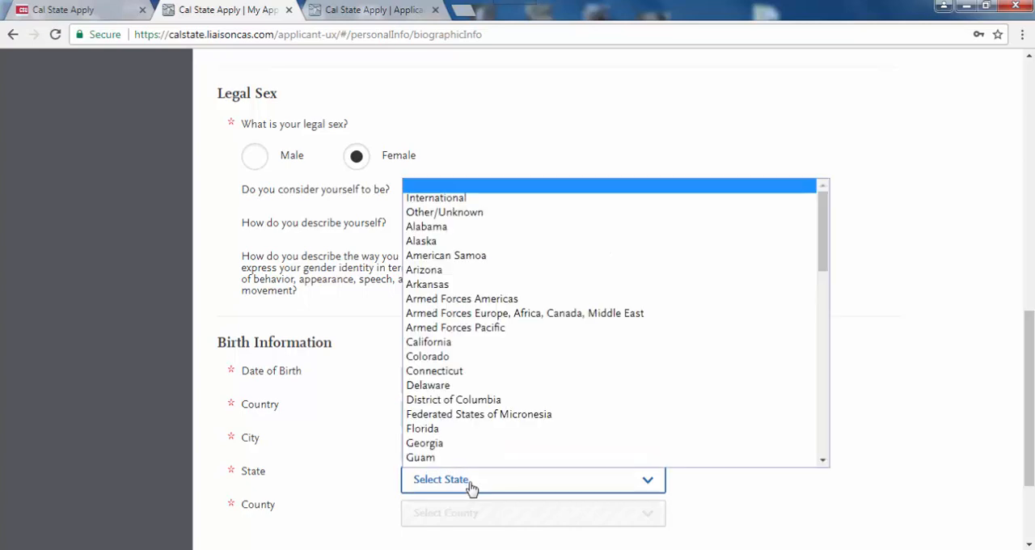
click(458, 344)
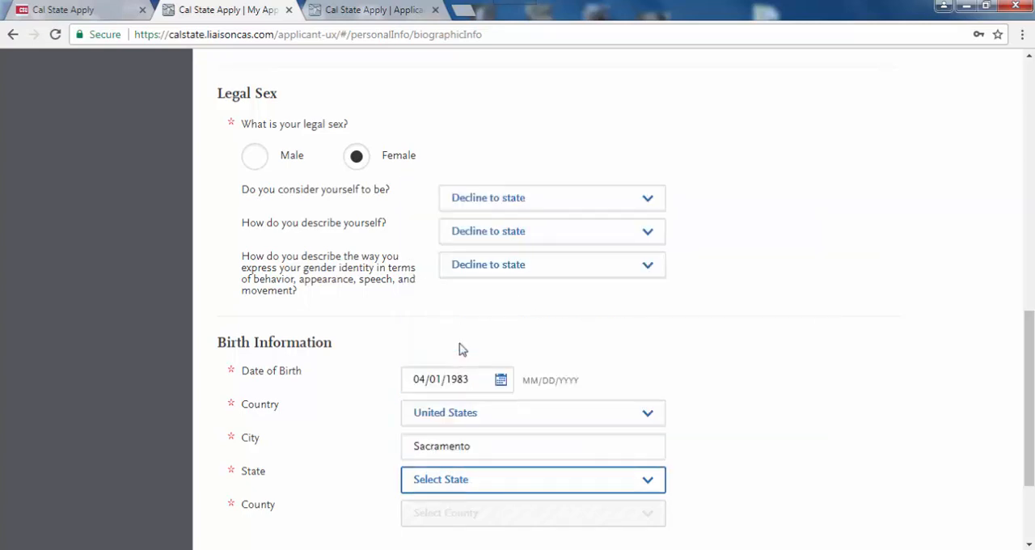
- Choose Sacramento County as the county of birth in the Birth Information section
click(466, 516)
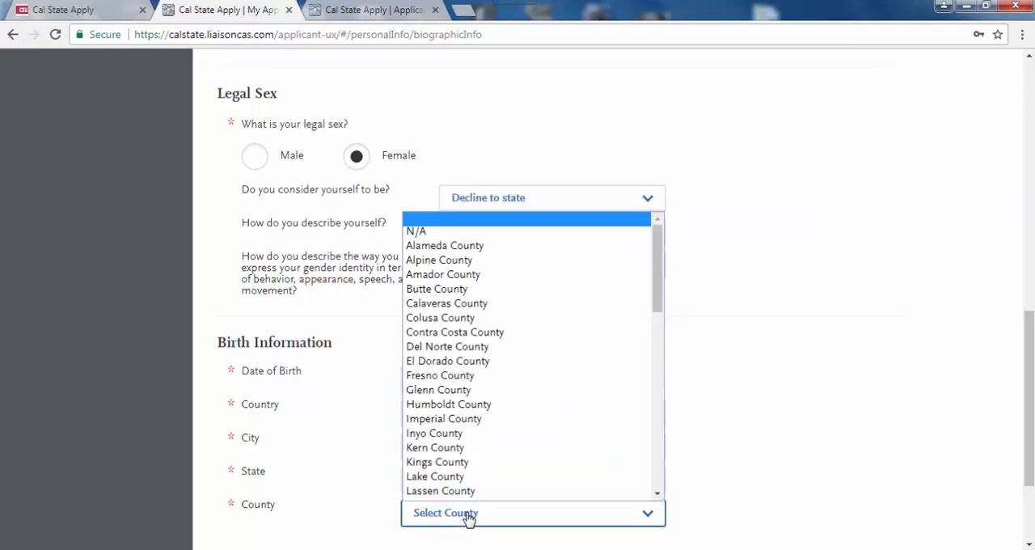
click(657, 484)
click(657, 484)
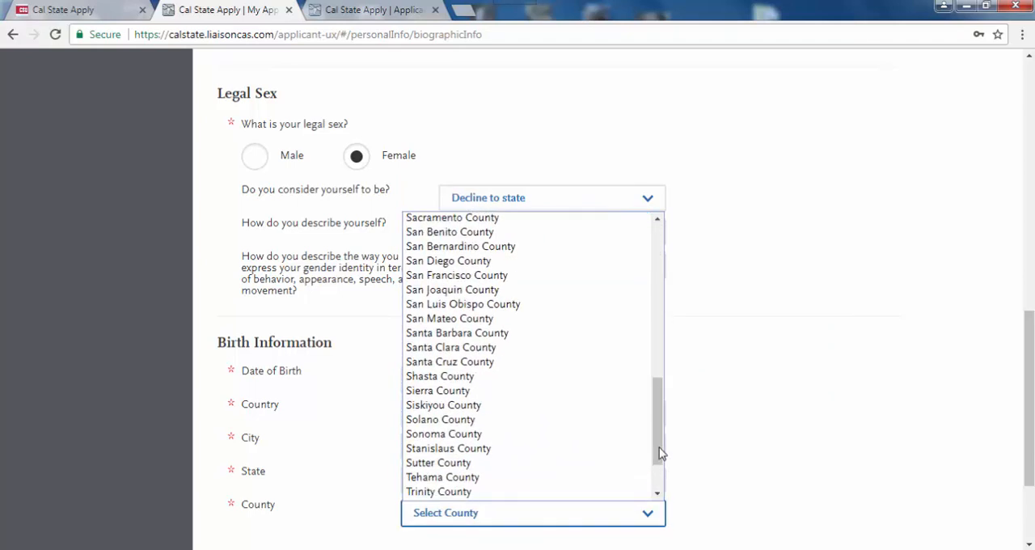
scroll(459, 222, up, 1)
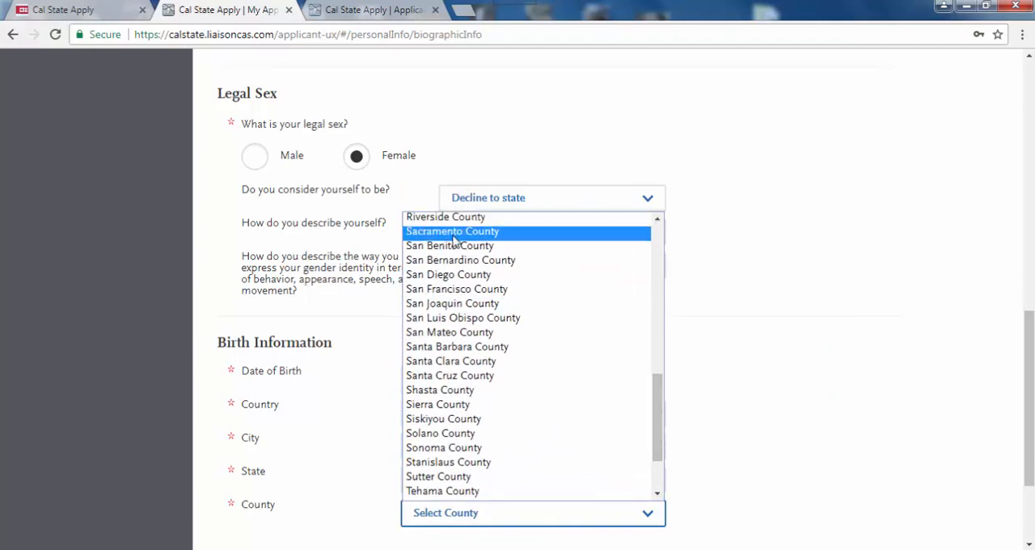
click(454, 233)
- Save the biographic information and continue to the Contact Information section
scroll(642, 473, down, 2)
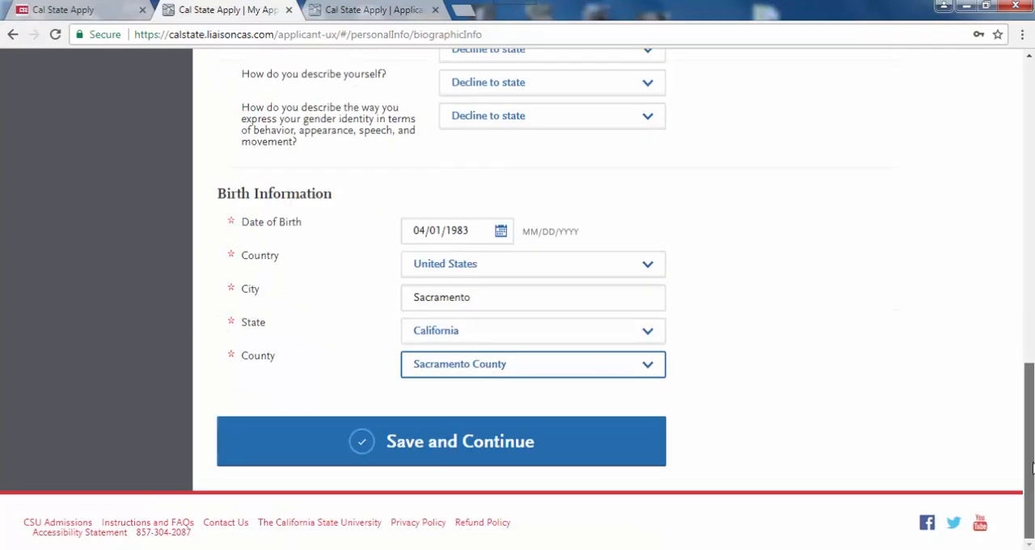
click(508, 442)
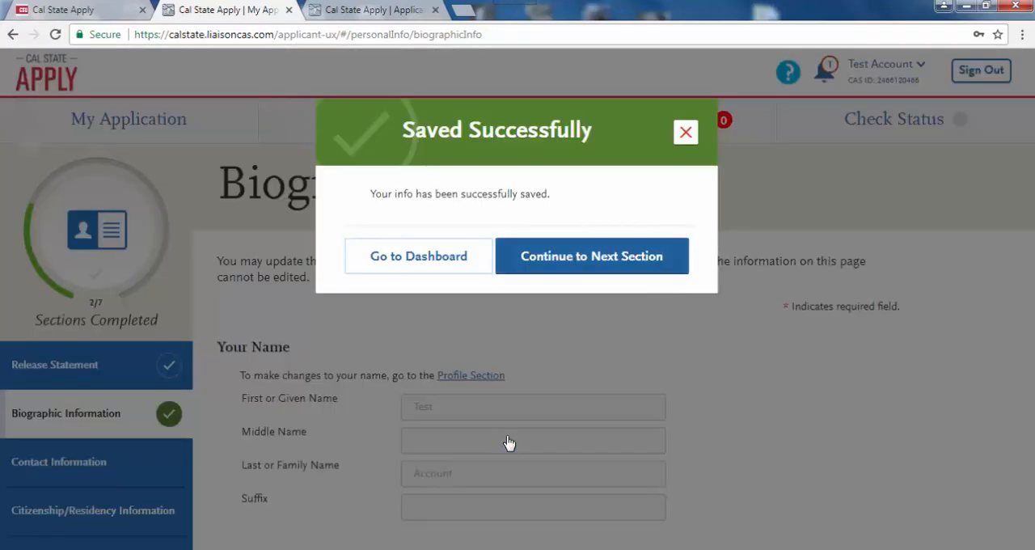
click(563, 259)
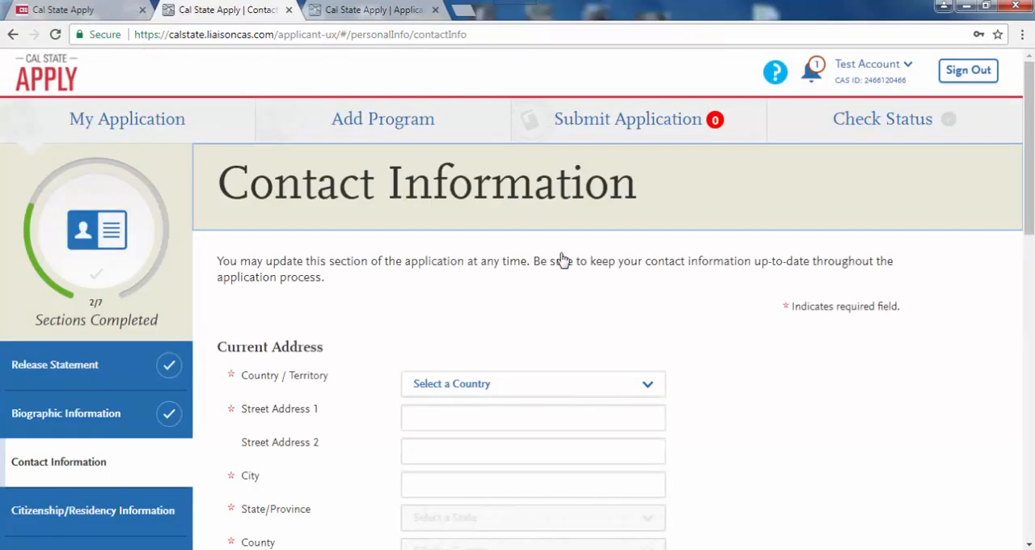
- Set the current address country to United States and fill in the applicant's street address and city
drag(1030, 188, 1033, 254)
click(623, 197)
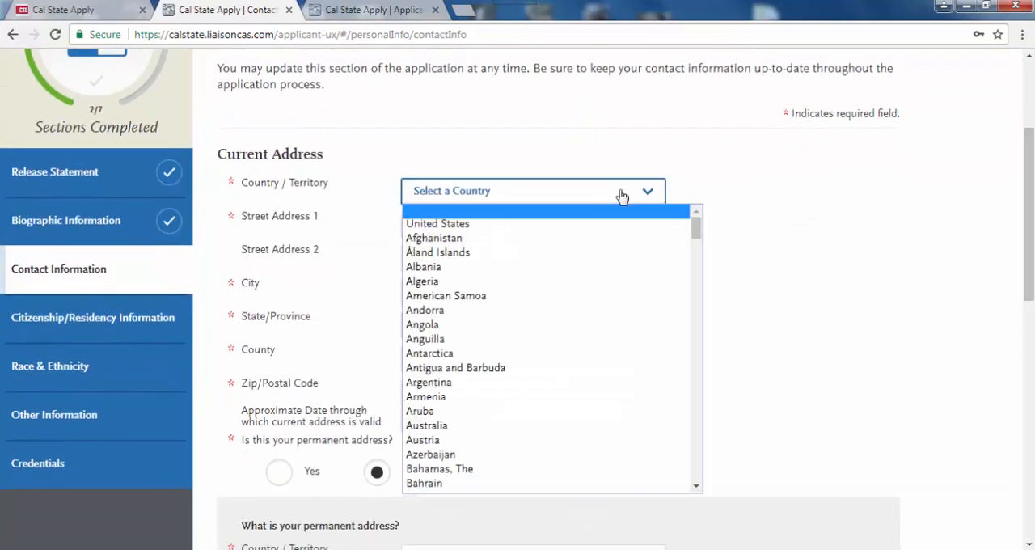
click(580, 225)
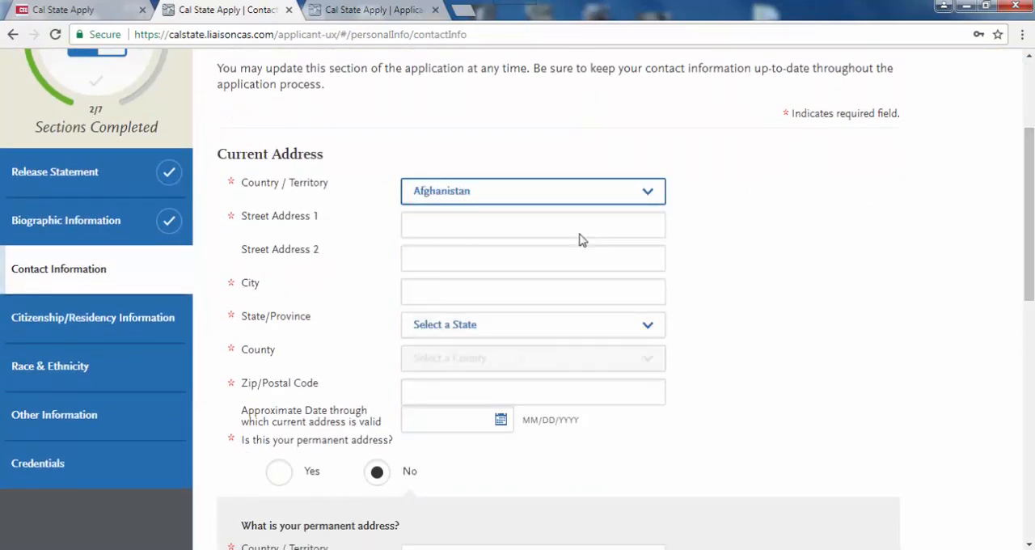
click(464, 226)
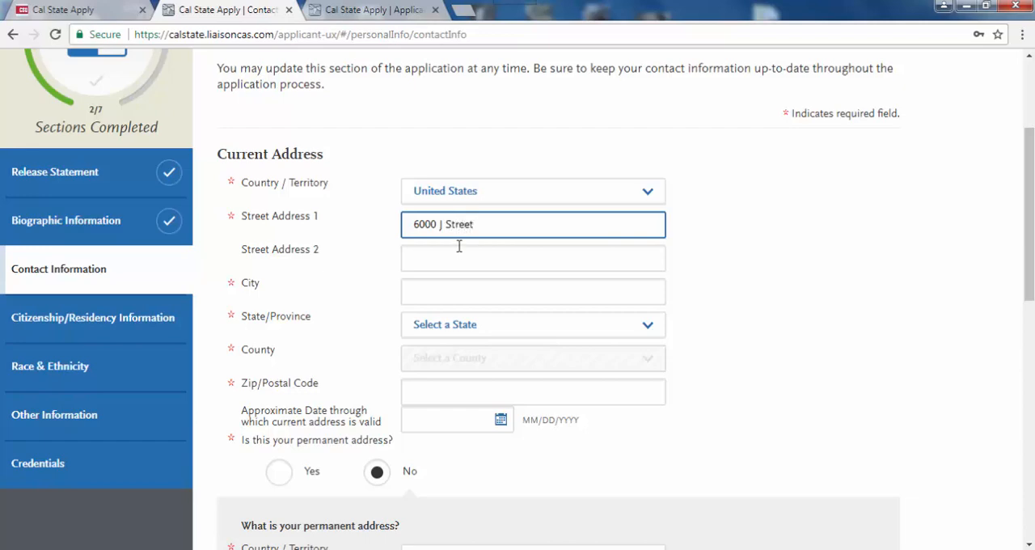
click(450, 293)
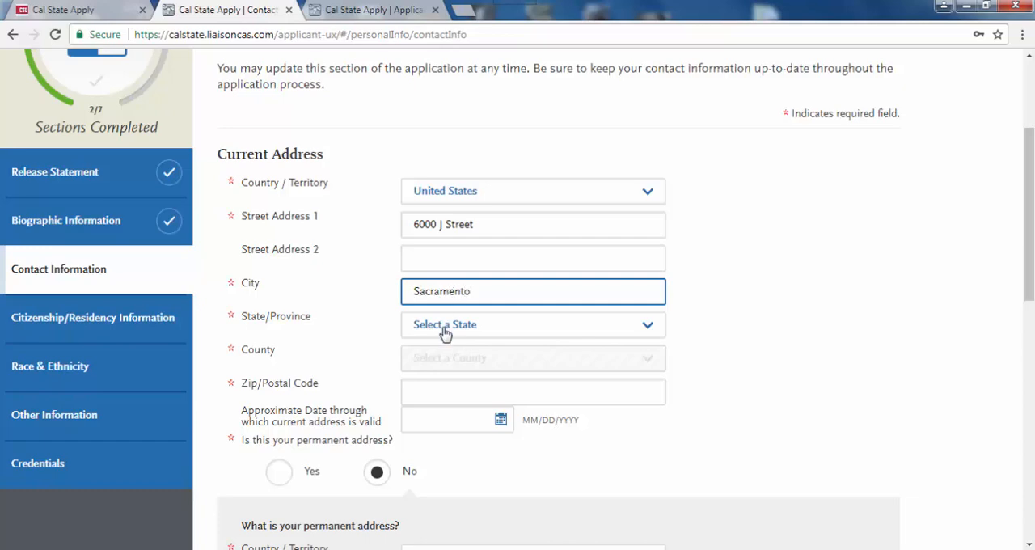
- Set the current address's state to California and its county to Sacramento County
click(444, 330)
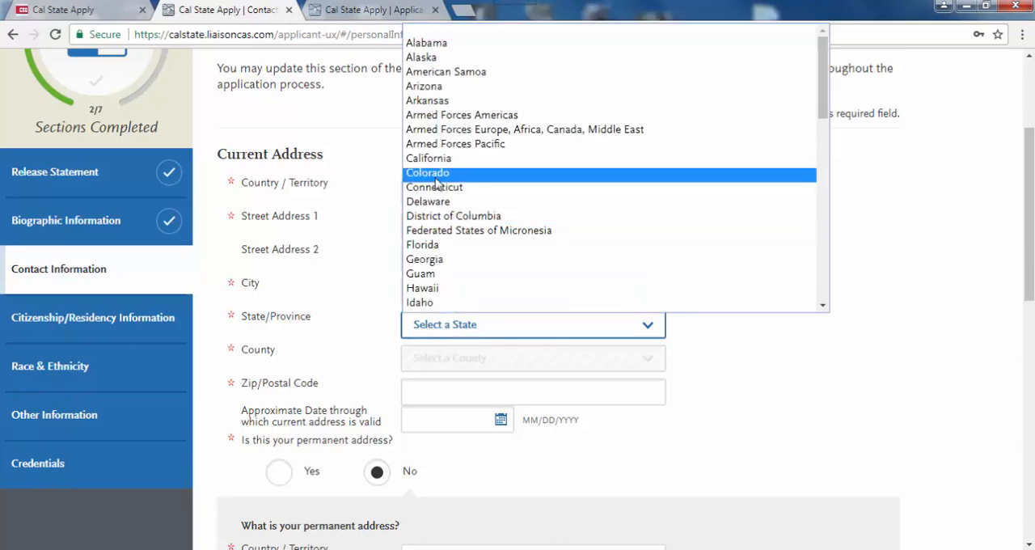
click(433, 161)
click(446, 358)
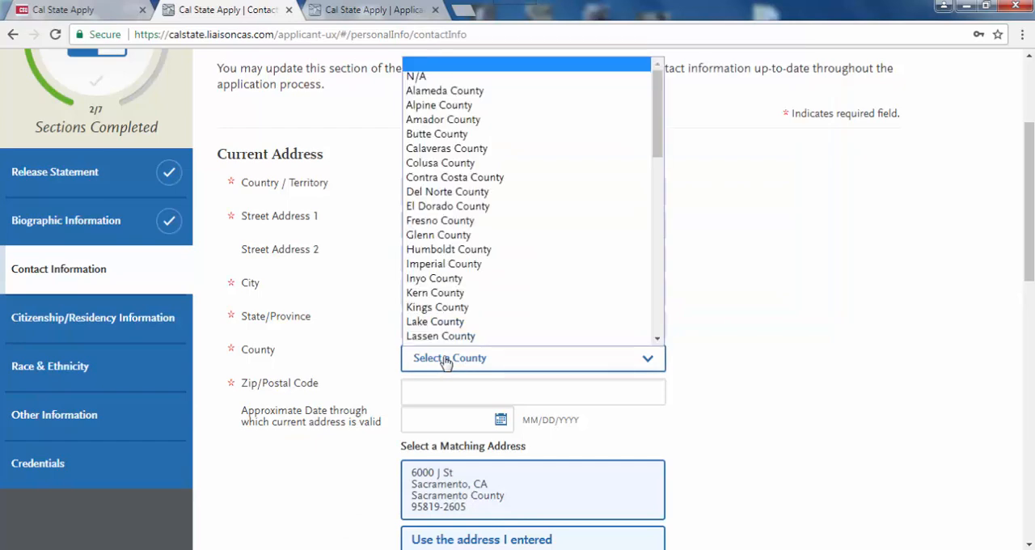
click(659, 334)
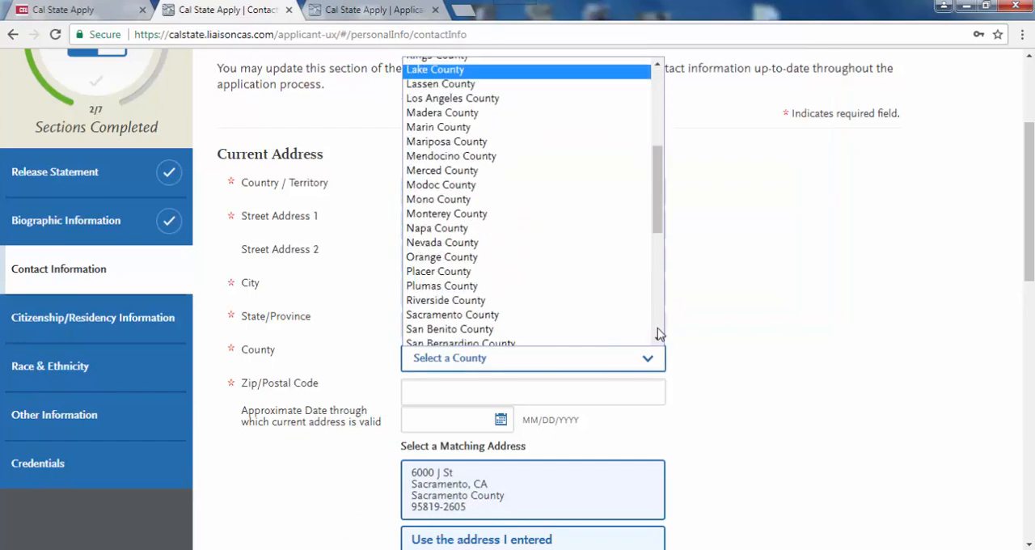
click(489, 317)
- Fill in the current address's zip code and accept the suggested matching address
click(472, 391)
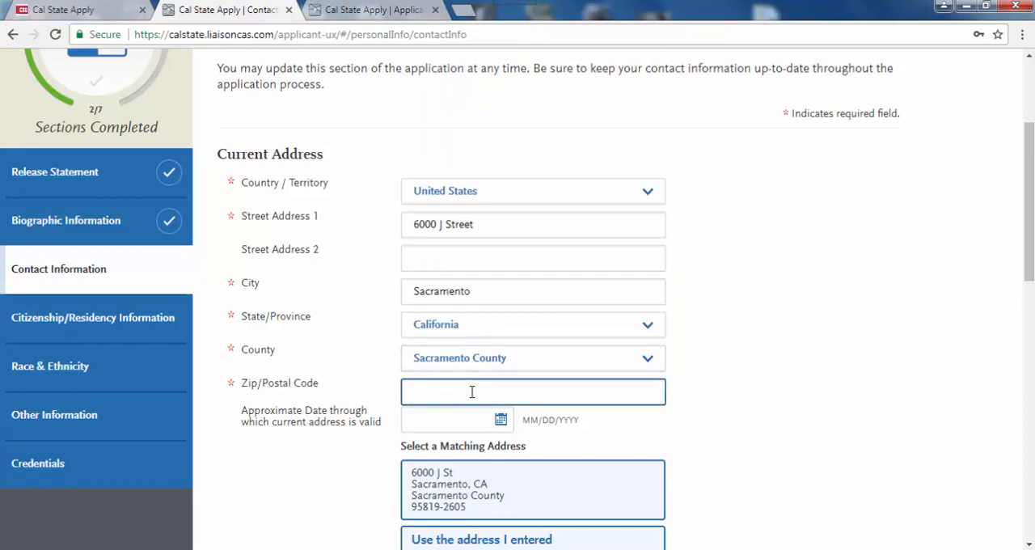
text(95618)
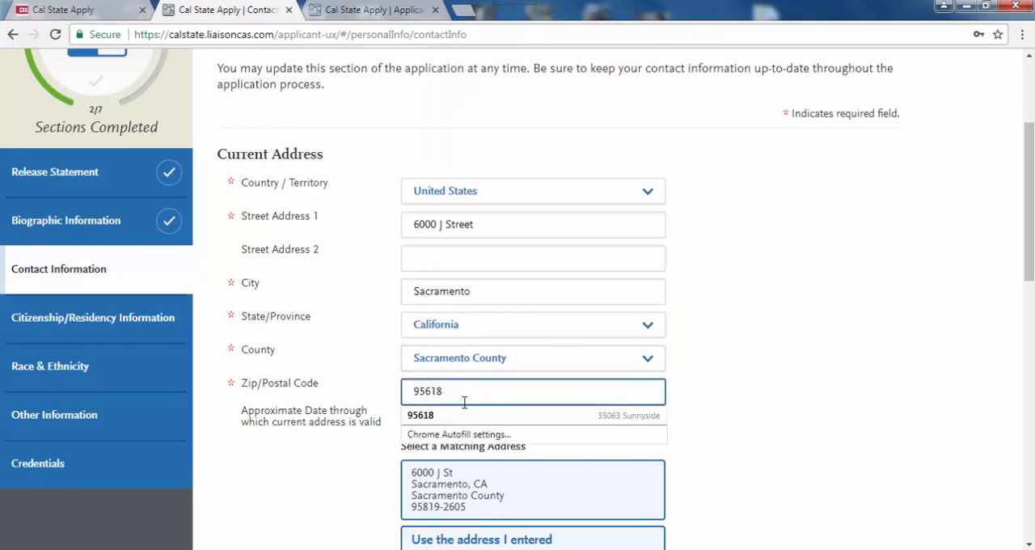
click(459, 416)
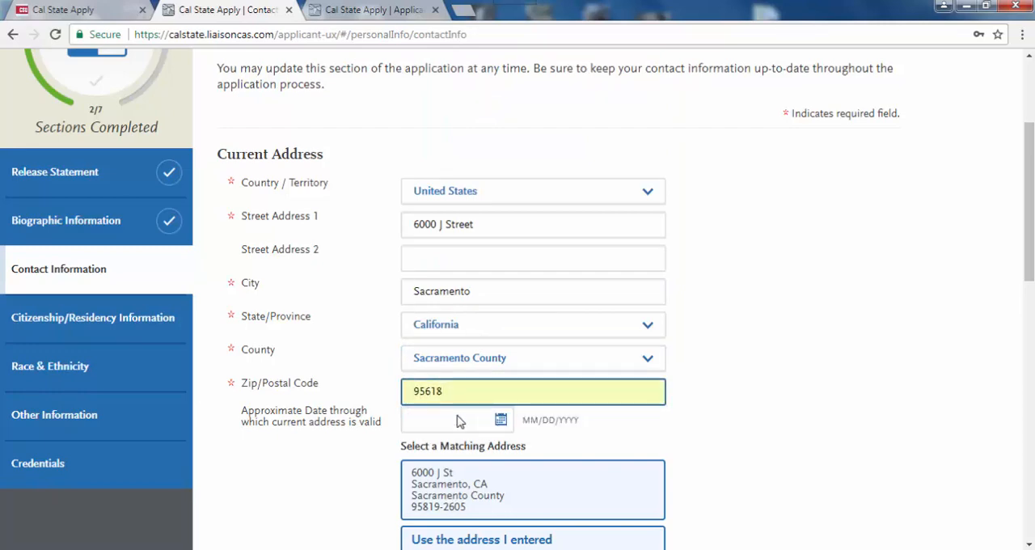
drag(1031, 262, 1032, 332)
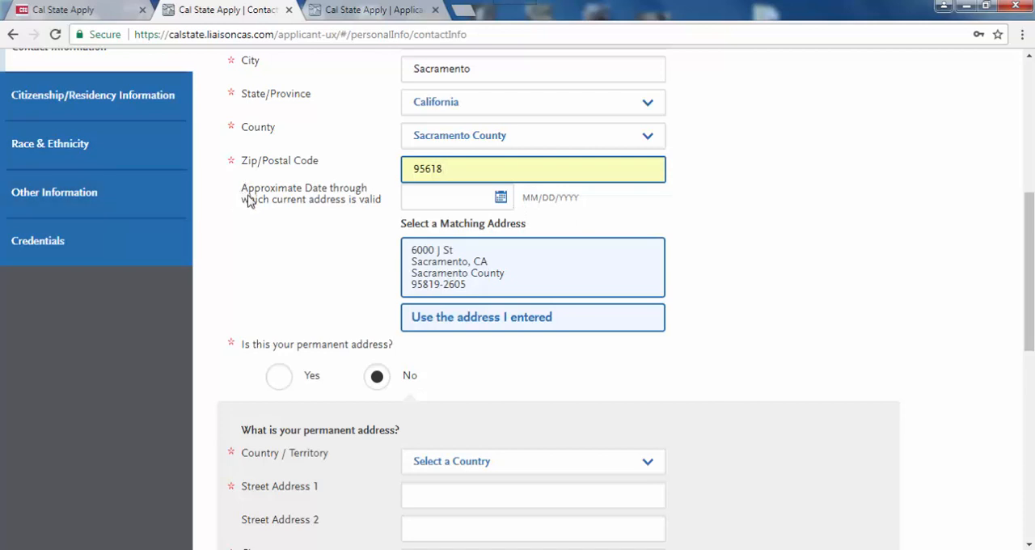
click(440, 273)
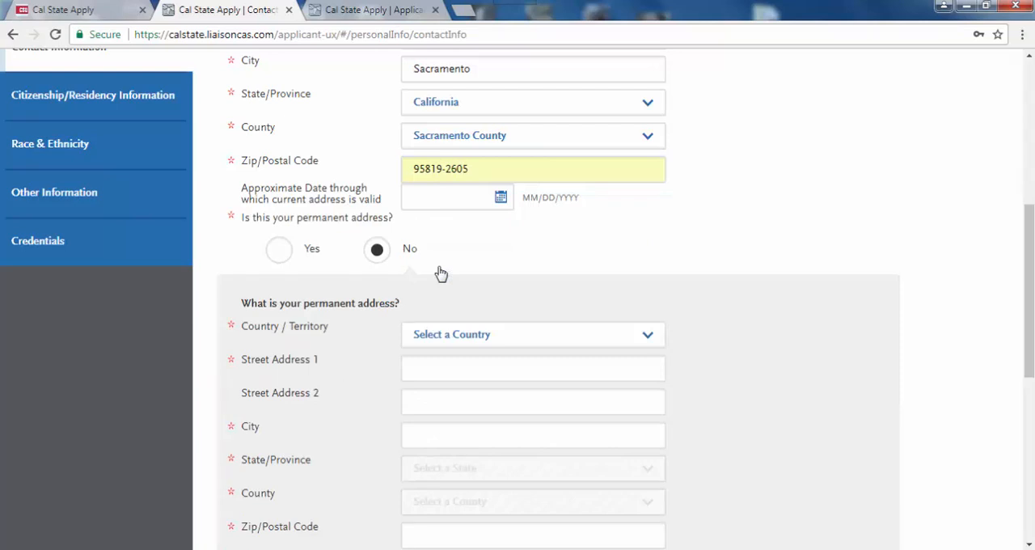
- Mark the current address as permanent, save the contact information and continue to Citizenship/Residency Information
click(279, 251)
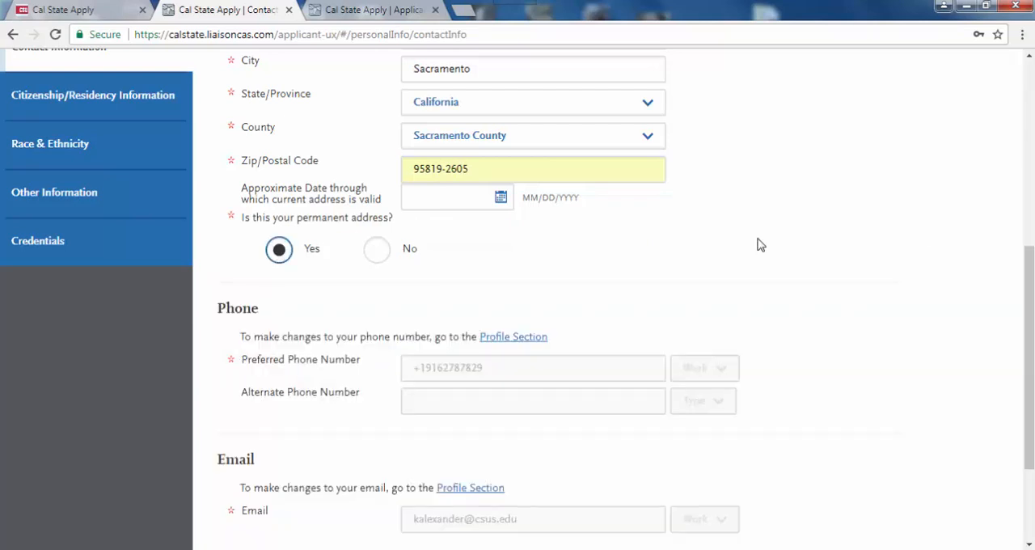
drag(1033, 277, 1032, 304)
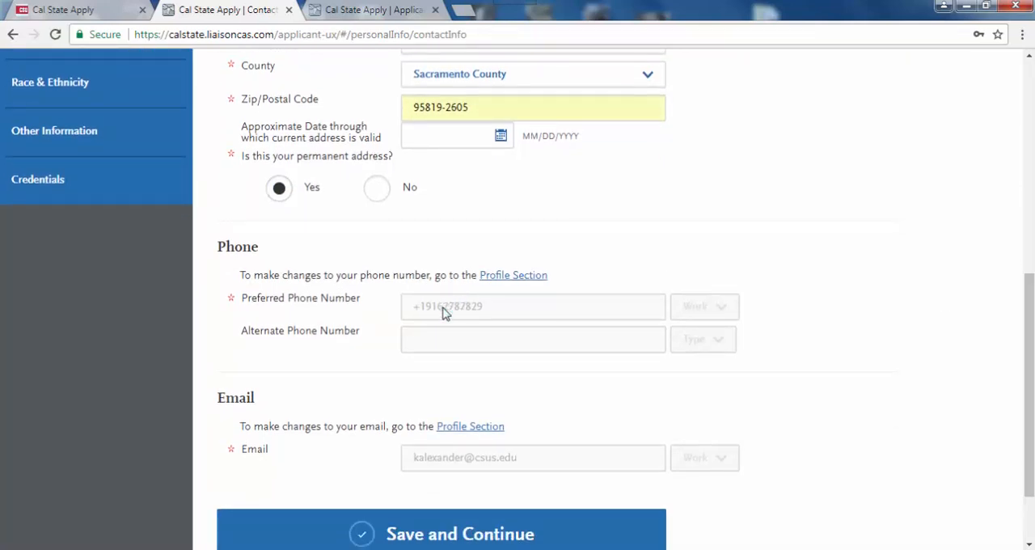
drag(1033, 350, 1033, 381)
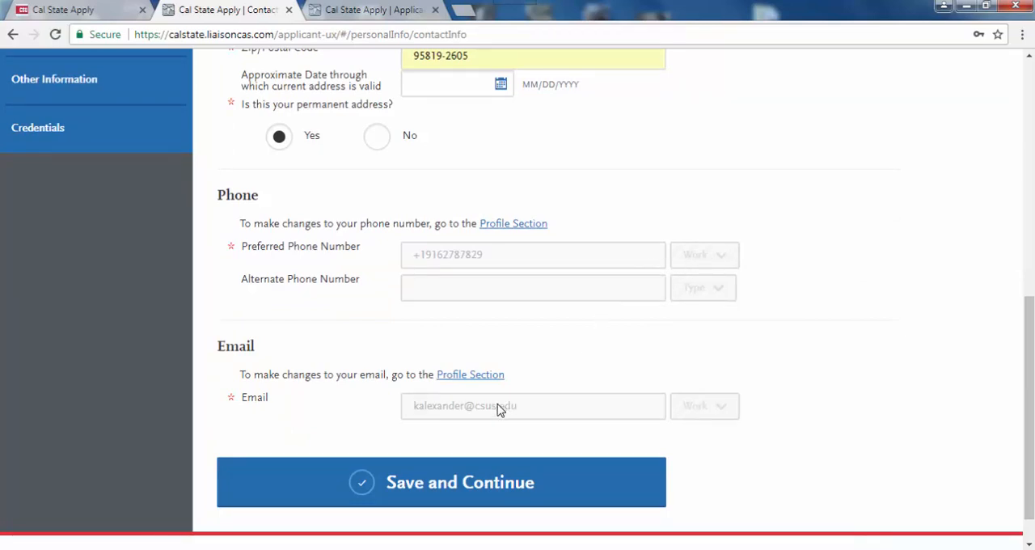
click(411, 489)
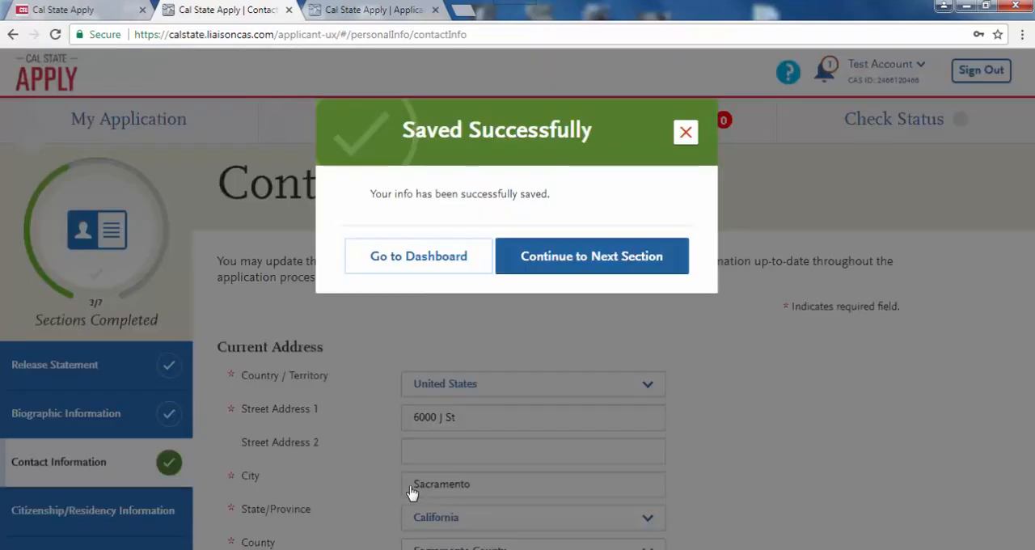
click(580, 259)
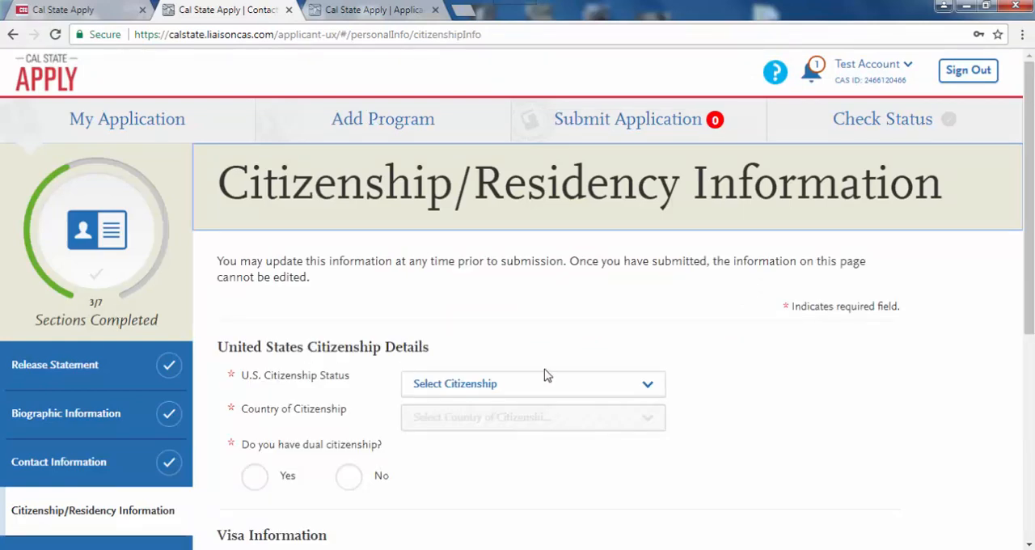
- Set the U.S. citizenship status to U.S. Citizen and answer No to dual citizenship
click(578, 387)
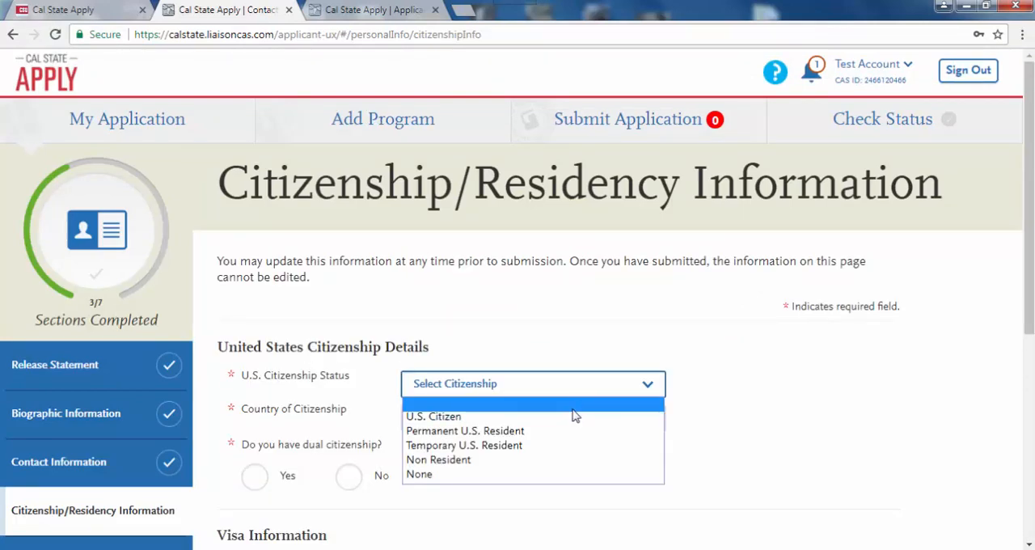
click(573, 417)
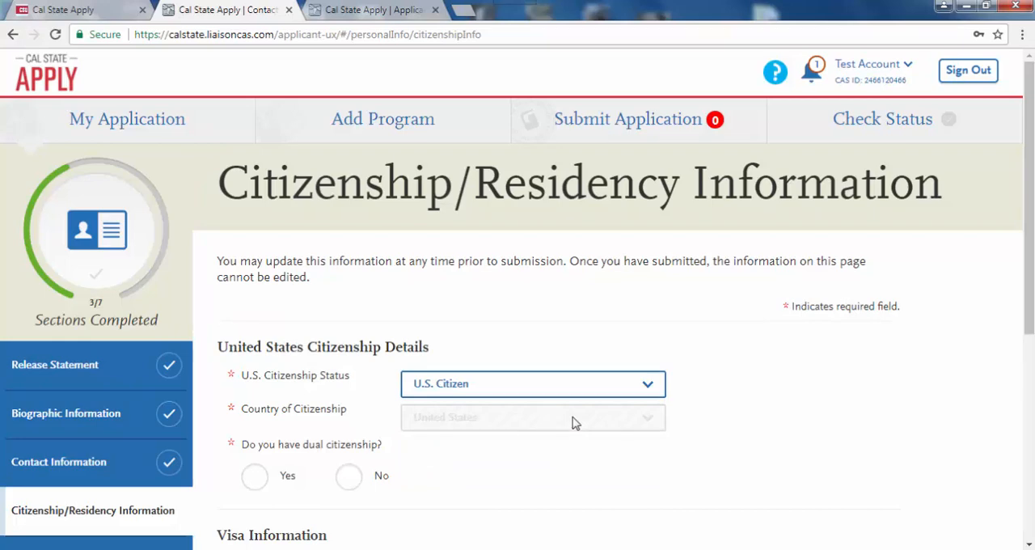
scroll(572, 422, down, 2)
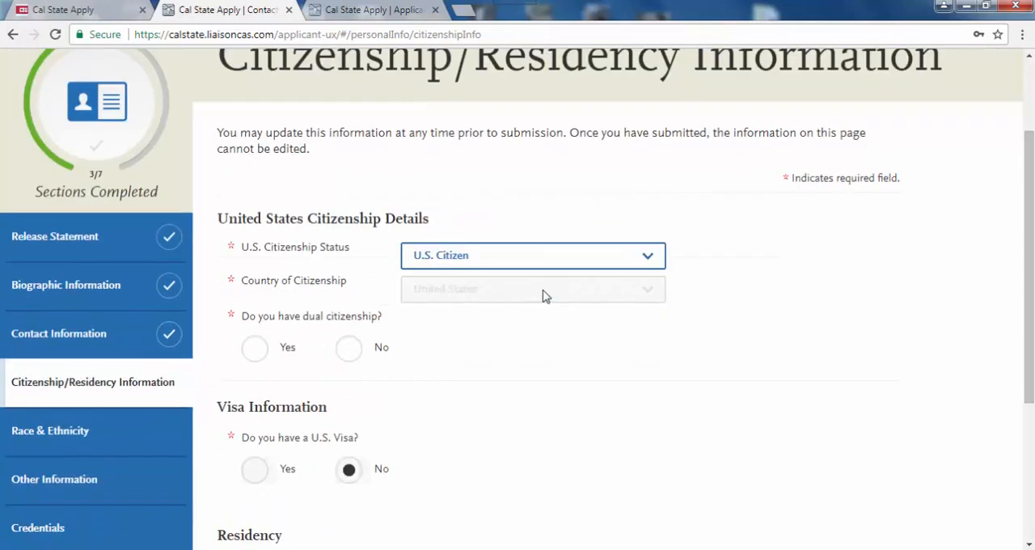
click(348, 350)
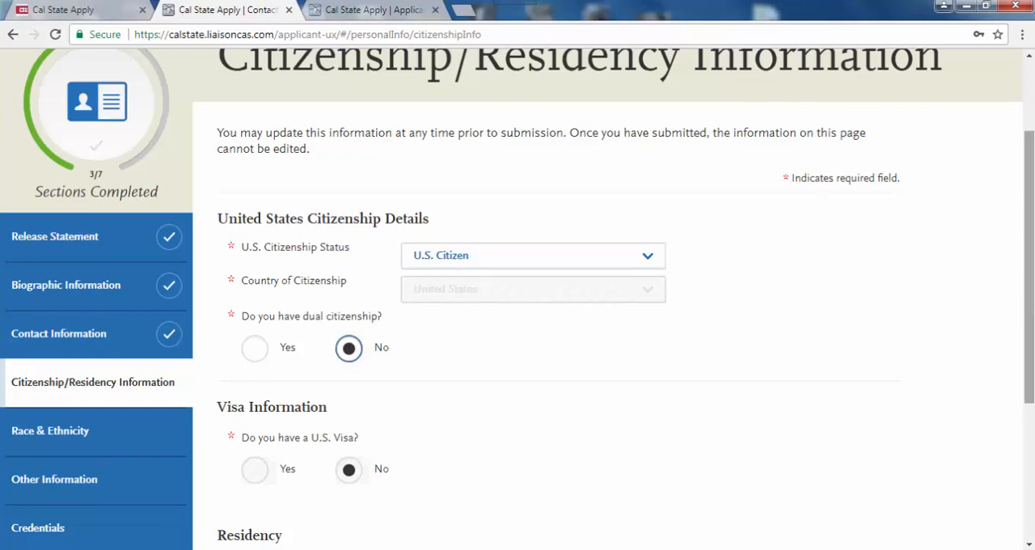
- Choose California as the permanent home state in the Residency section and answer Yes to claiming California residency
drag(1029, 356, 1026, 449)
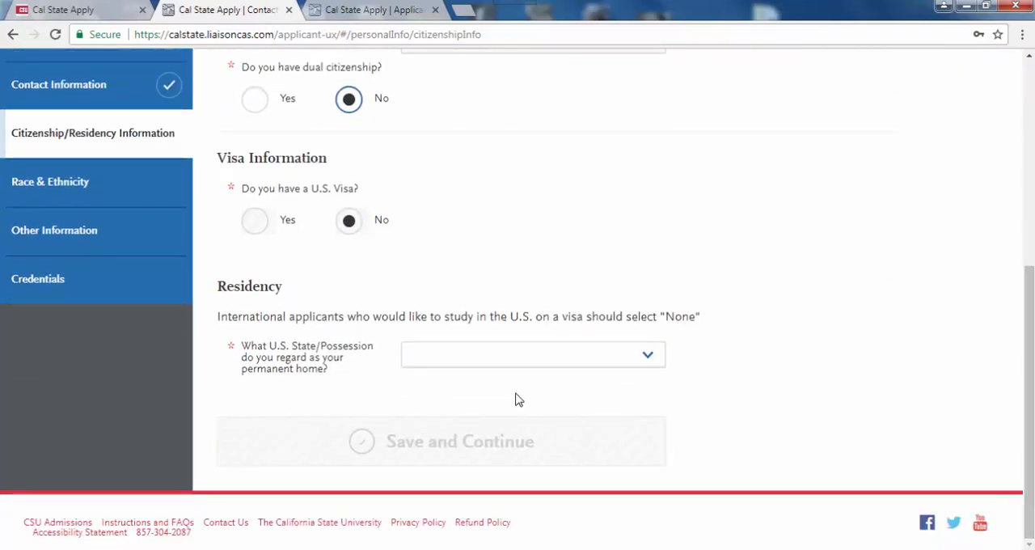
click(651, 358)
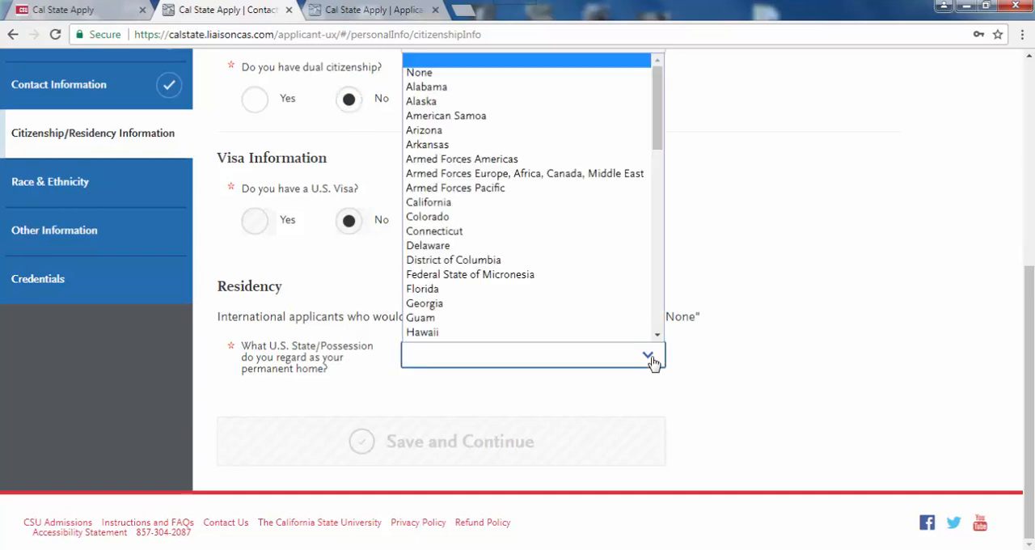
click(462, 202)
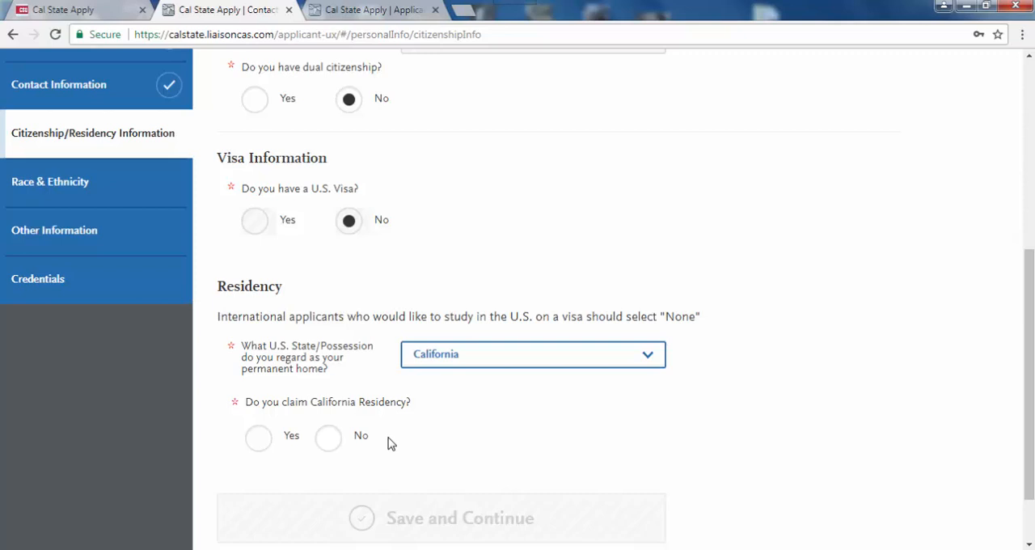
click(260, 441)
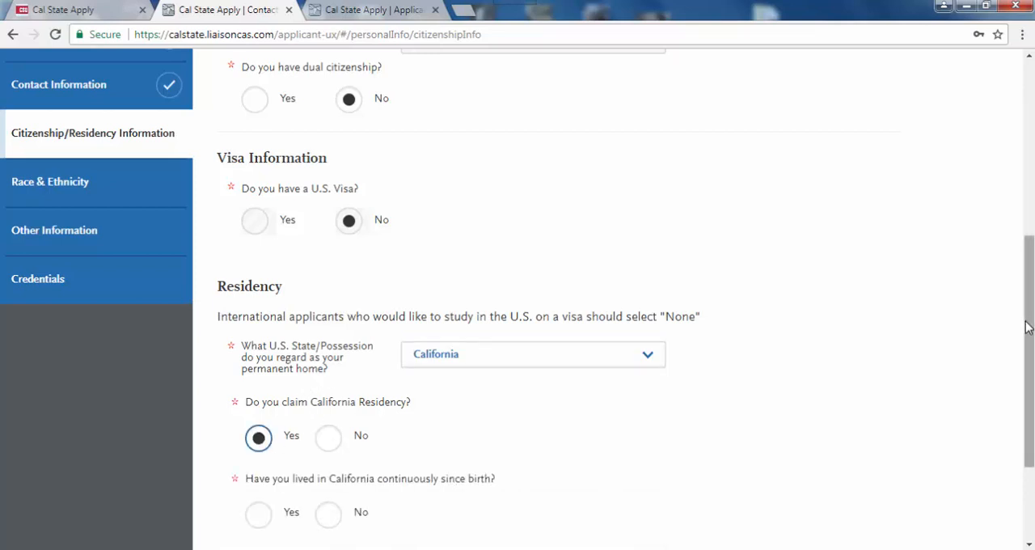
- Answer Yes to having lived in California continuously since birth, then save and continue to the Race & Ethnicity section
scroll(1027, 326, down, 3)
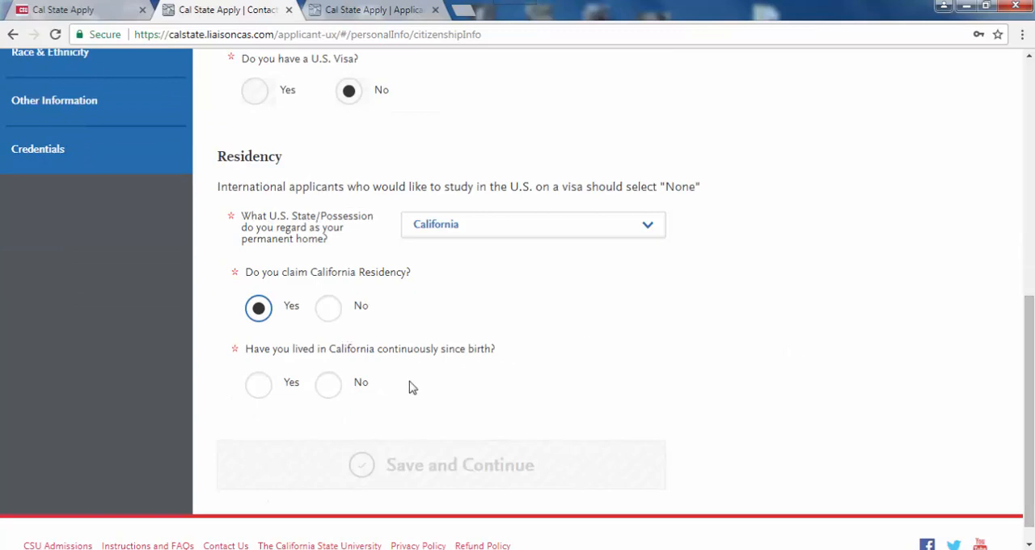
click(259, 388)
click(471, 469)
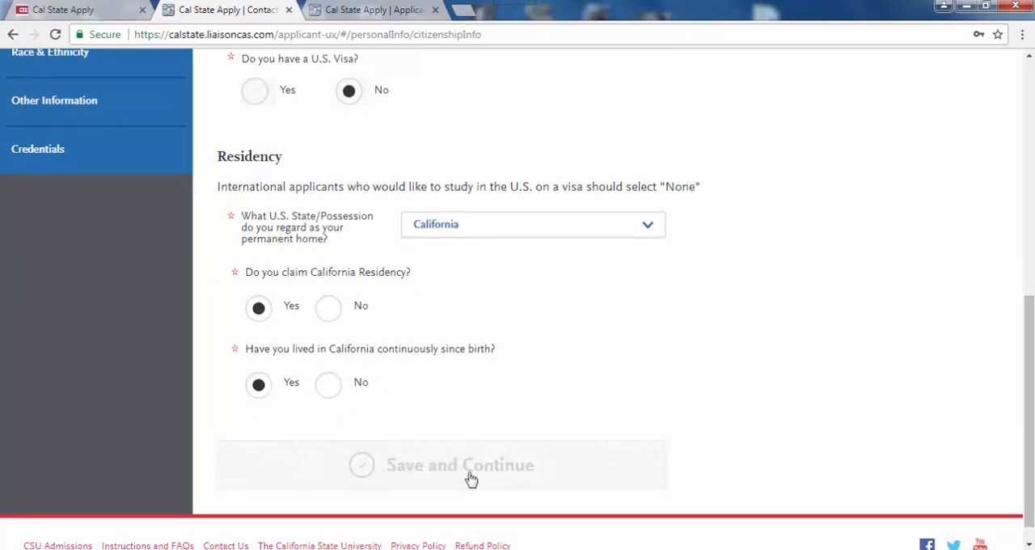
click(557, 257)
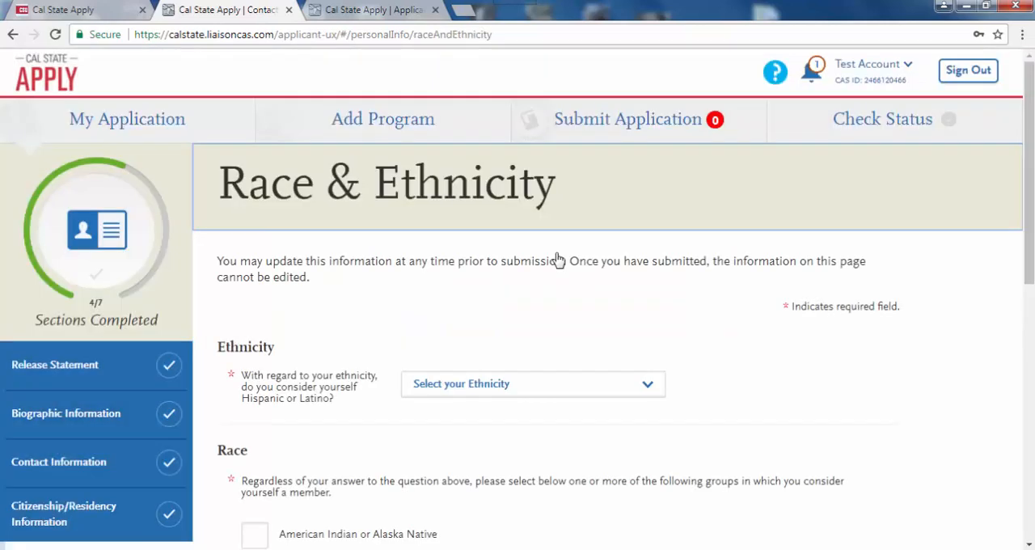
- Choose Decline to State for the Hispanic or Latino ethnicity question and for race
click(538, 388)
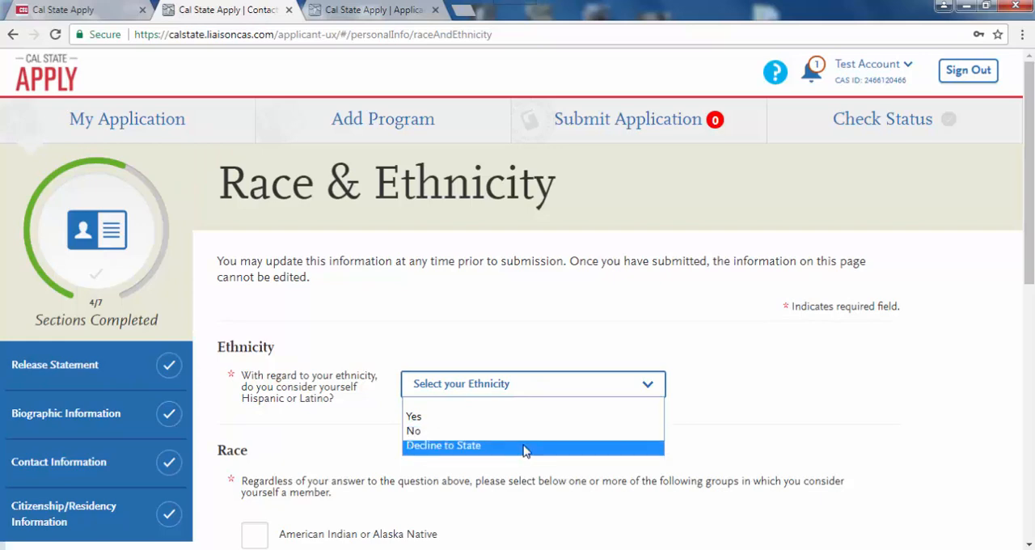
click(527, 446)
drag(1031, 253, 1030, 407)
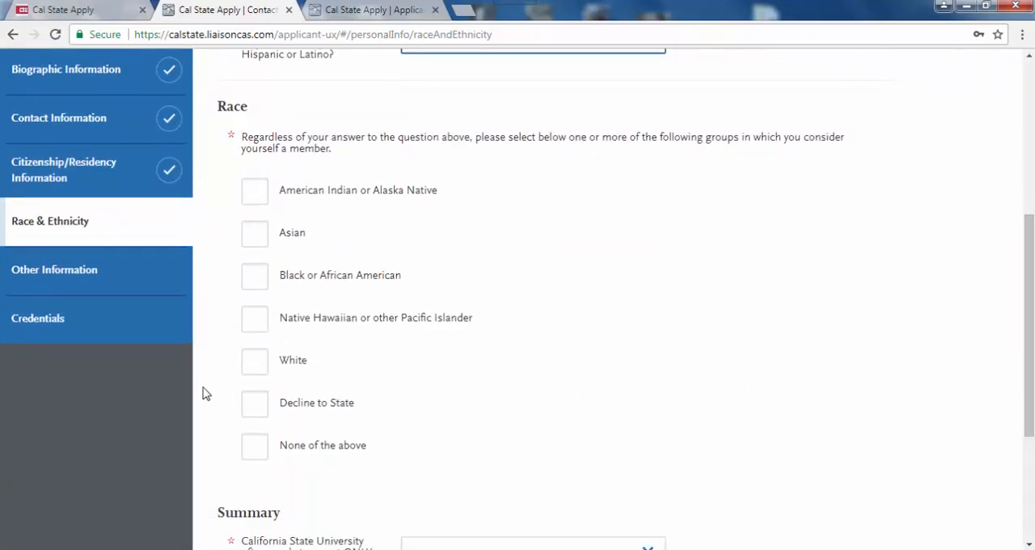
click(255, 410)
- Set the summary race/ethnicity reporting preference to Decline to state, save and continue to the Other Information section
drag(1030, 363, 1019, 465)
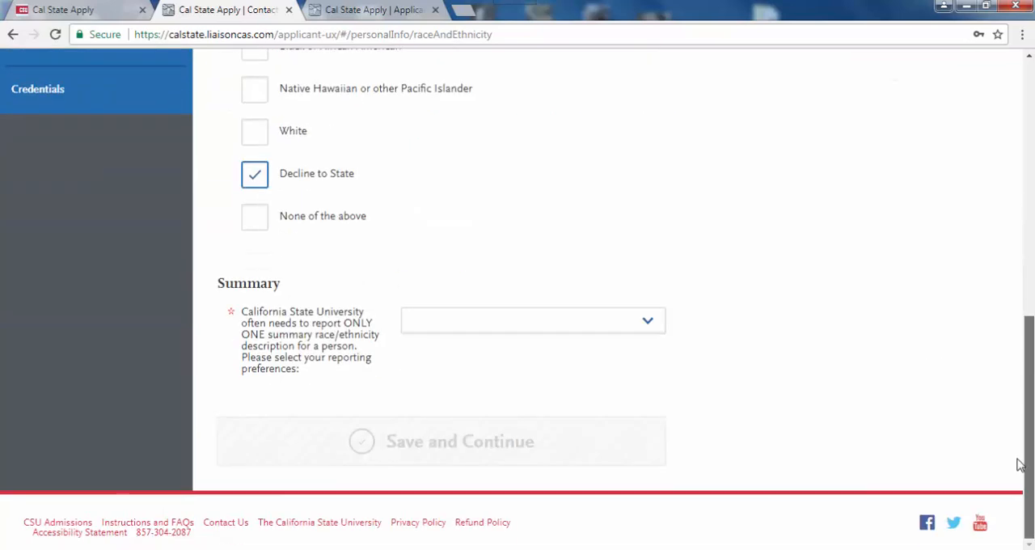
click(644, 323)
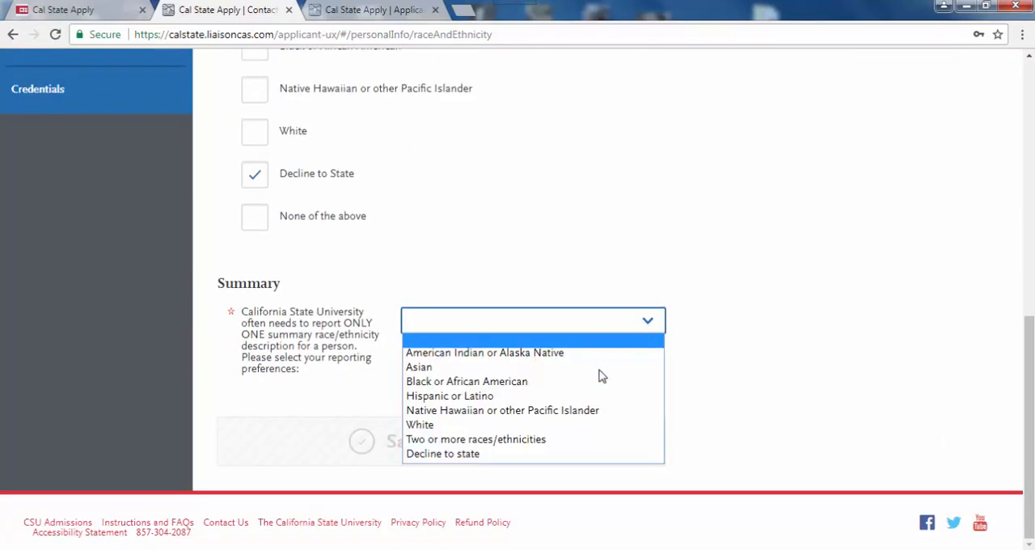
click(543, 455)
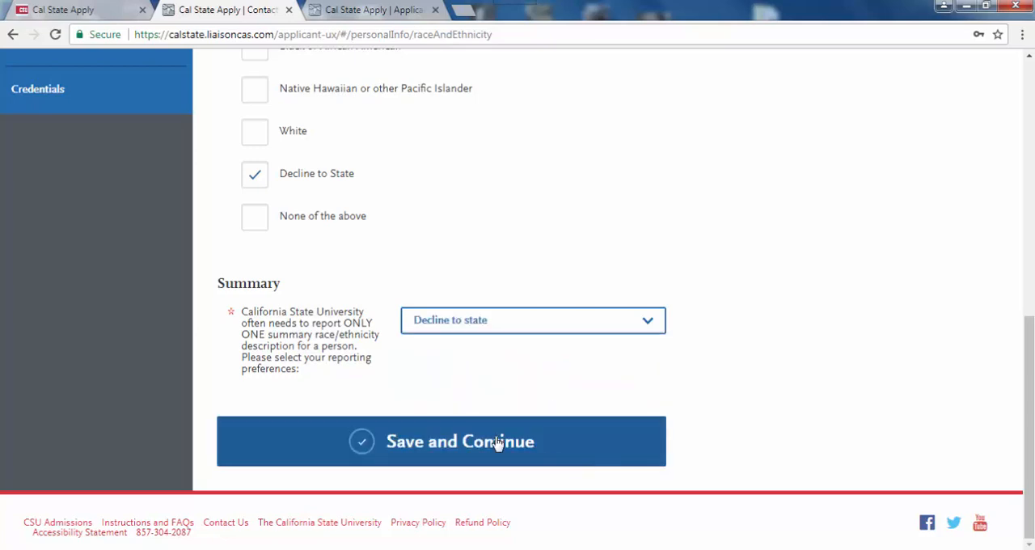
click(499, 441)
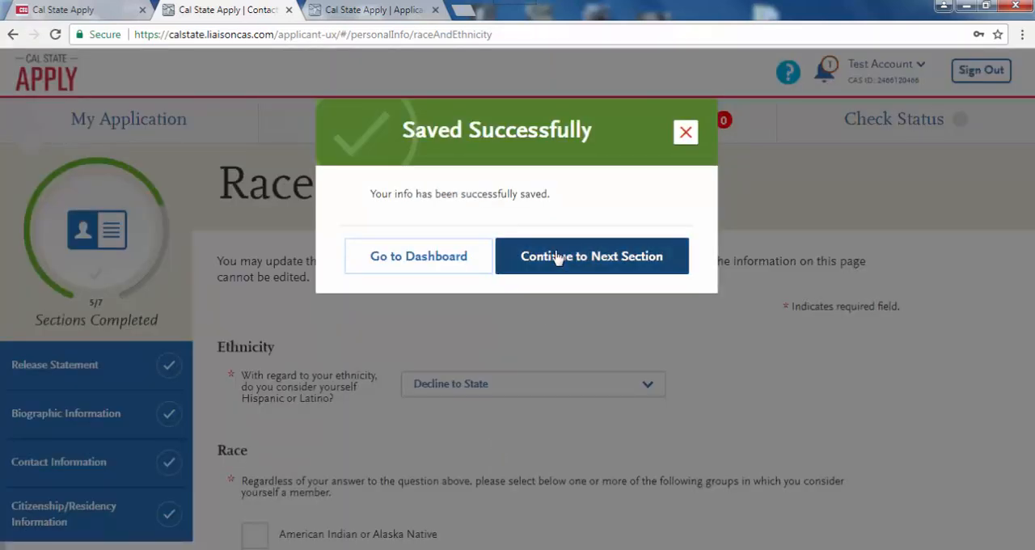
click(556, 265)
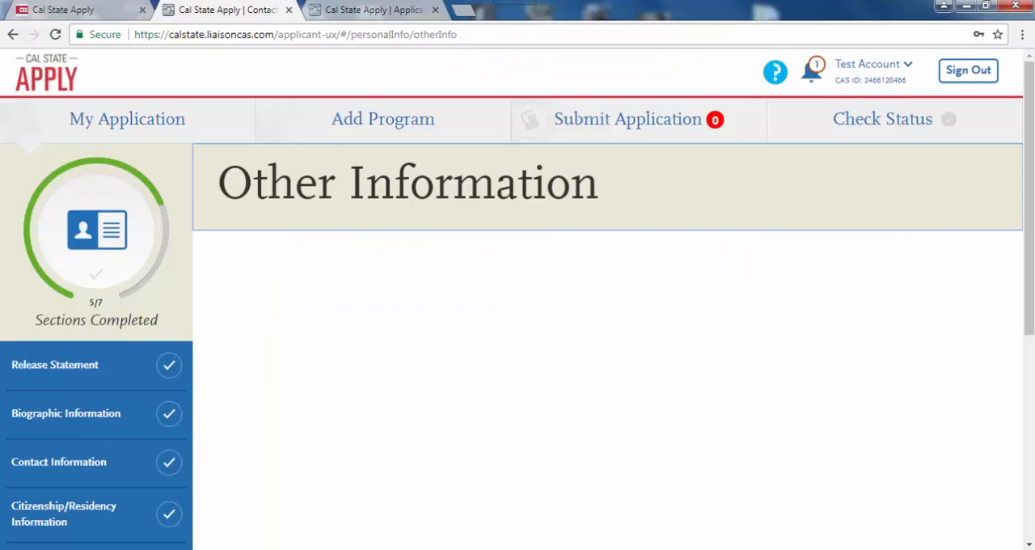
- Set the native language to English in the Language Proficiency section
scroll(1031, 248, down, 5)
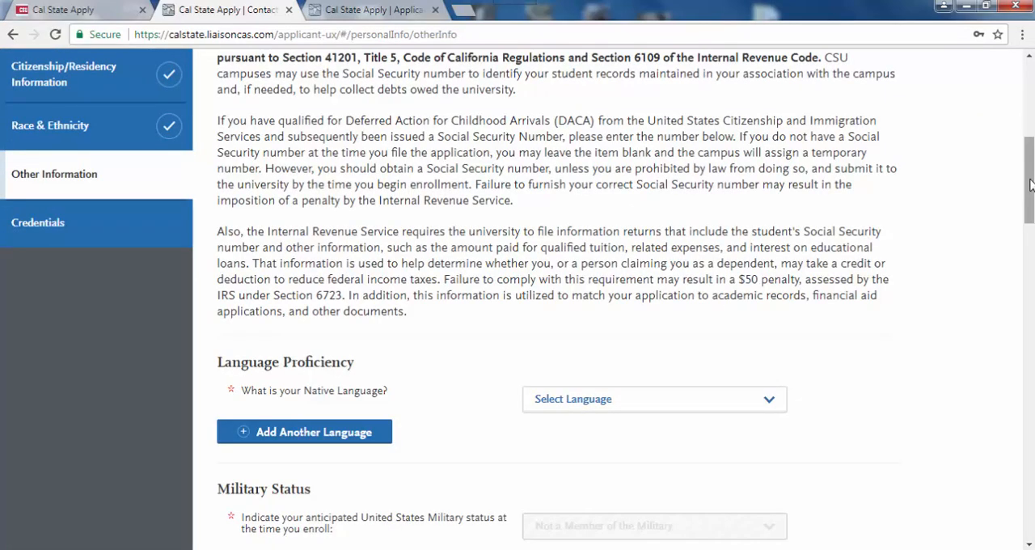
scroll(1031, 202, down, 1)
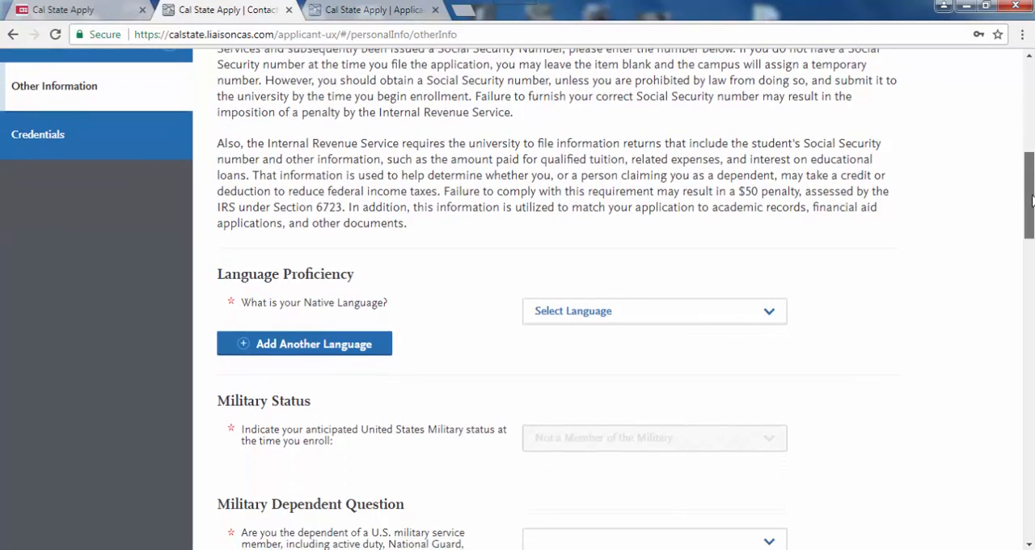
click(684, 316)
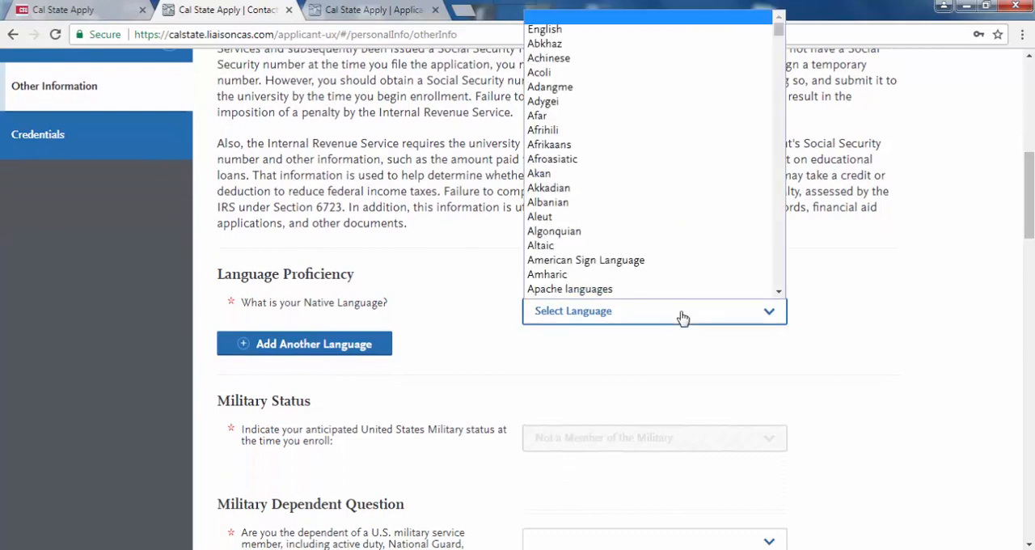
click(606, 32)
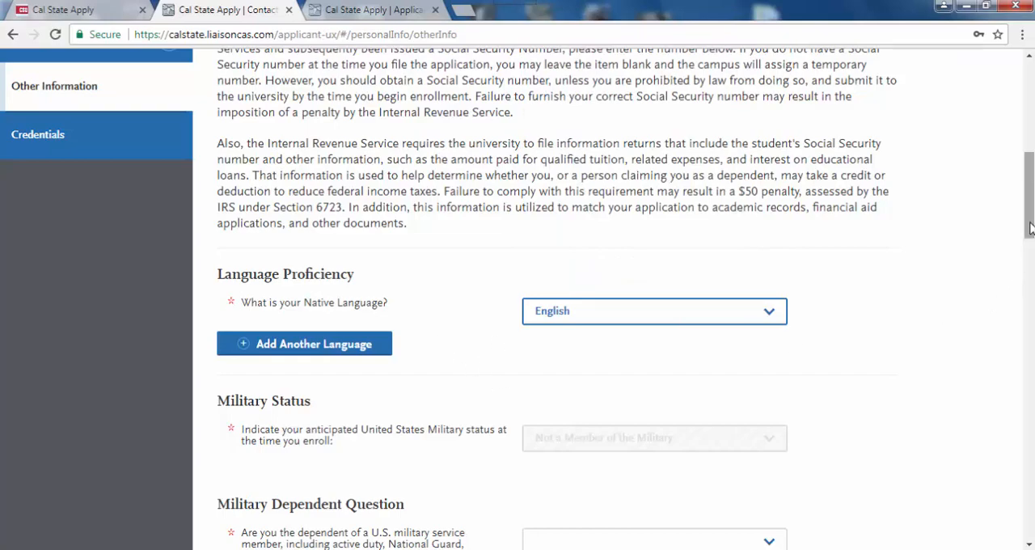
- Answer No to the military dependent question and Yes to being in good standing with the last school attended
drag(1030, 228, 1030, 268)
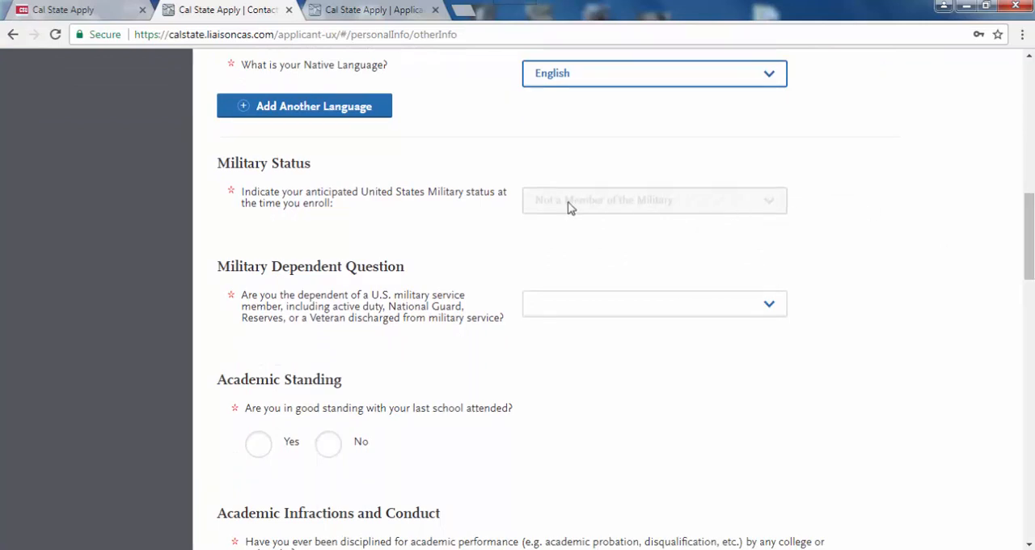
click(780, 312)
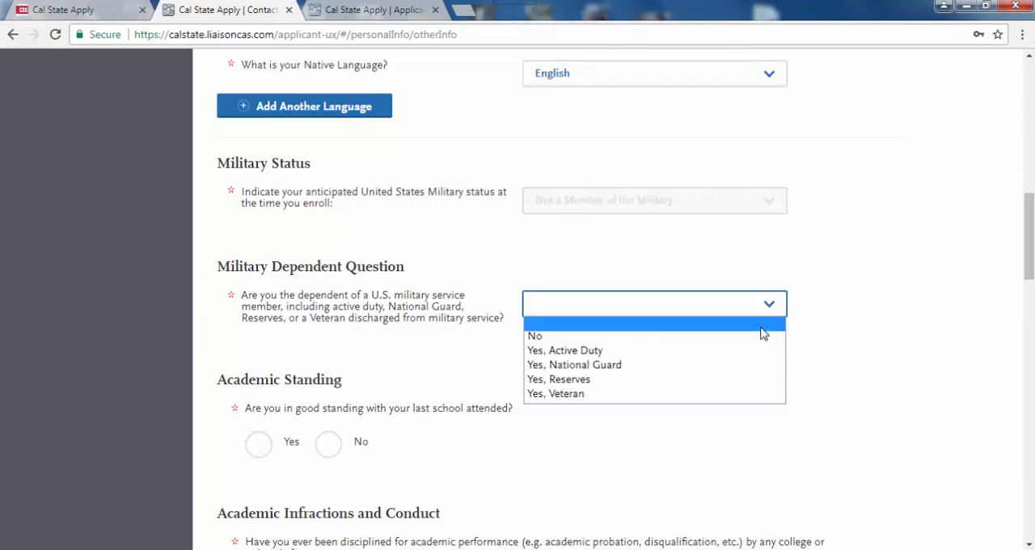
click(760, 337)
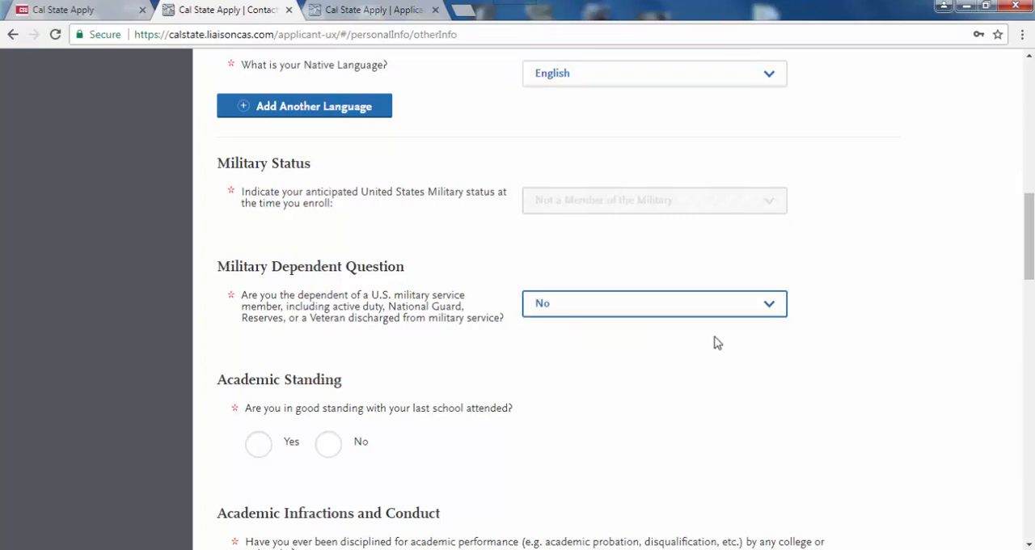
click(259, 444)
- Answer No to all three Academic Infractions and Conduct questions
drag(1030, 263, 1029, 334)
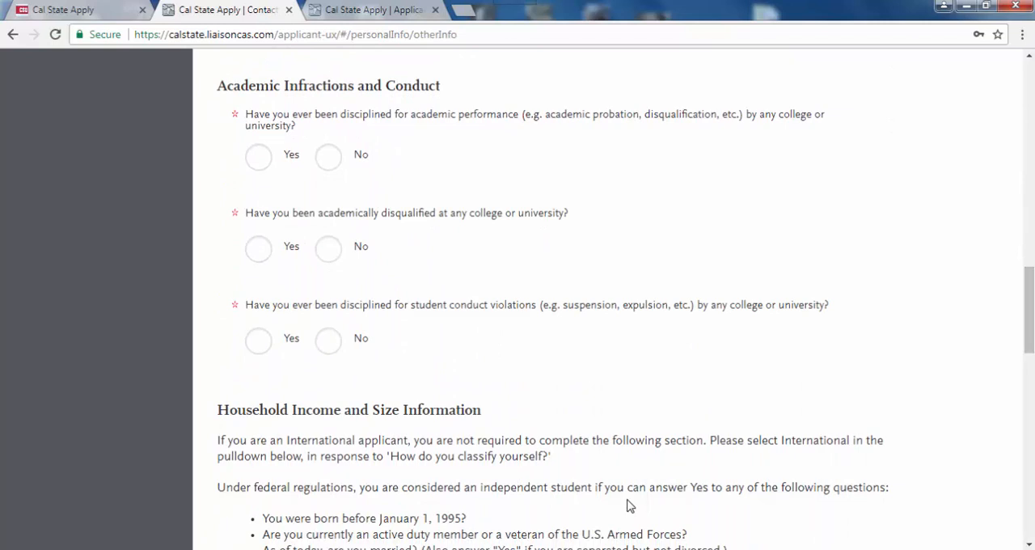
click(328, 161)
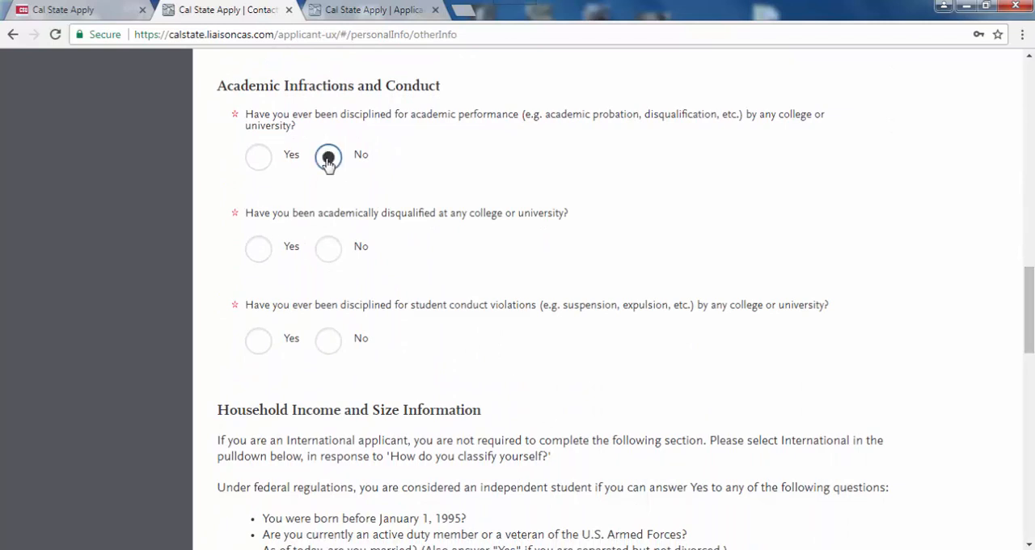
click(330, 251)
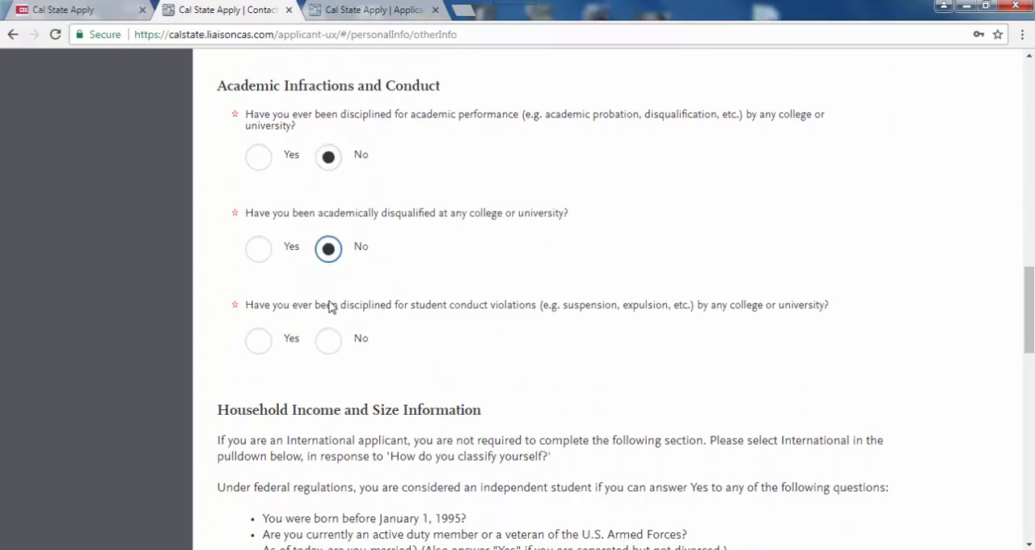
click(330, 341)
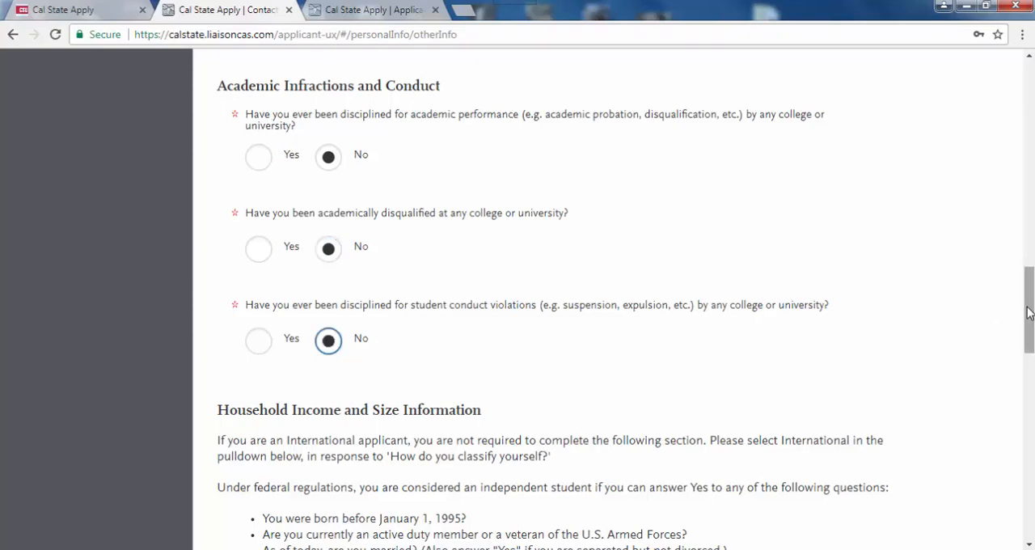
- Classify the applicant as Independent in the Household Income and Size Information section
drag(1030, 313, 1033, 430)
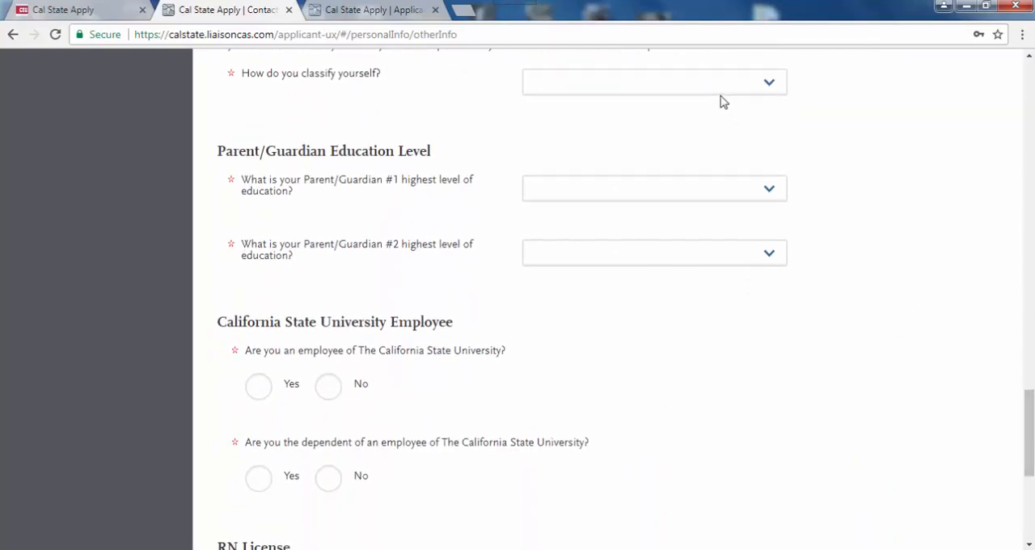
click(747, 87)
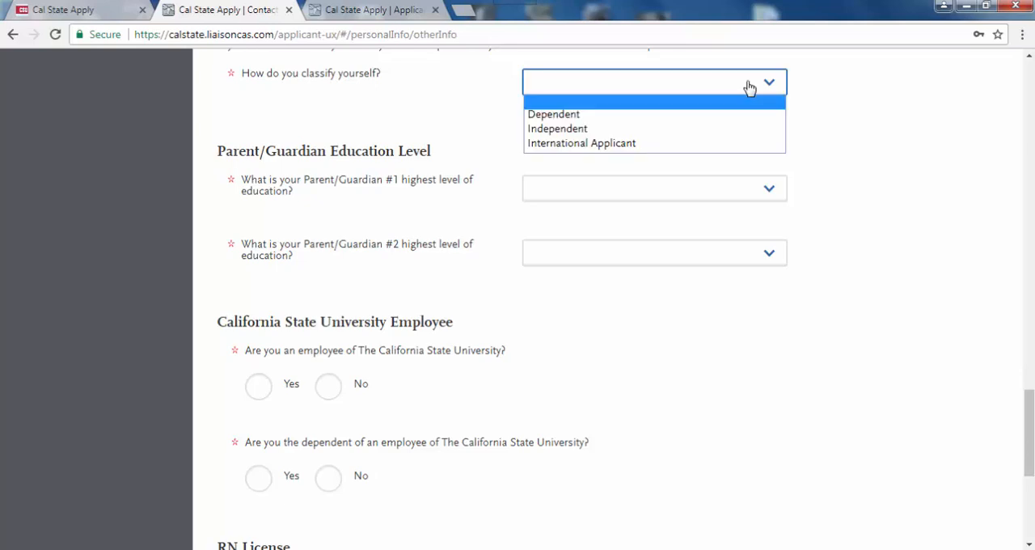
click(736, 131)
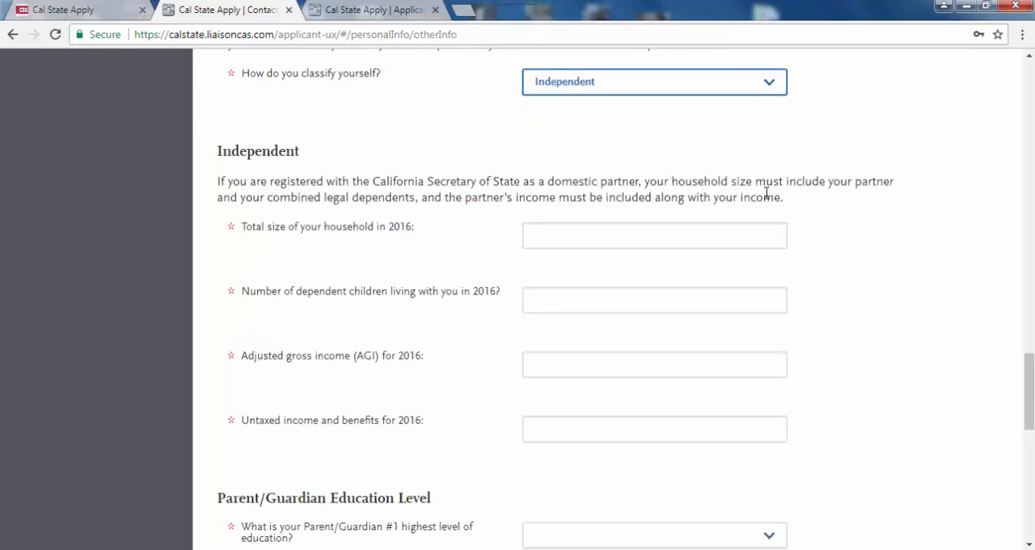
- Enter the 2016 household details: household size 2, 0 dependent children, adjusted gross income 10000 and untaxed income 0
click(738, 234)
text(2)
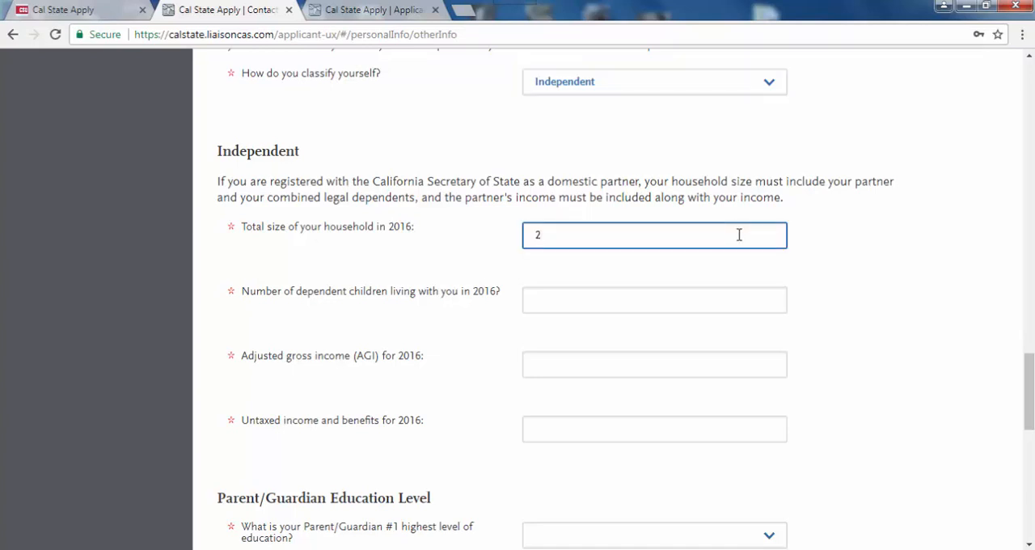
click(661, 294)
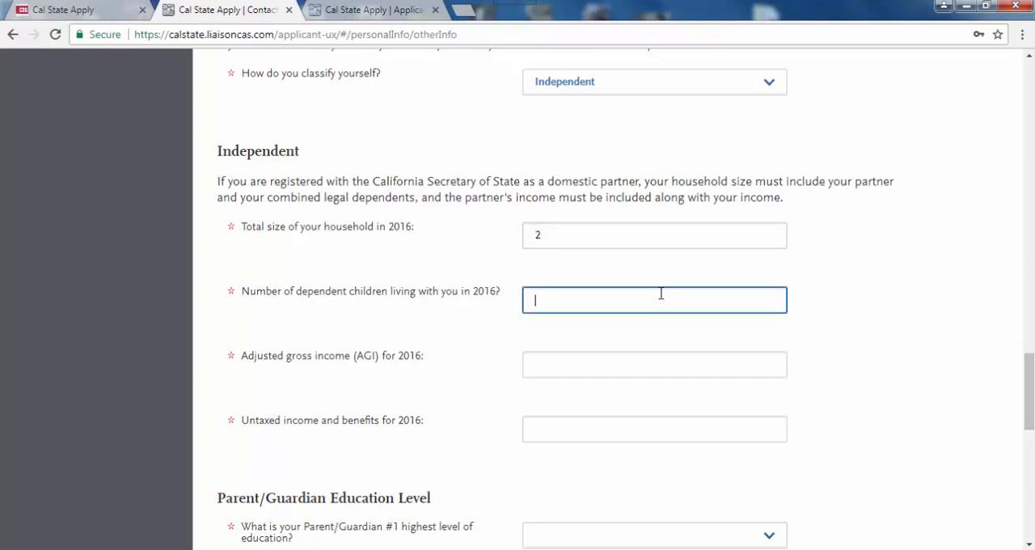
text(0)
click(625, 366)
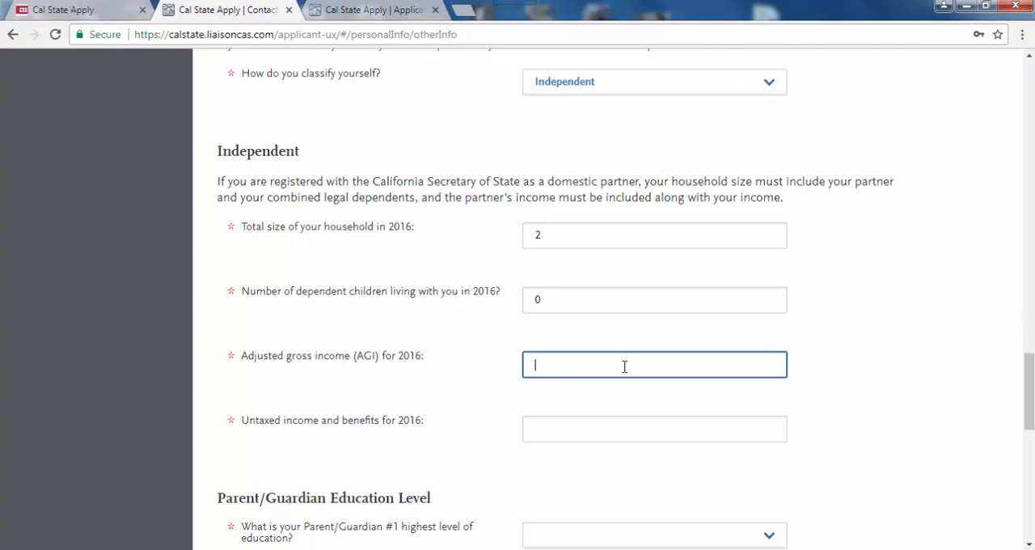
text(10000)
click(563, 428)
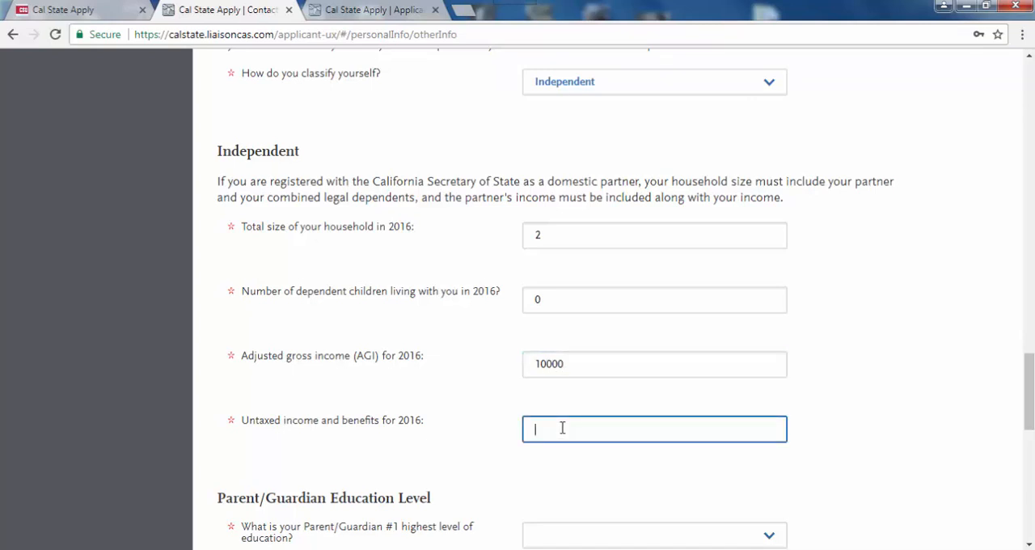
text(0)
- Set Parent/Guardian #1's highest education level to High School Graduate and Parent/Guardian #2's to Does not apply
drag(1029, 422, 1032, 470)
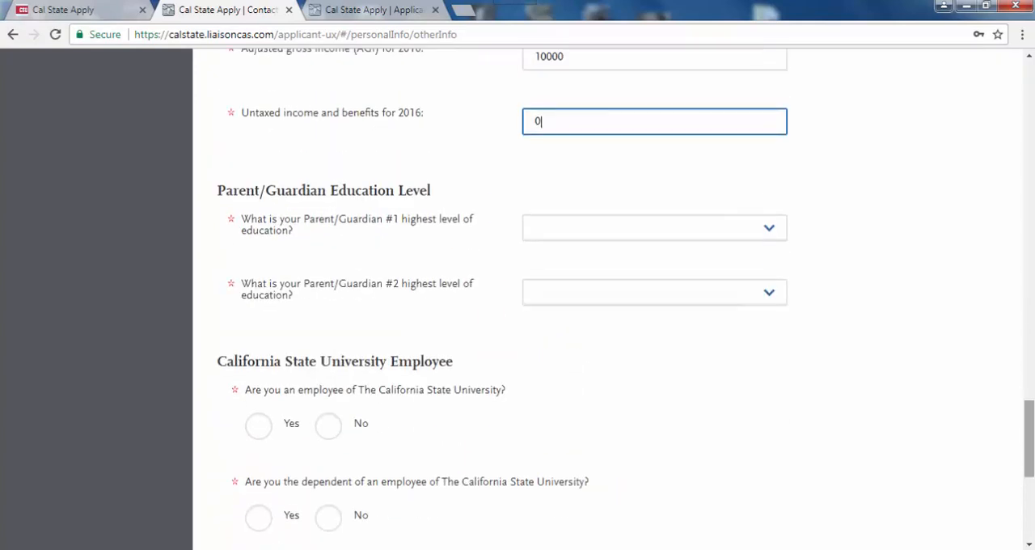
click(770, 229)
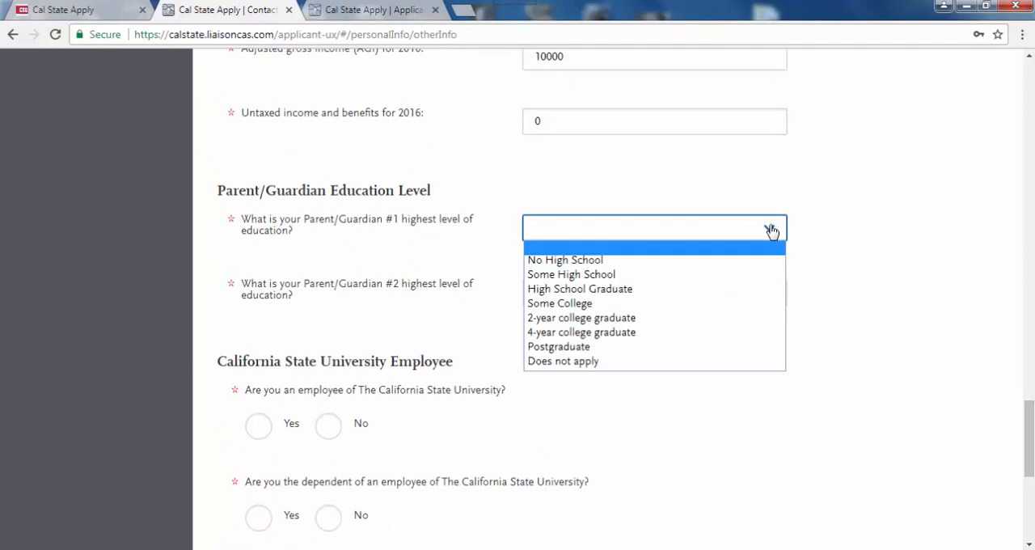
click(707, 289)
click(768, 294)
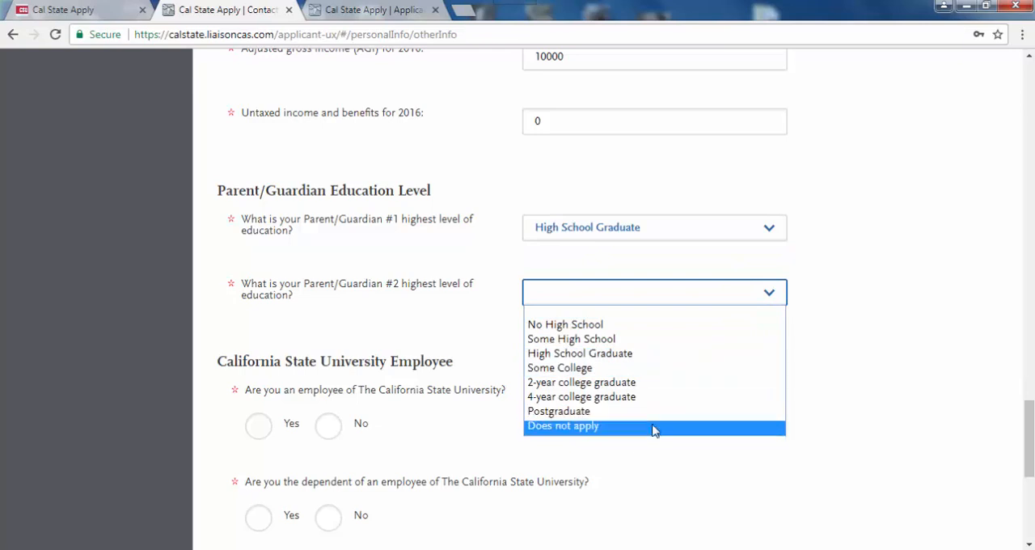
click(654, 426)
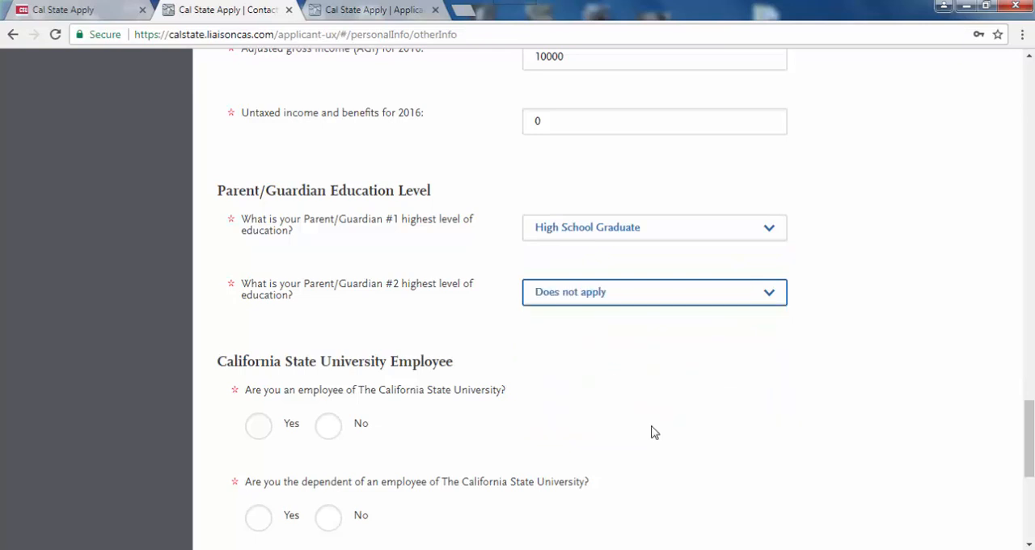
- Answer No to being an employee of The California State University
click(258, 427)
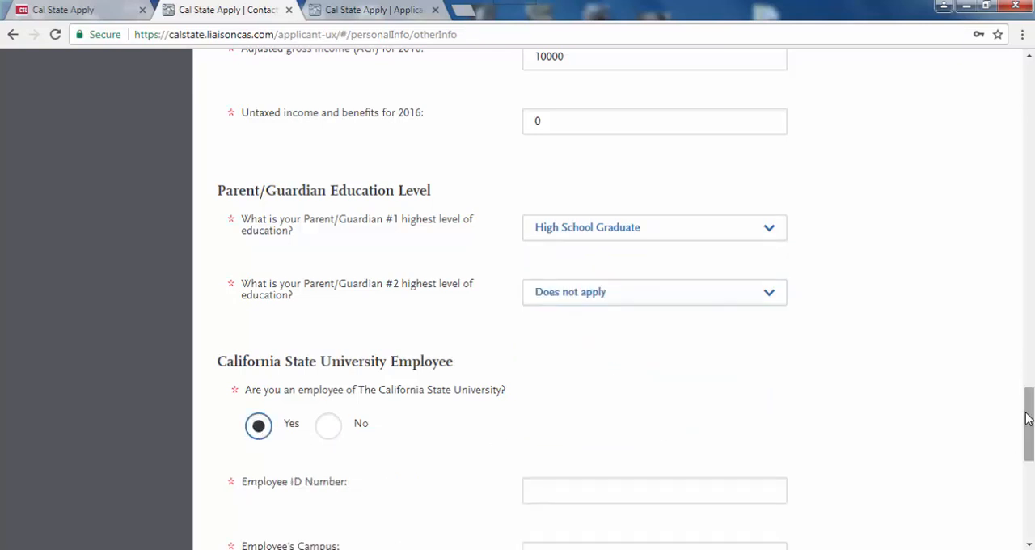
drag(1029, 412, 1031, 440)
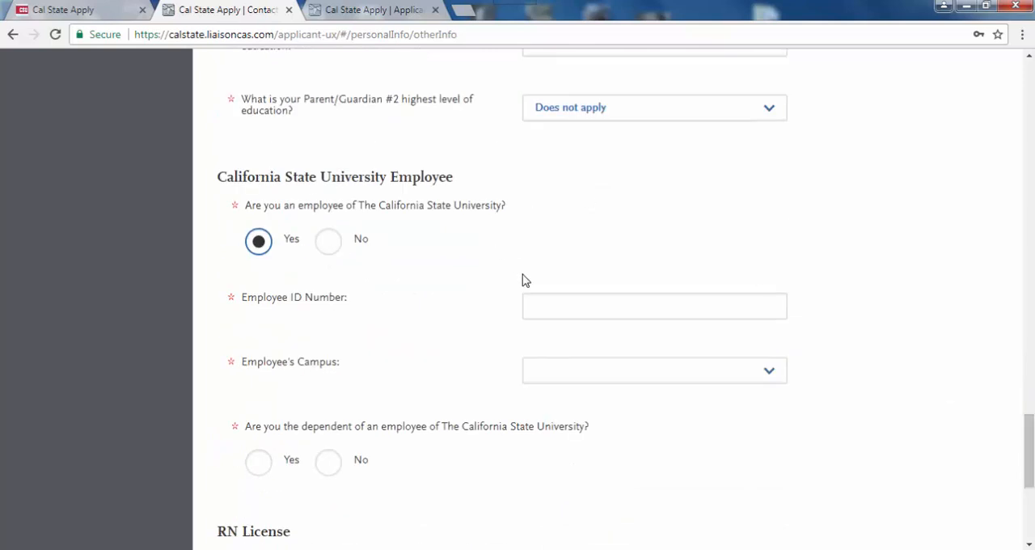
click(330, 247)
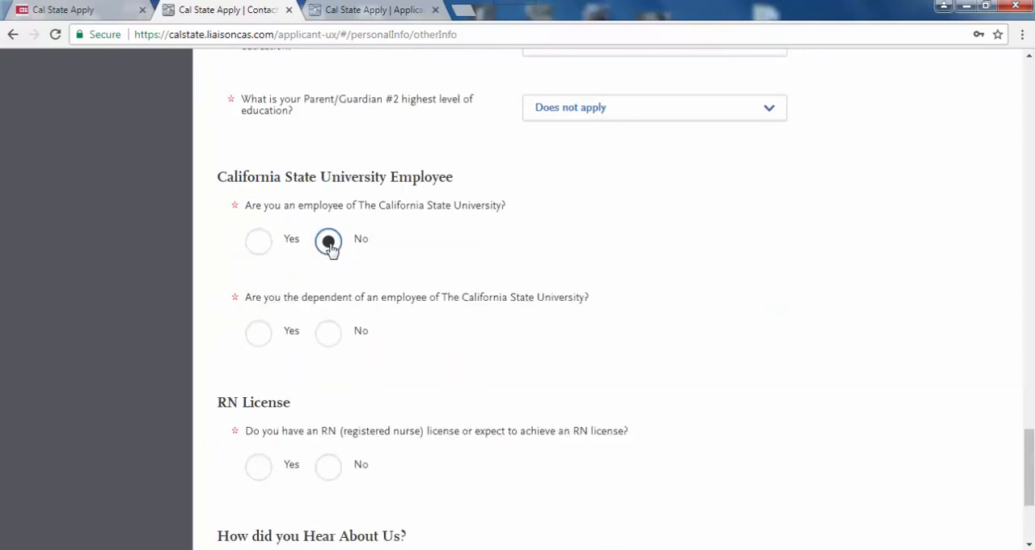
- Answer No to being a dependent of a California State University employee and No to having or expecting an RN license
click(328, 341)
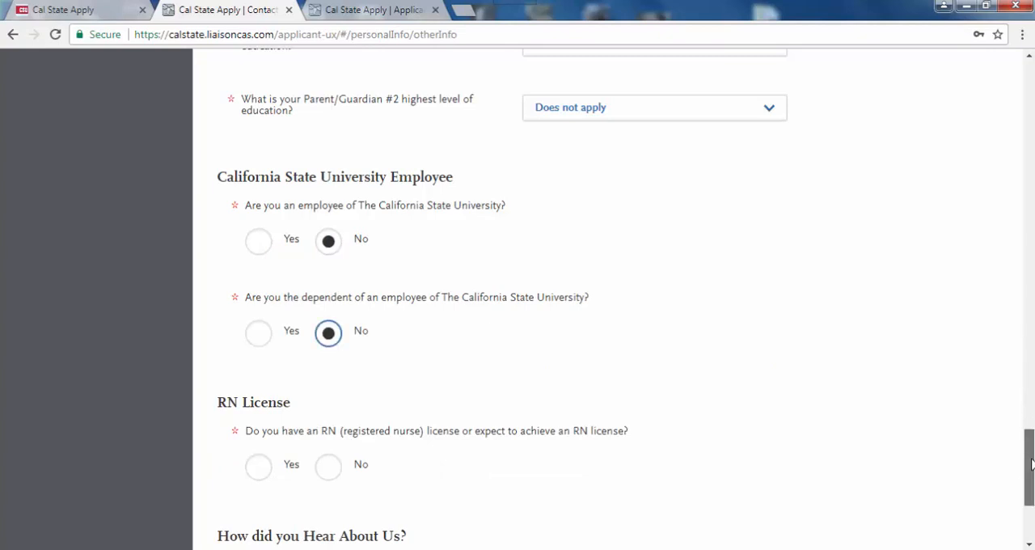
scroll(1032, 463, down, 2)
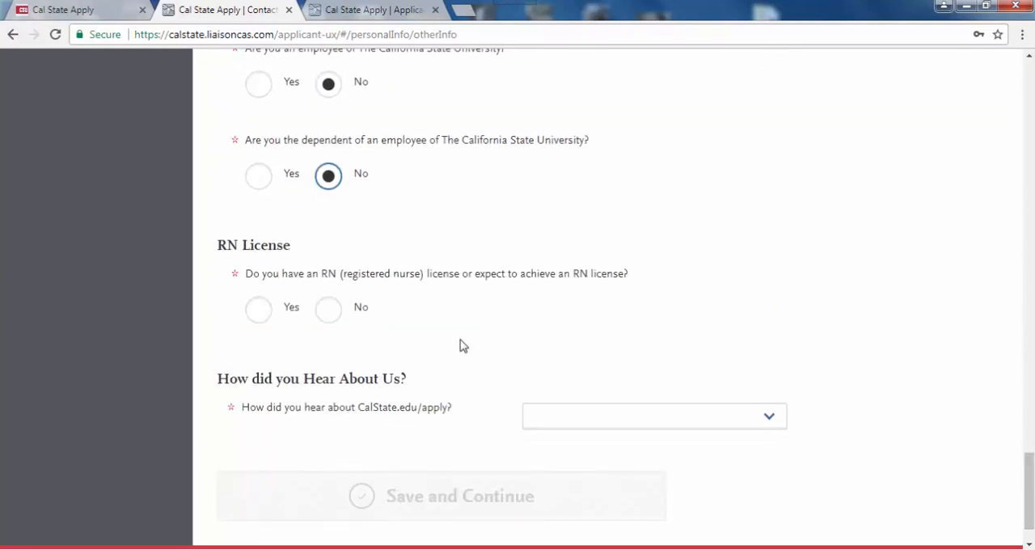
click(329, 312)
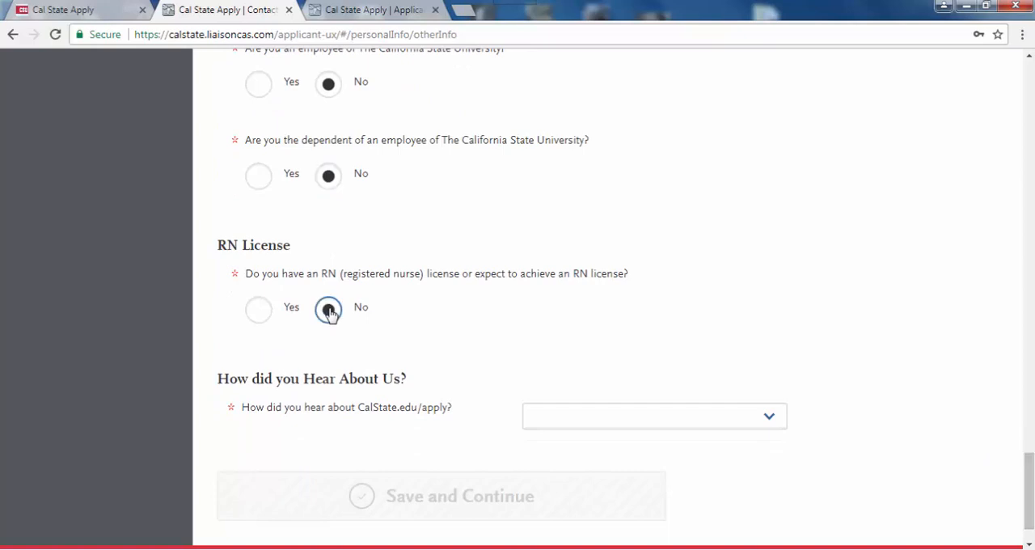
- Choose Search Engine as how the applicant heard about CalState.edu/apply, save Other Information and continue to the next section
click(660, 418)
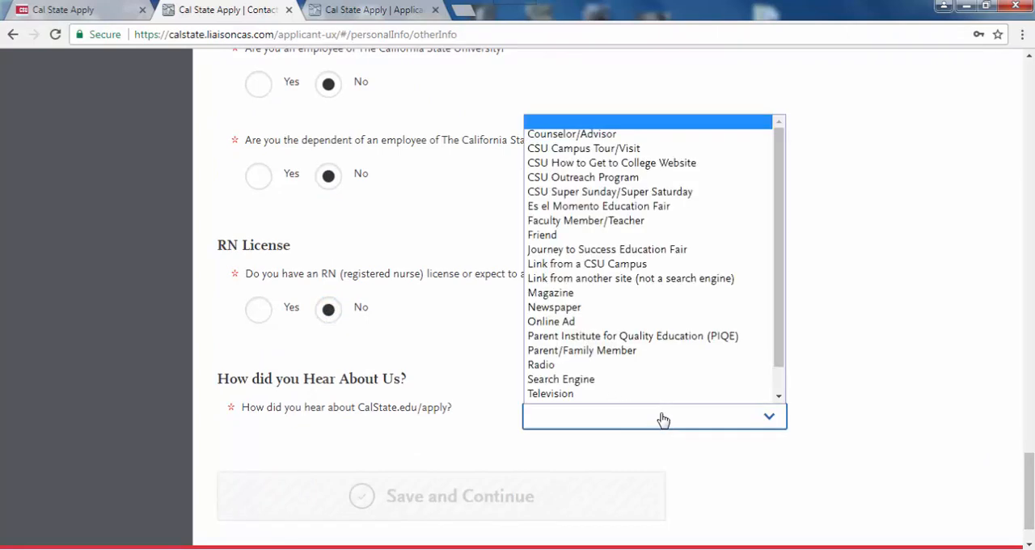
click(626, 379)
click(451, 493)
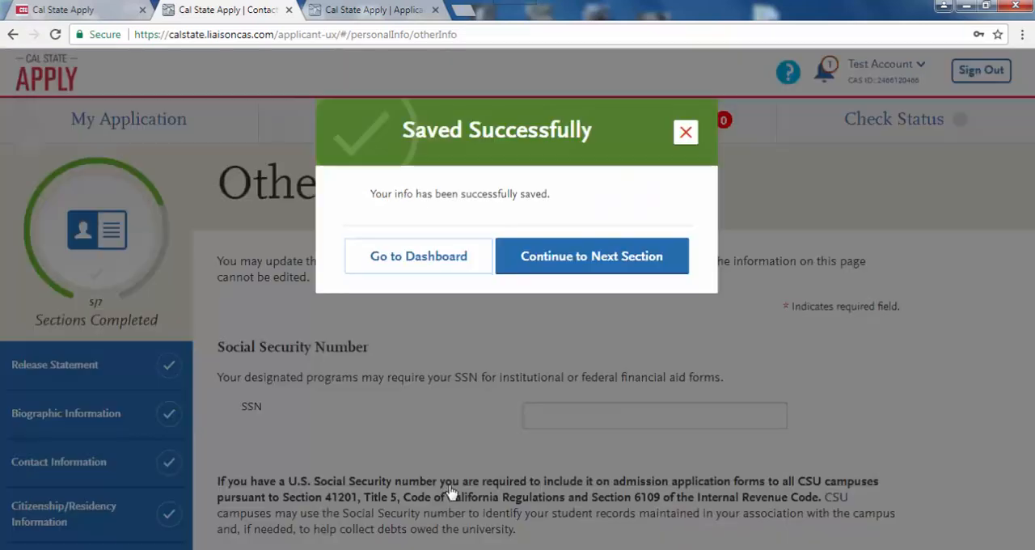
click(575, 257)
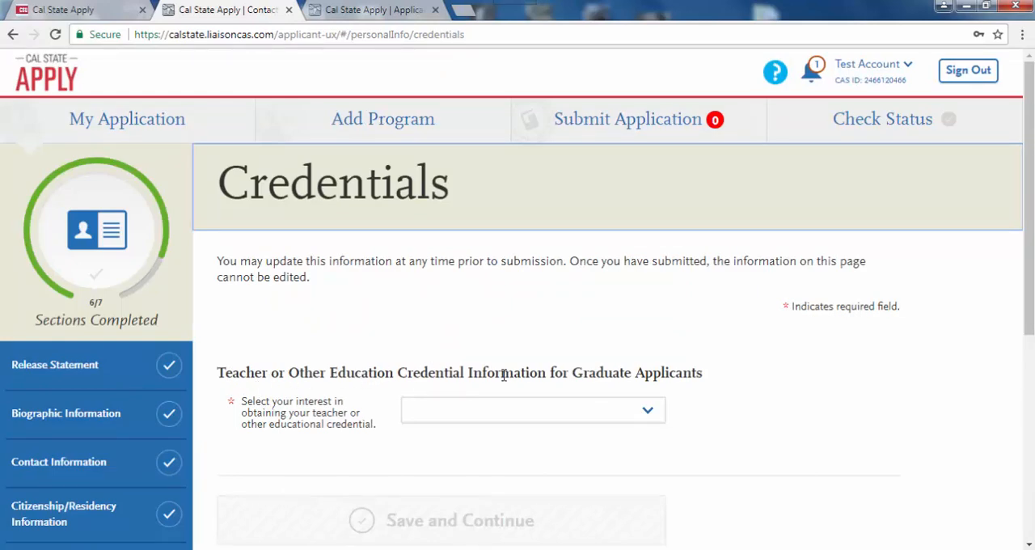
- Set the teacher or other educational credential interest to Not interested in a credential program, save it and continue to the next section
drag(1029, 313, 1029, 323)
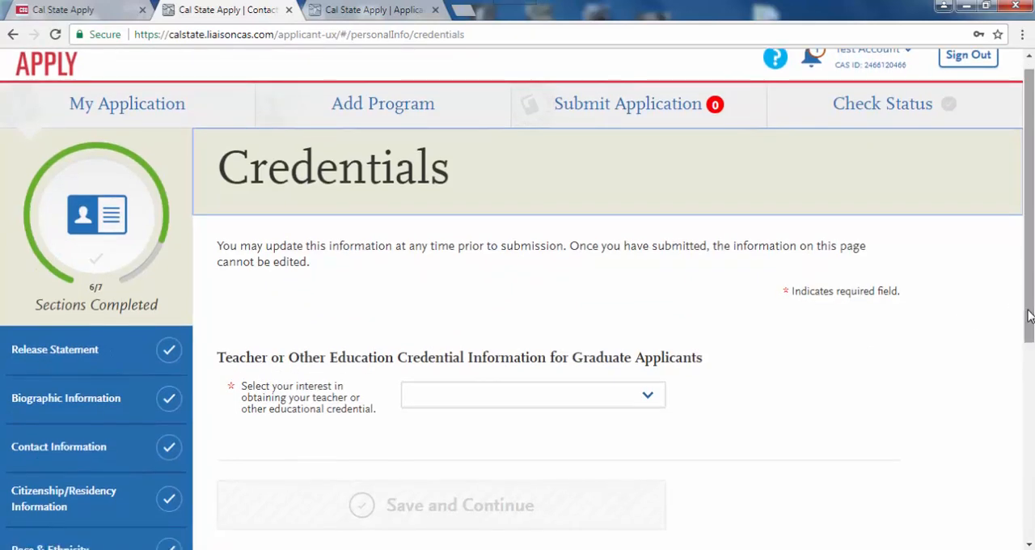
click(653, 399)
click(624, 429)
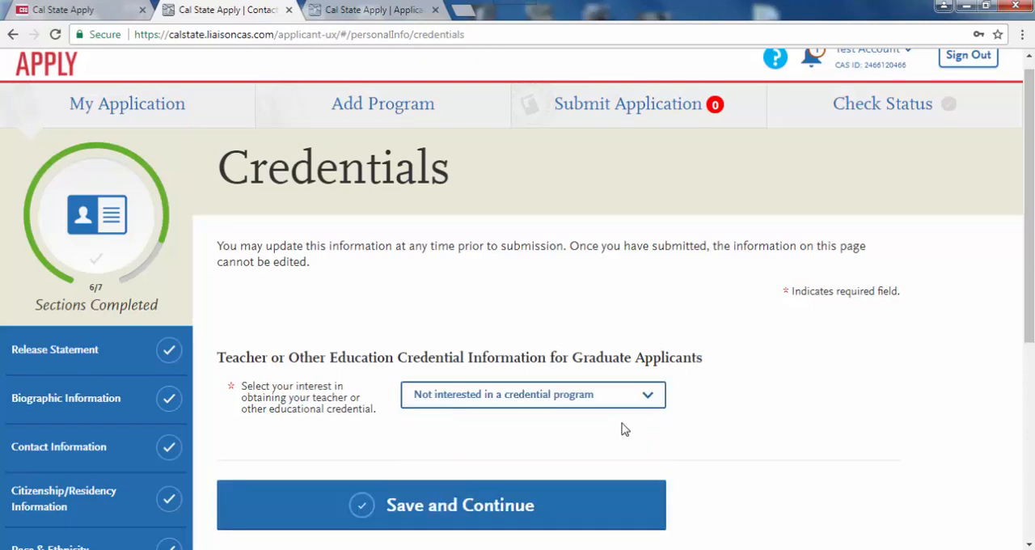
drag(1030, 323, 1031, 396)
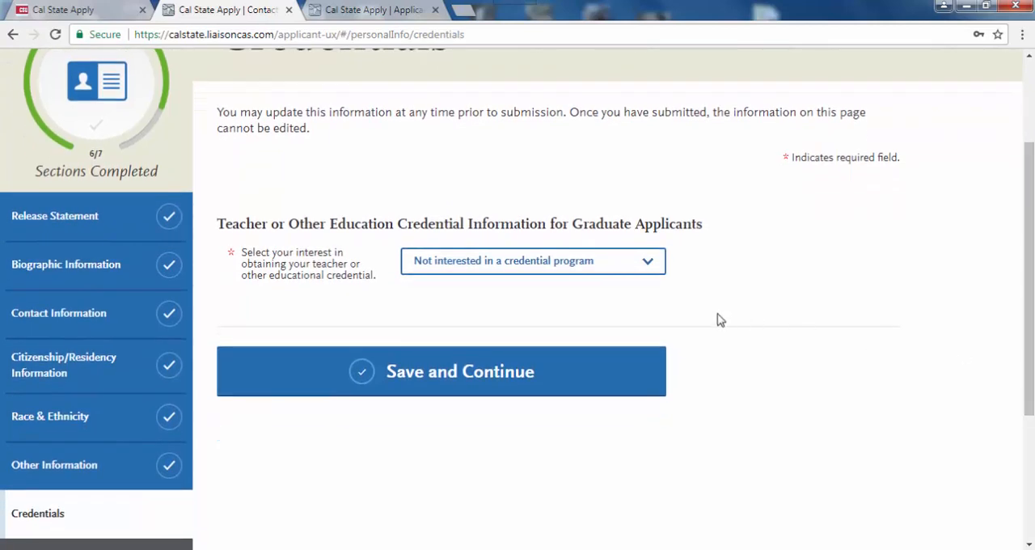
click(450, 368)
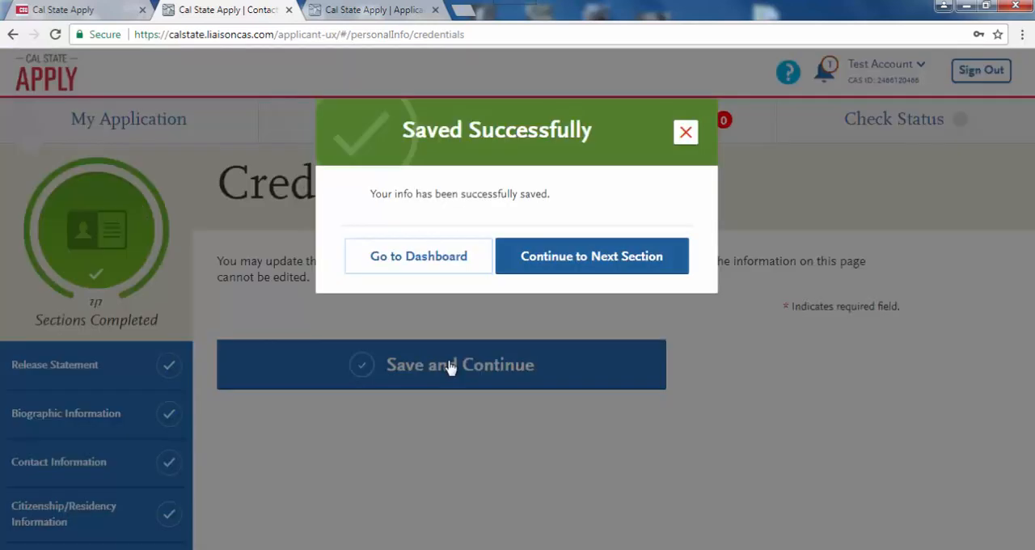
click(539, 255)
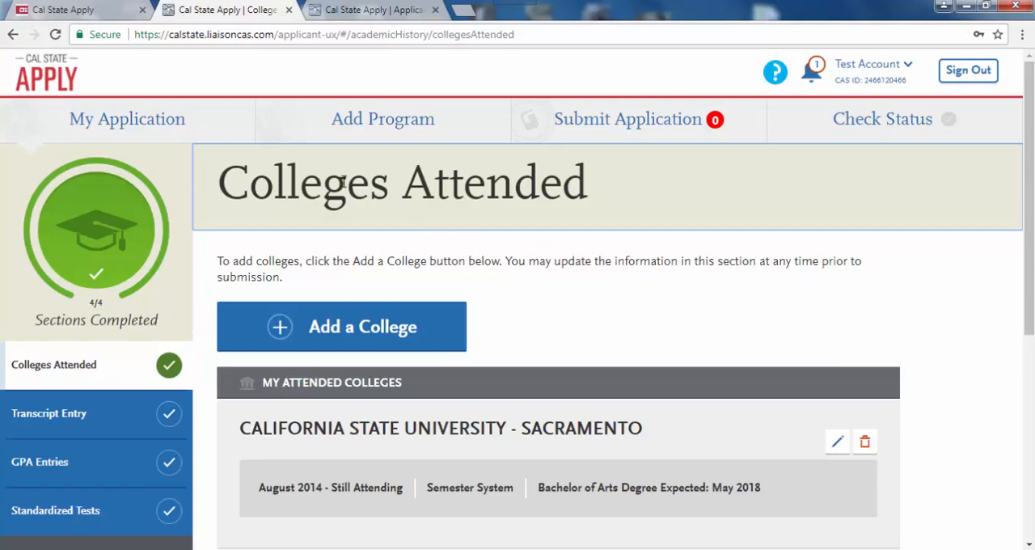
- Return to the My Application dashboard and open Supporting Information to show its list of sections
click(165, 117)
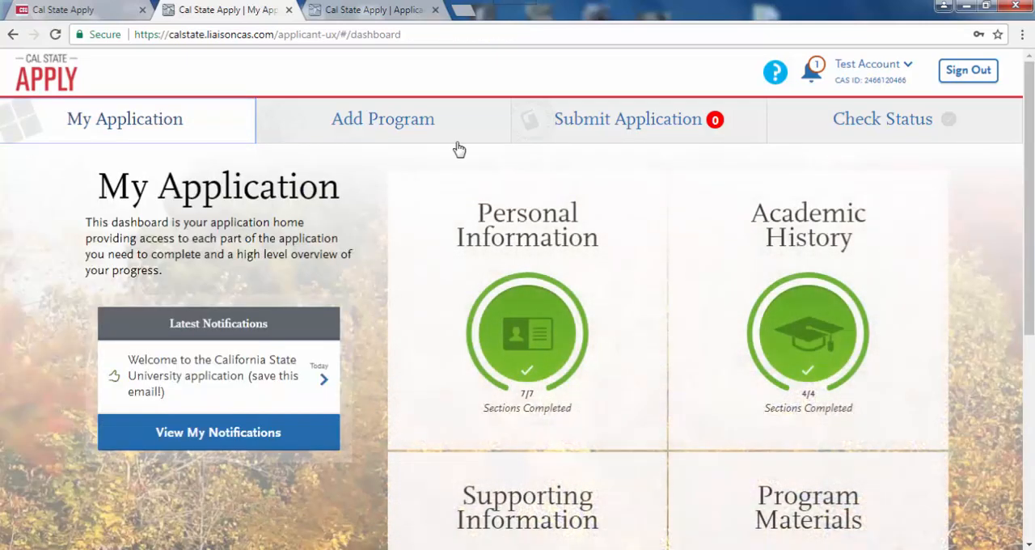
scroll(1021, 273, down, 2)
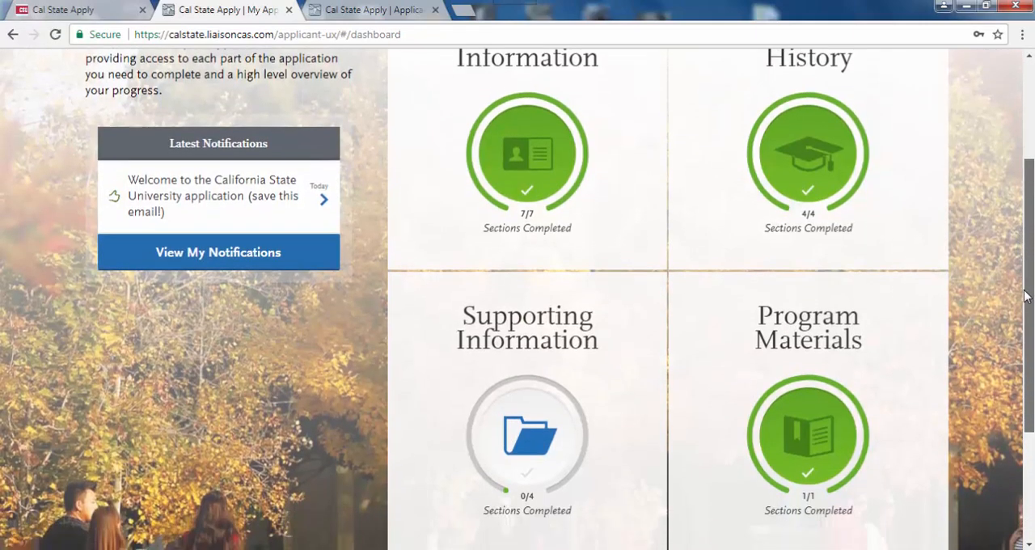
click(564, 418)
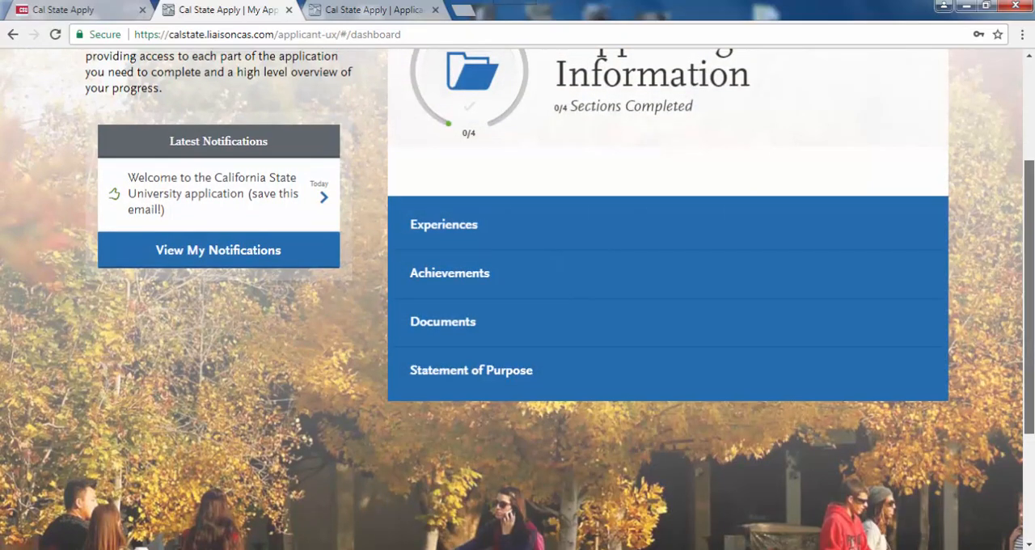
scroll(1016, 346, up, 2)
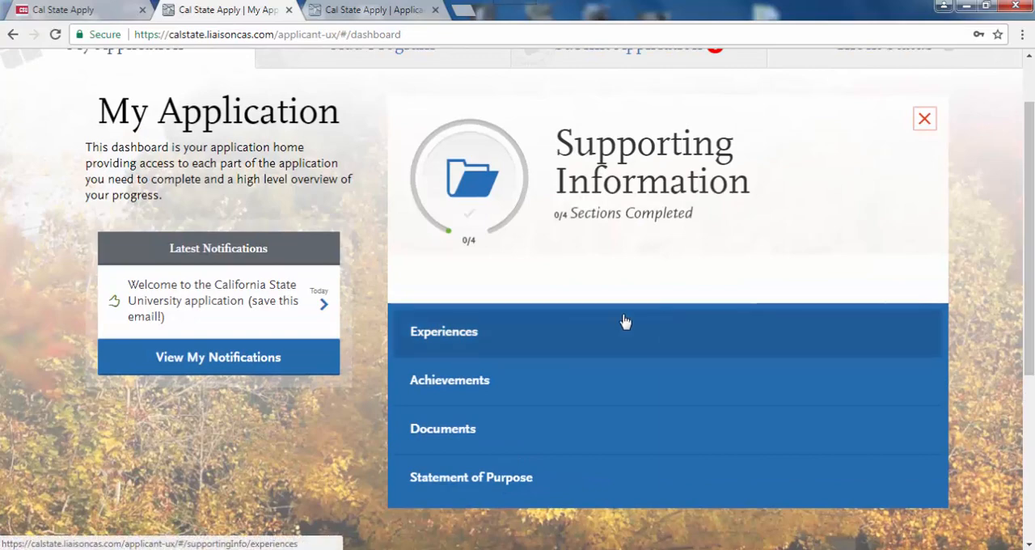
- Open the Experiences section, look at the form for adding an experience, and opt not to add any experiences
click(471, 340)
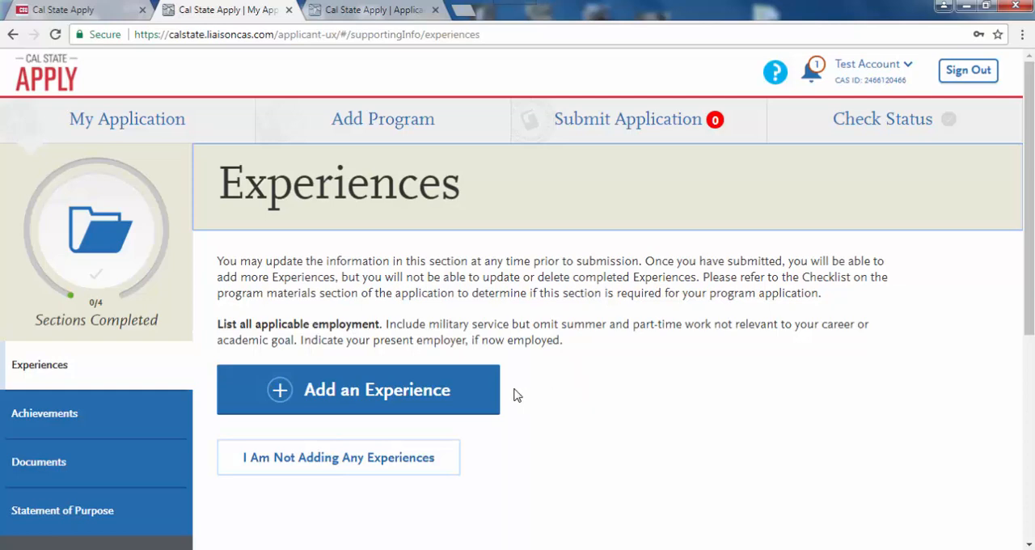
click(417, 404)
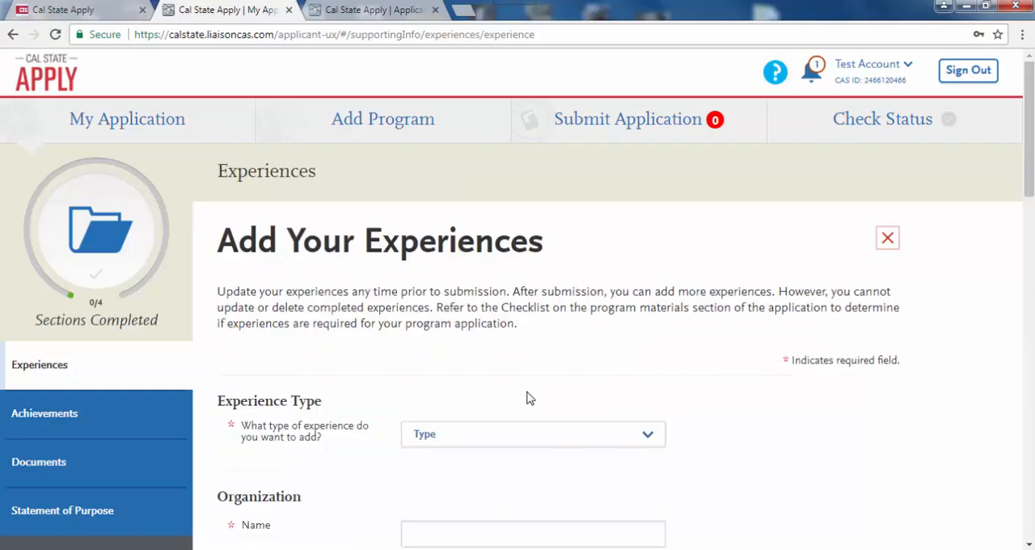
click(887, 240)
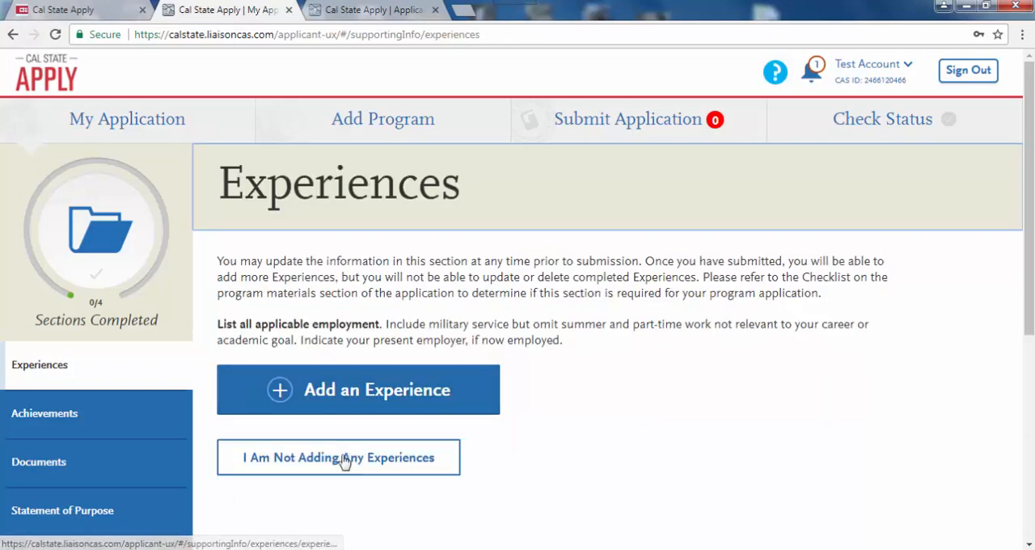
click(340, 461)
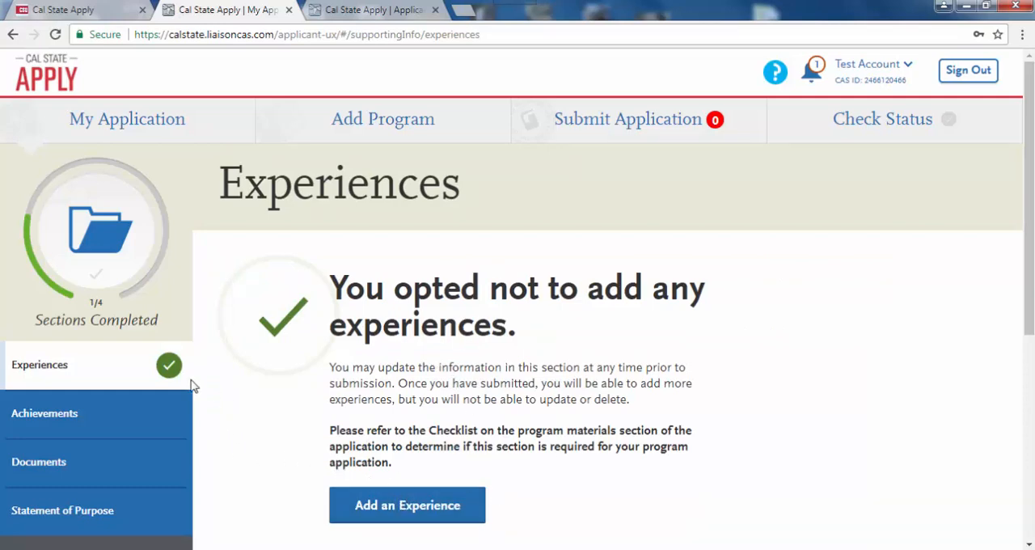
- Open the Achievements section, look at the form for adding an achievement, and opt not to add any achievements
click(135, 419)
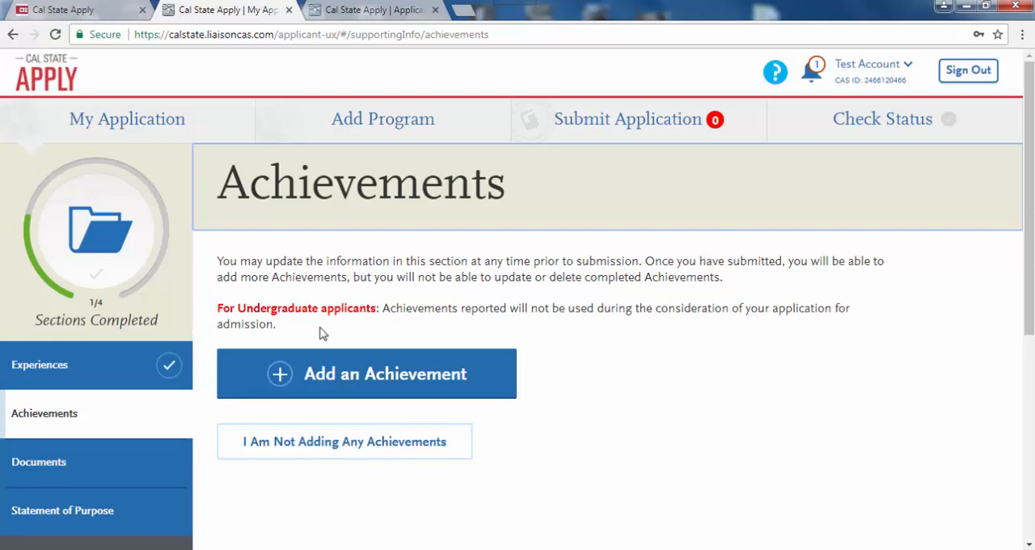
click(375, 380)
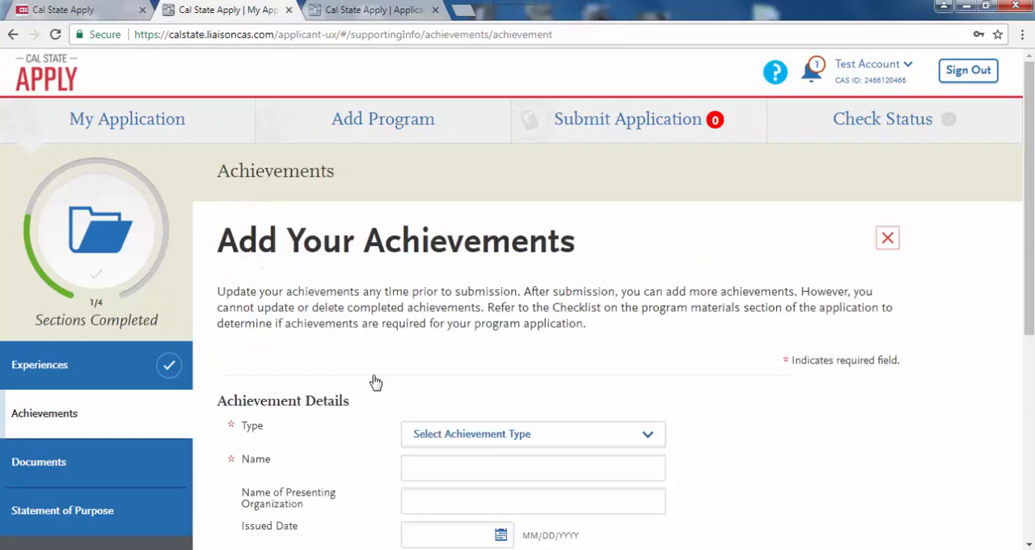
click(887, 238)
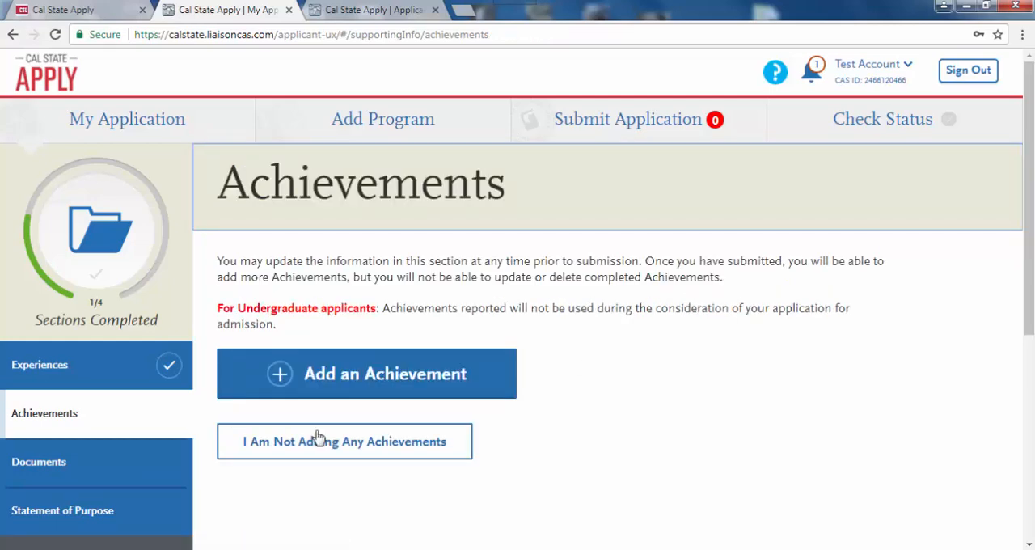
click(300, 453)
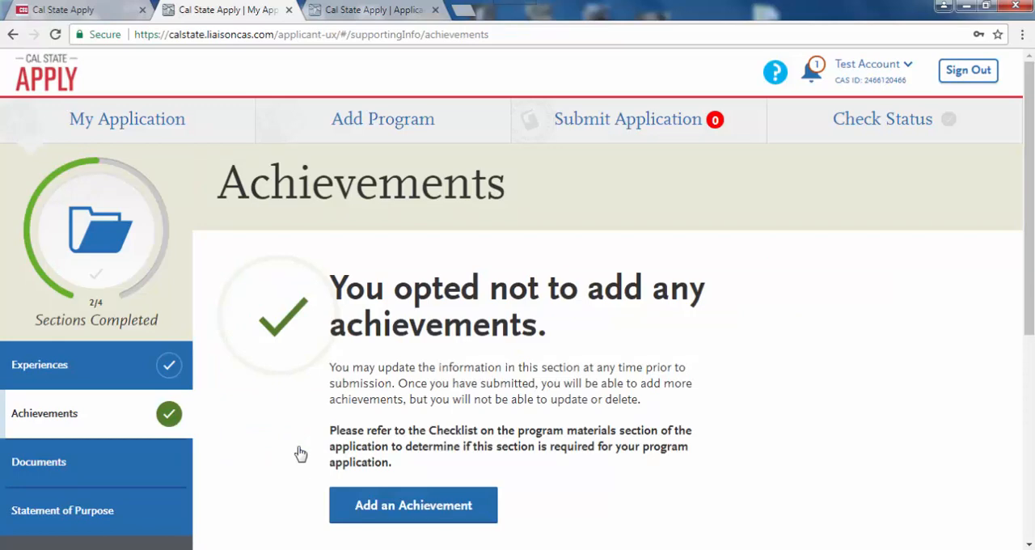
- Open the Documents section, review the upload instructions and document types, and opt not to add any documents
click(126, 475)
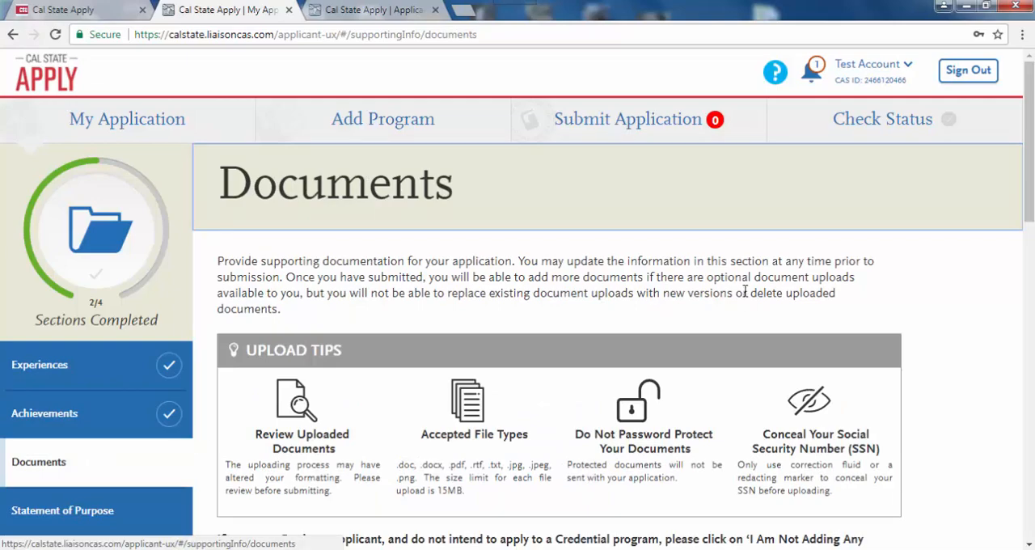
scroll(1032, 238, down, 2)
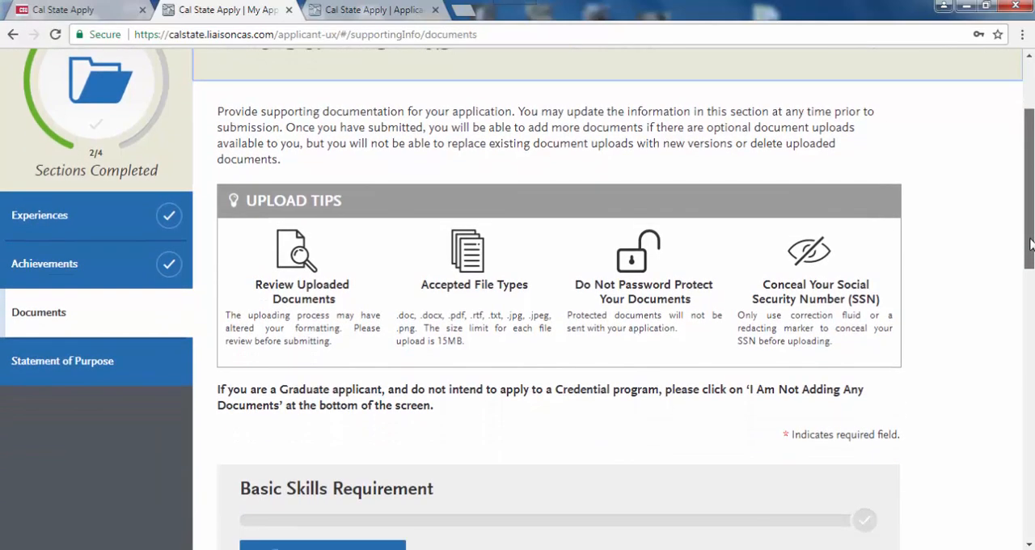
drag(1032, 244, 1031, 248)
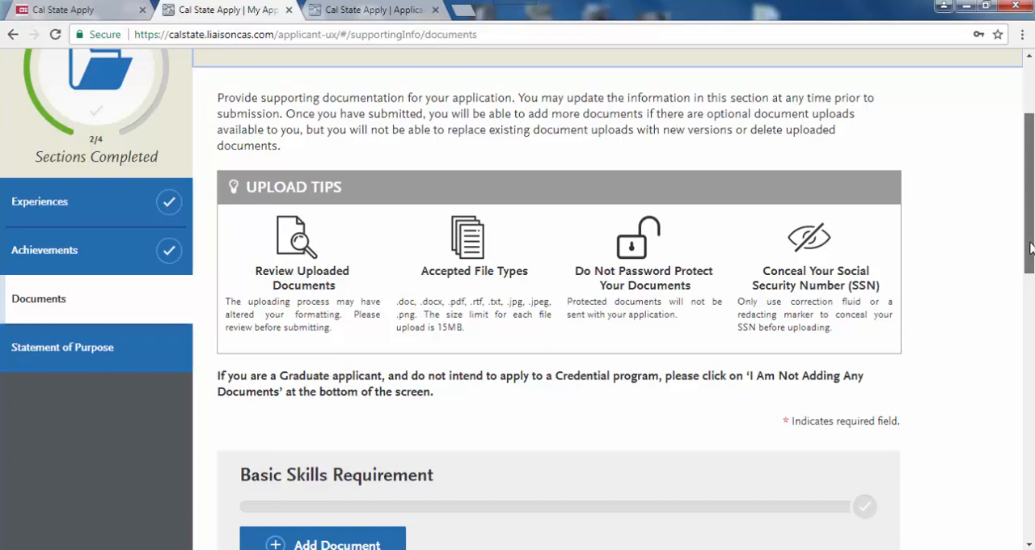
drag(1031, 247, 1031, 287)
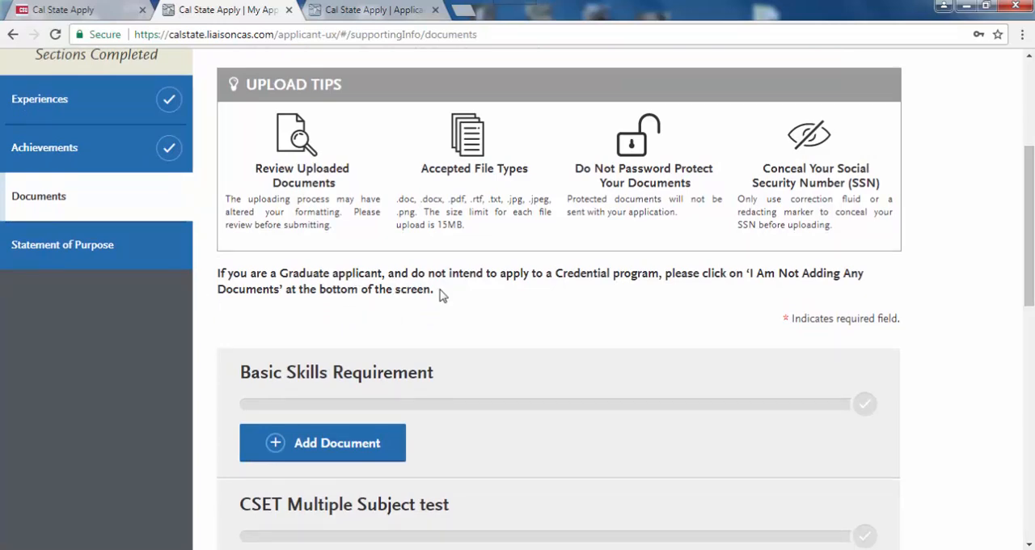
drag(1031, 247, 1033, 482)
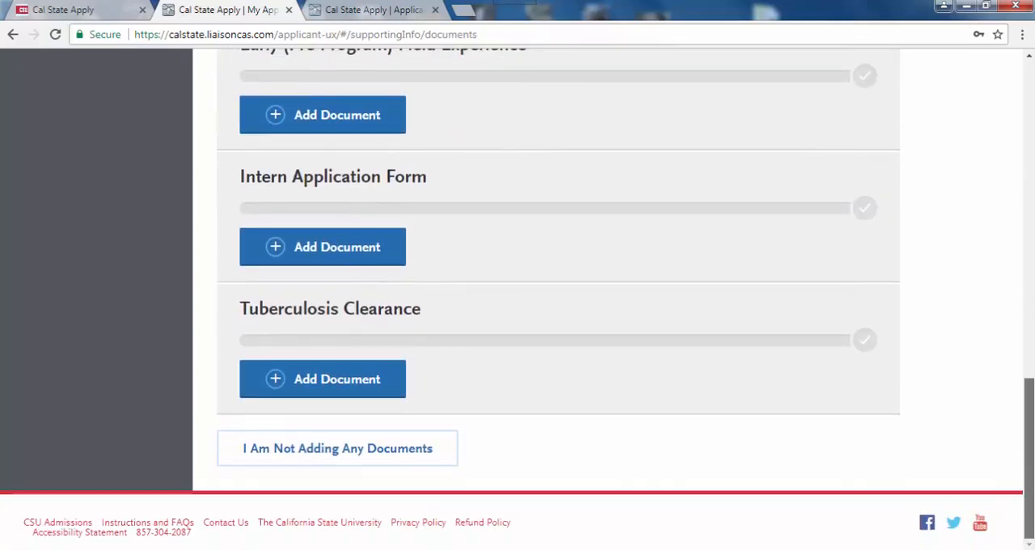
click(348, 460)
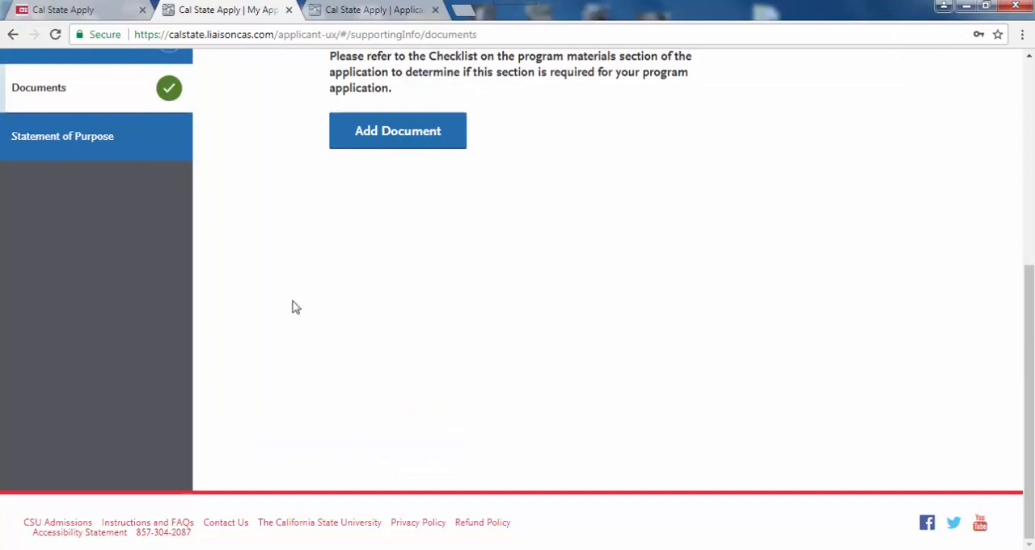
- Enter "This is where I enter my statement of purpose." in the Statement of Purpose section and save it
click(129, 138)
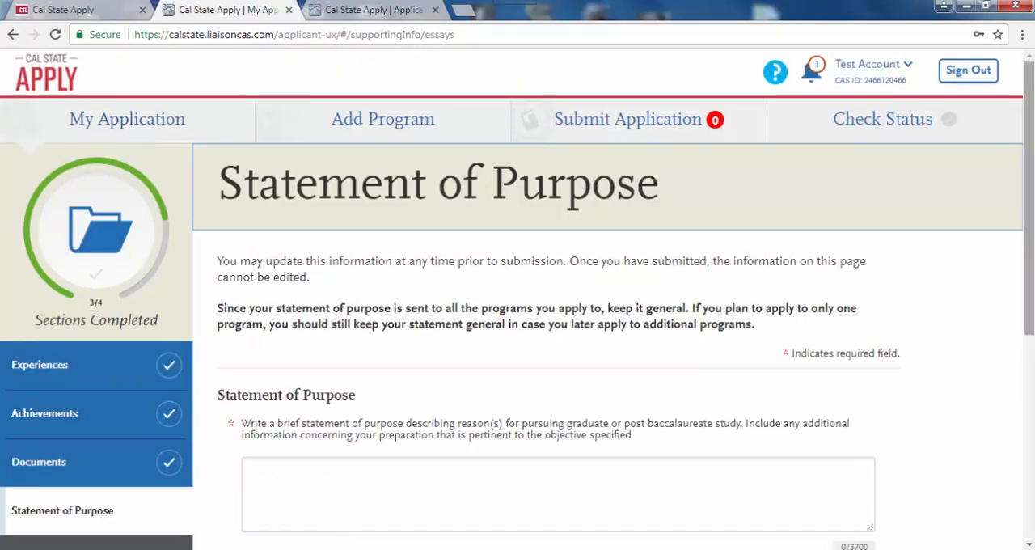
drag(1032, 248, 1030, 291)
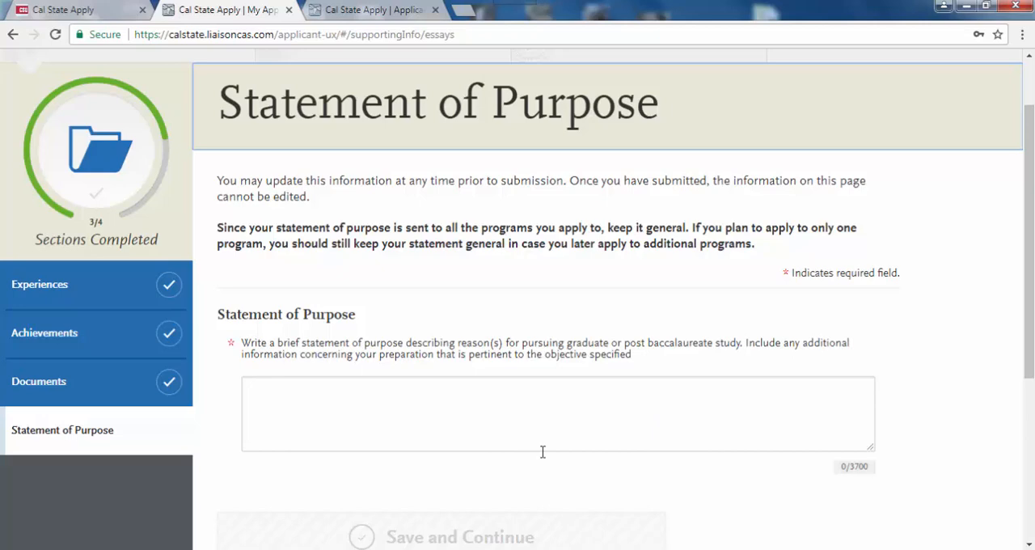
click(257, 392)
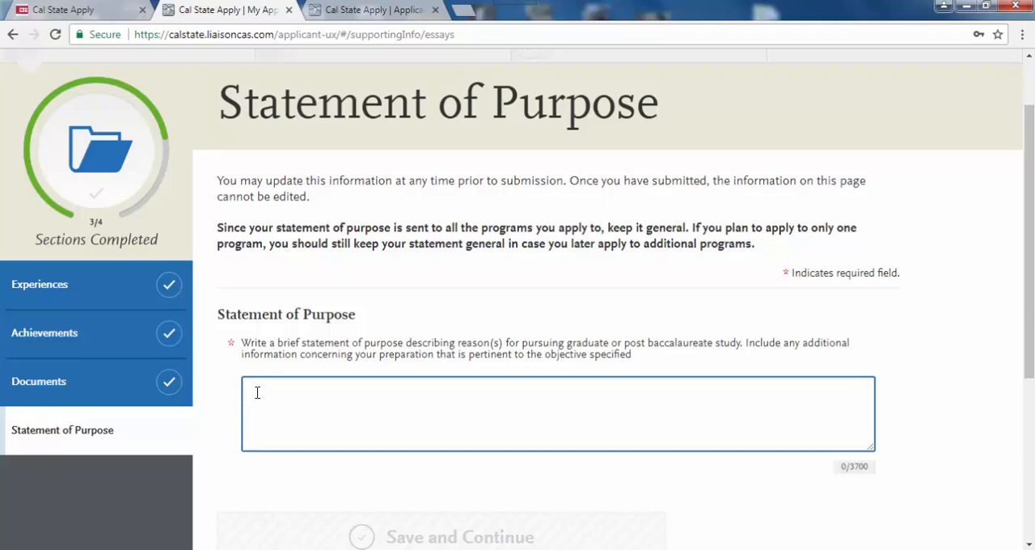
text(This is)
text(I)
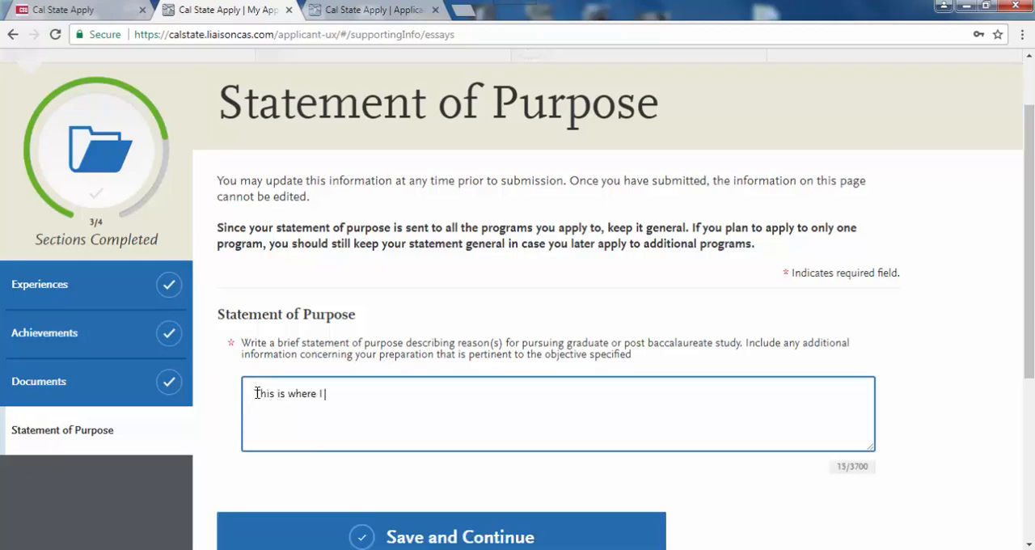
text( enter my statement of purpose.)
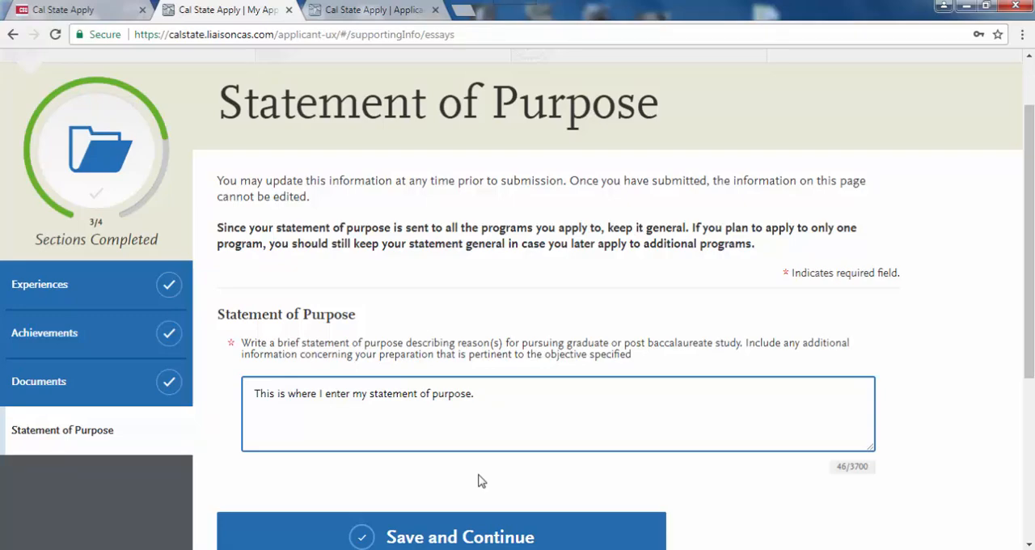
click(476, 536)
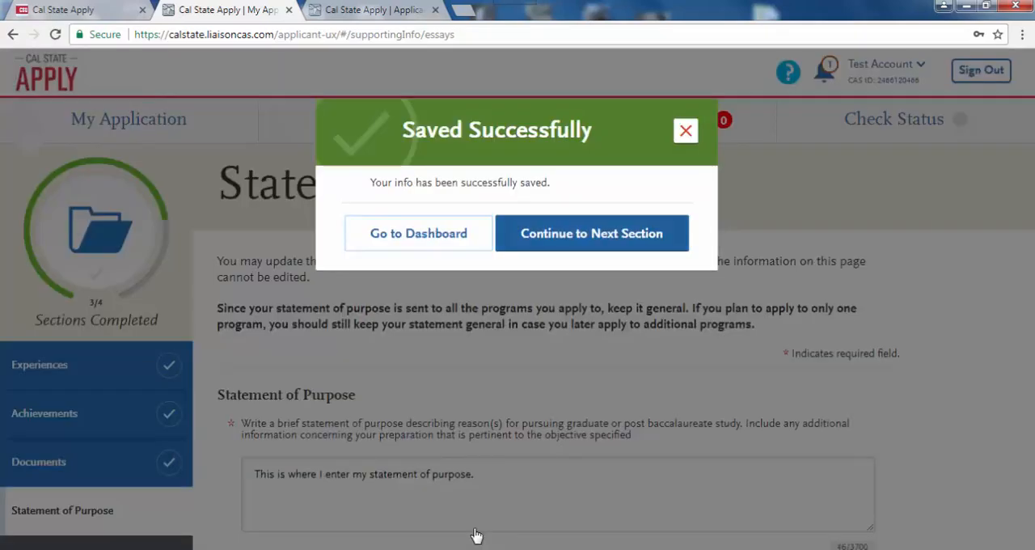
- Continue to the next section and review the Child Development program's description and program details
click(562, 247)
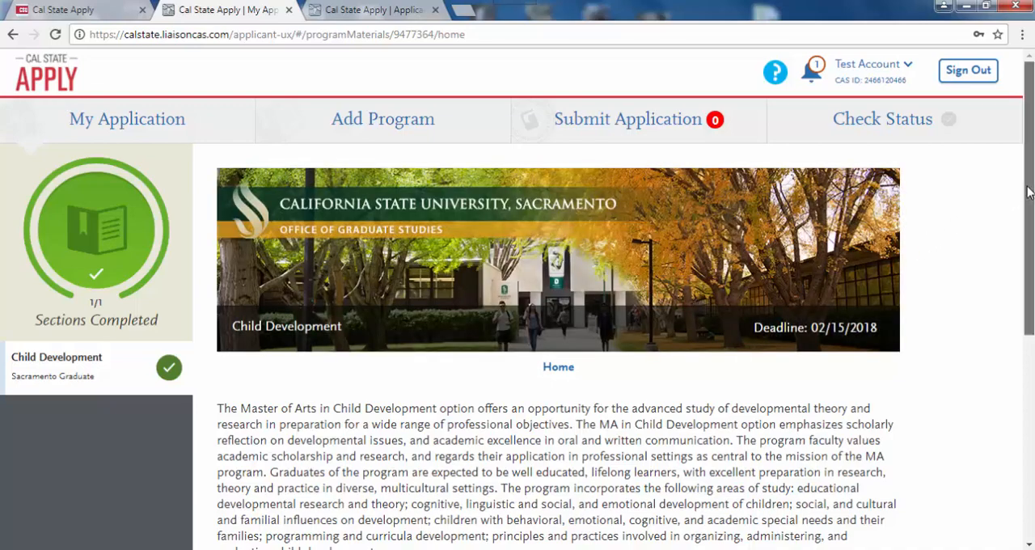
drag(1029, 192, 1032, 319)
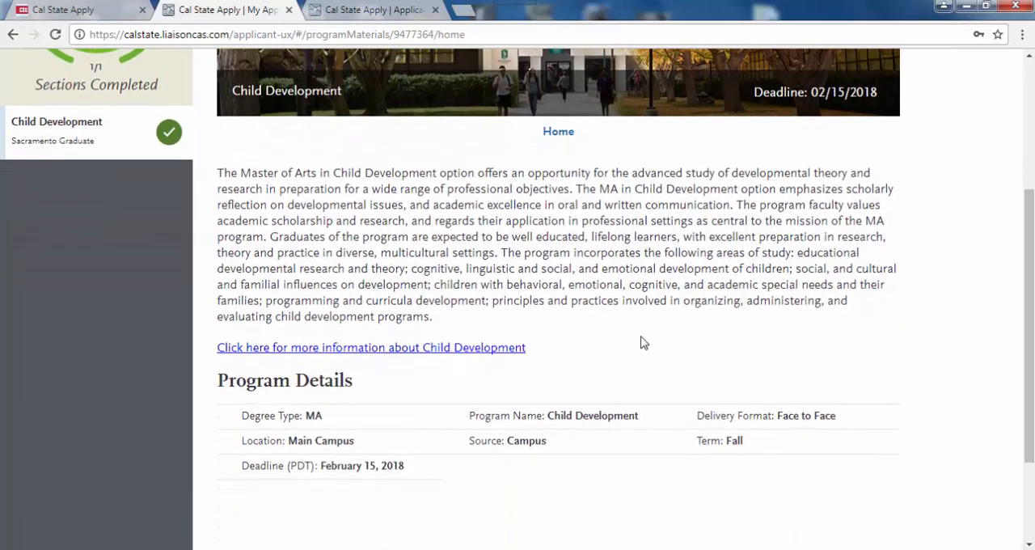
drag(1030, 316, 1031, 193)
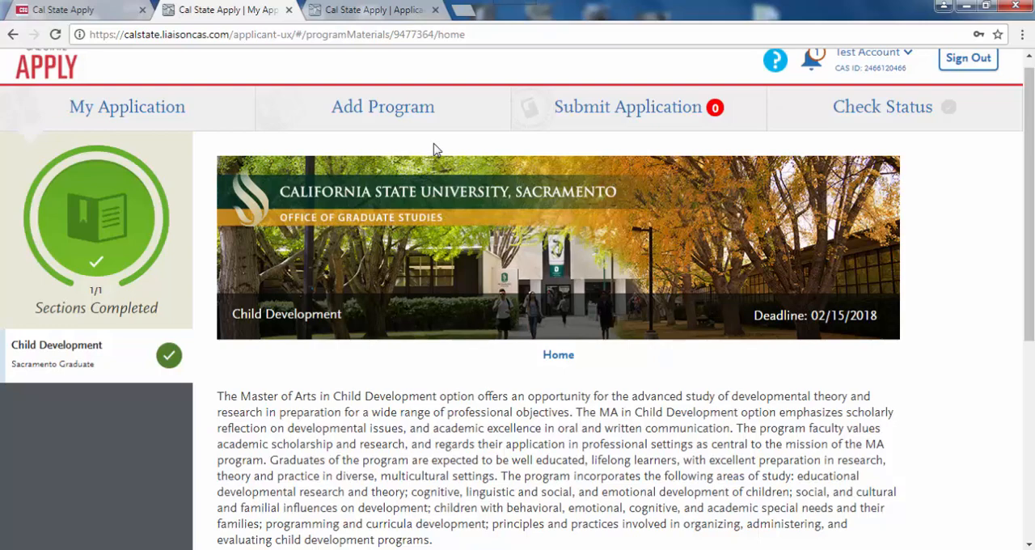
- Go to the application submission page and start submitting the Sacramento Graduate Child Development application
click(650, 108)
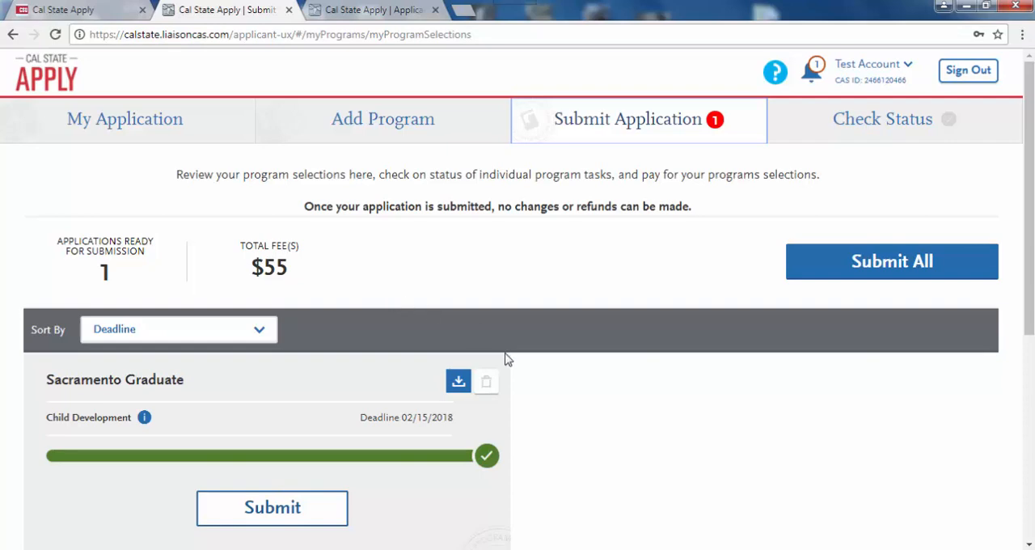
scroll(1030, 326, down, 2)
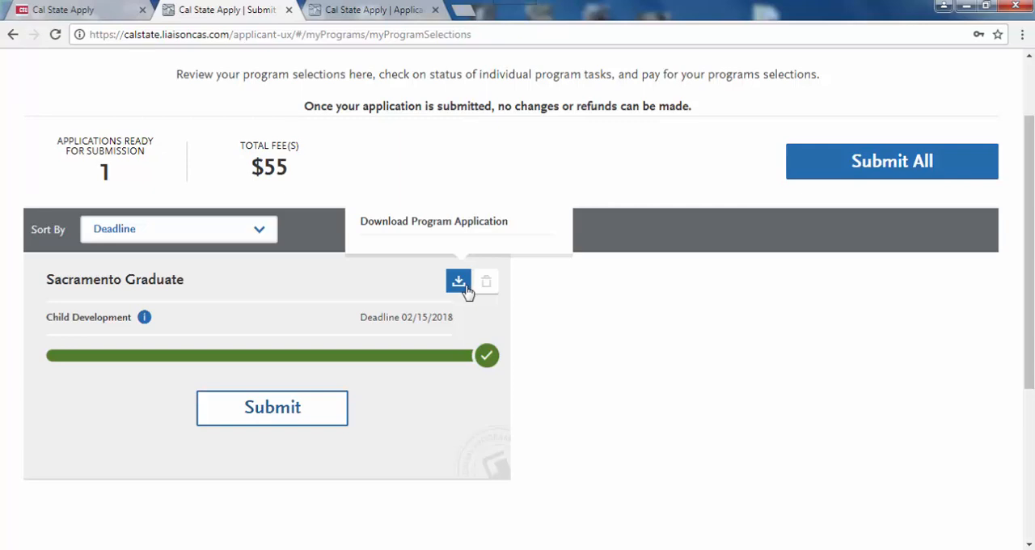
click(275, 419)
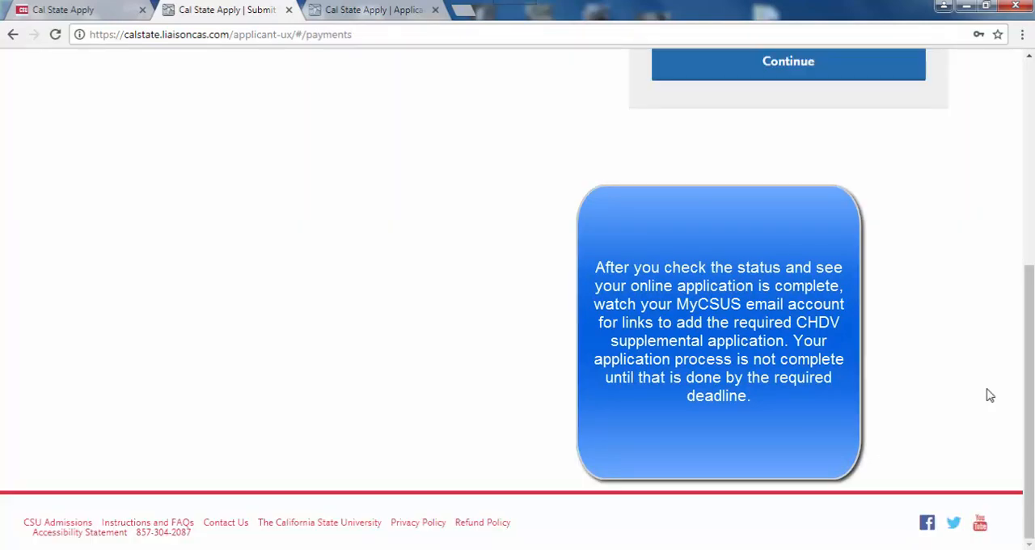
- Review the fee for the selected Child Development program and proceed to the payment details form
drag(1029, 423, 1030, 237)
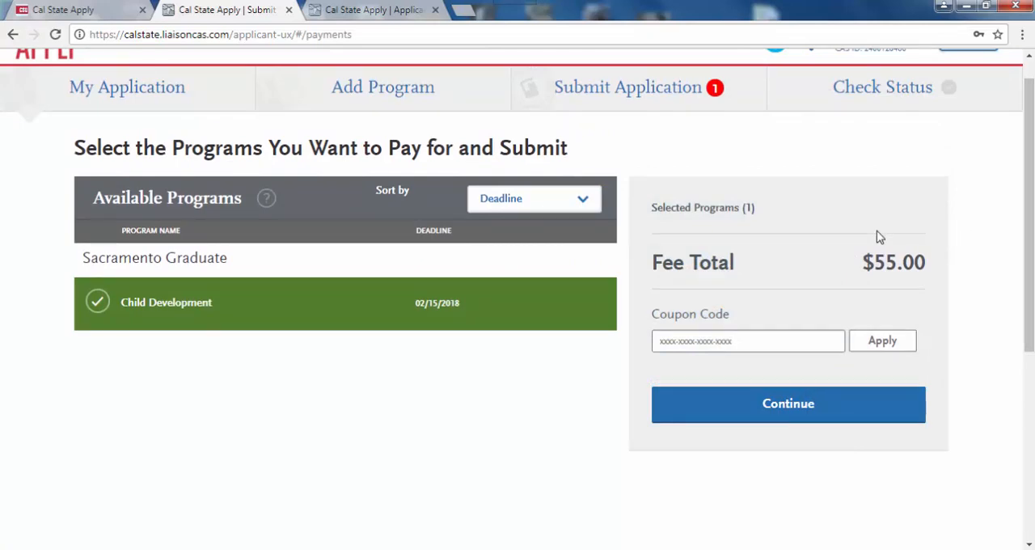
click(806, 421)
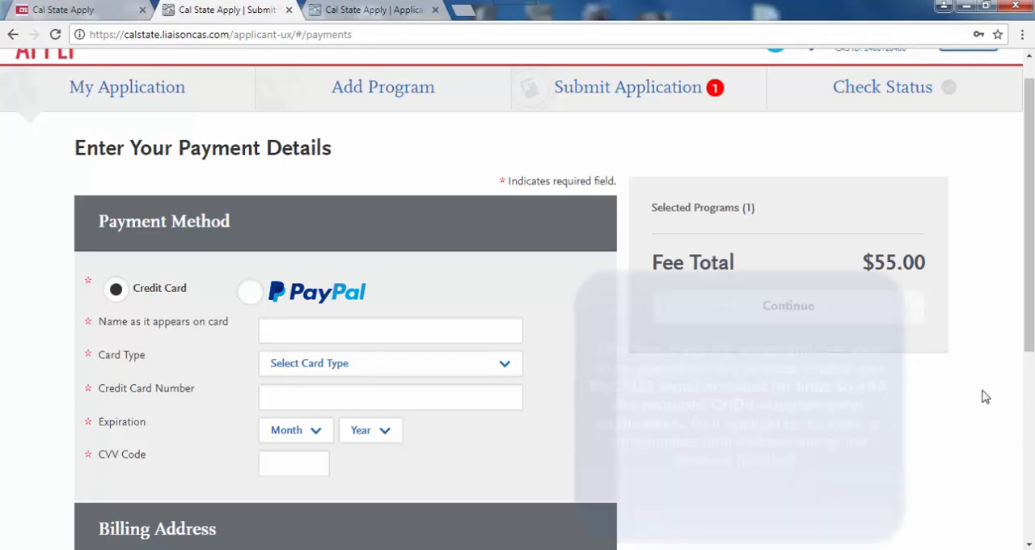
mouse_move(1030, 337)
mouse_down()
mouse_move(1030, 502)
mouse_move(1030, 325)
mouse_up()
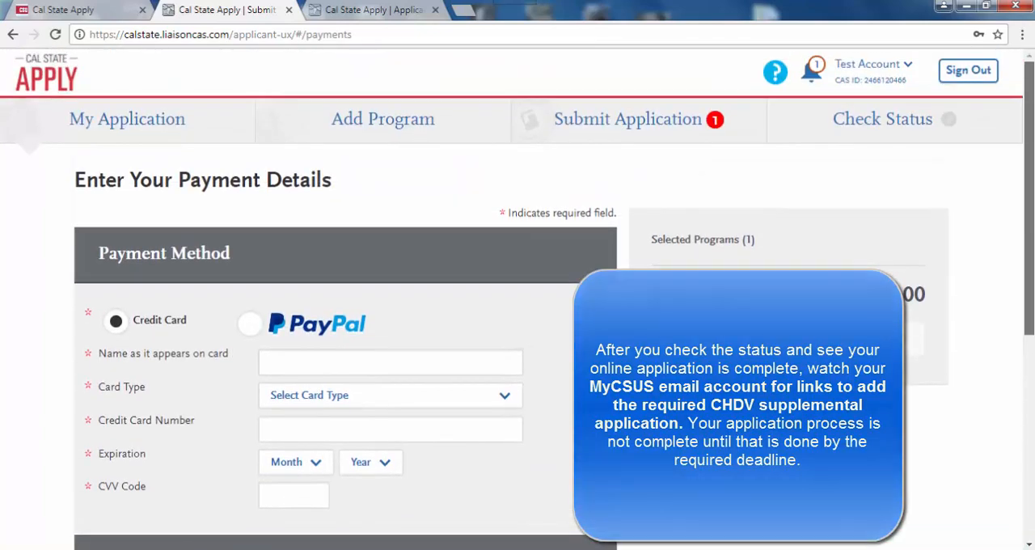